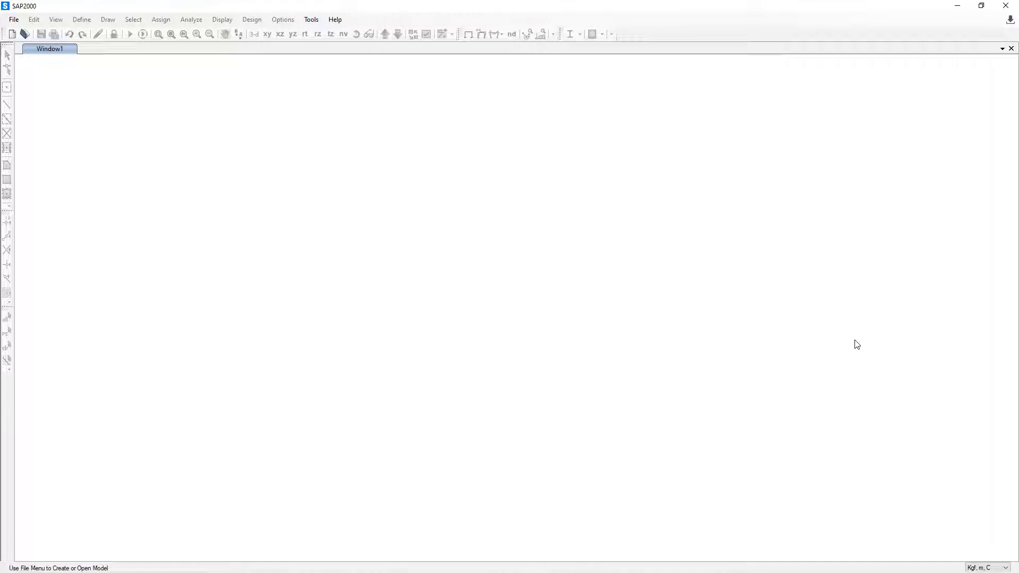
Step: Review the bridge specifications in the preliminary PDF and the wind load calculations with the cross-section in the BAB 11 PDF
{"action": "mouse_move", "coordinate": [560, 562]}
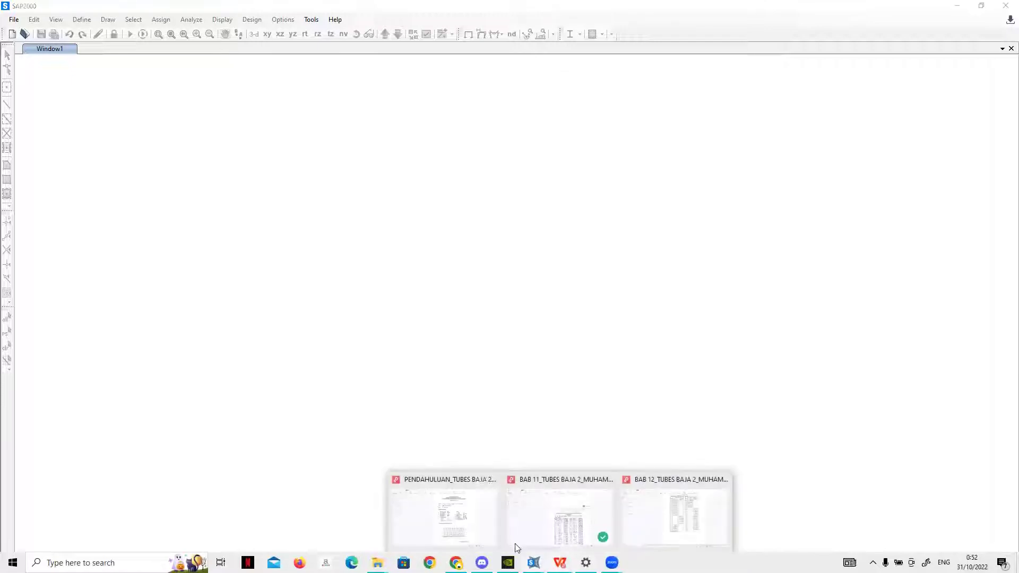
{"action": "left_click", "coordinate": [454, 529]}
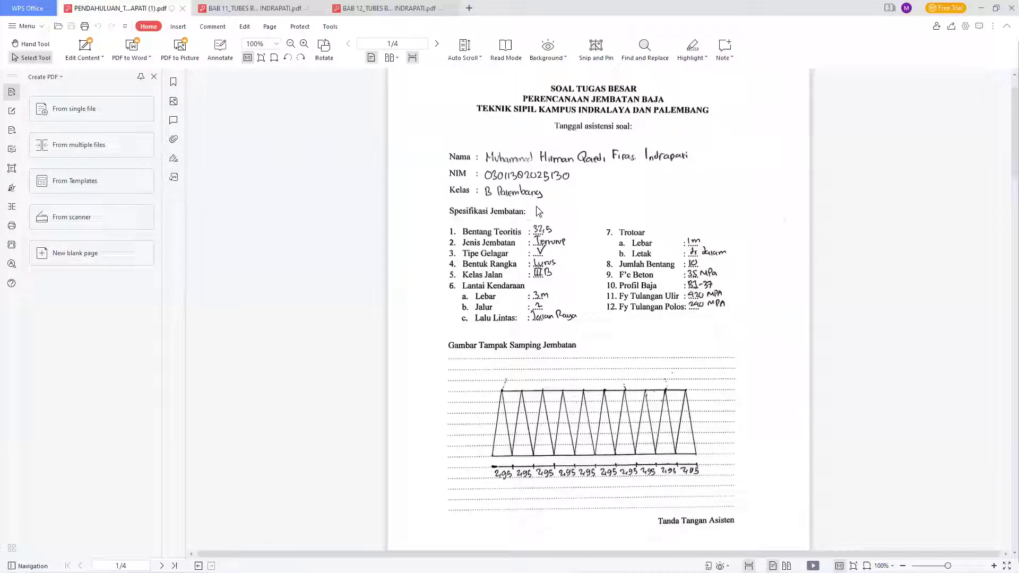
{"action": "left_click", "coordinate": [281, 14]}
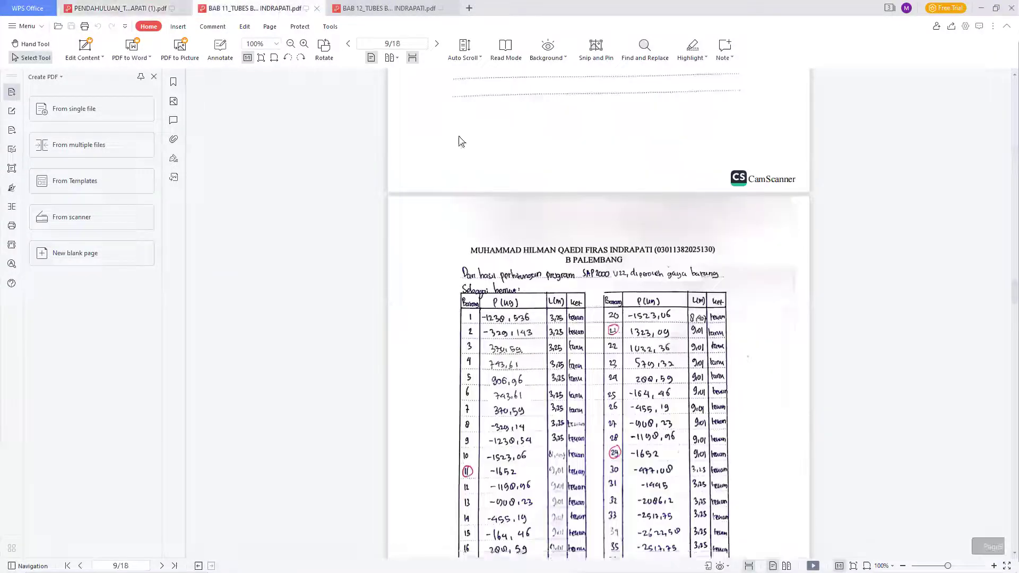
{"action": "scroll", "coordinate": [1004, 138], "scroll_direction": "up", "scroll_amount": 20}
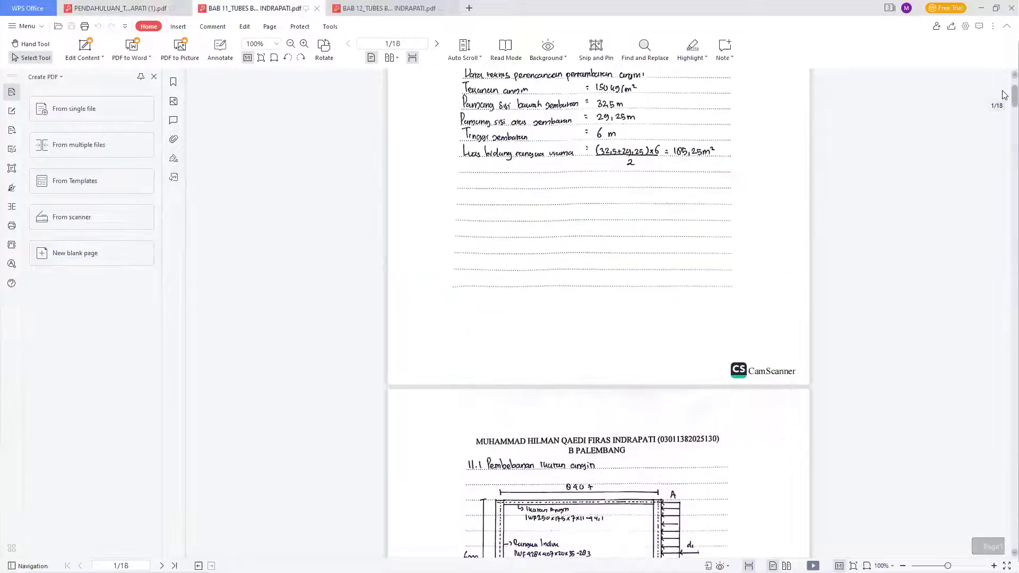
{"action": "scroll", "coordinate": [632, 507], "scroll_direction": "down", "scroll_amount": 5}
{"action": "scroll", "coordinate": [631, 509], "scroll_direction": "down", "scroll_amount": 7}
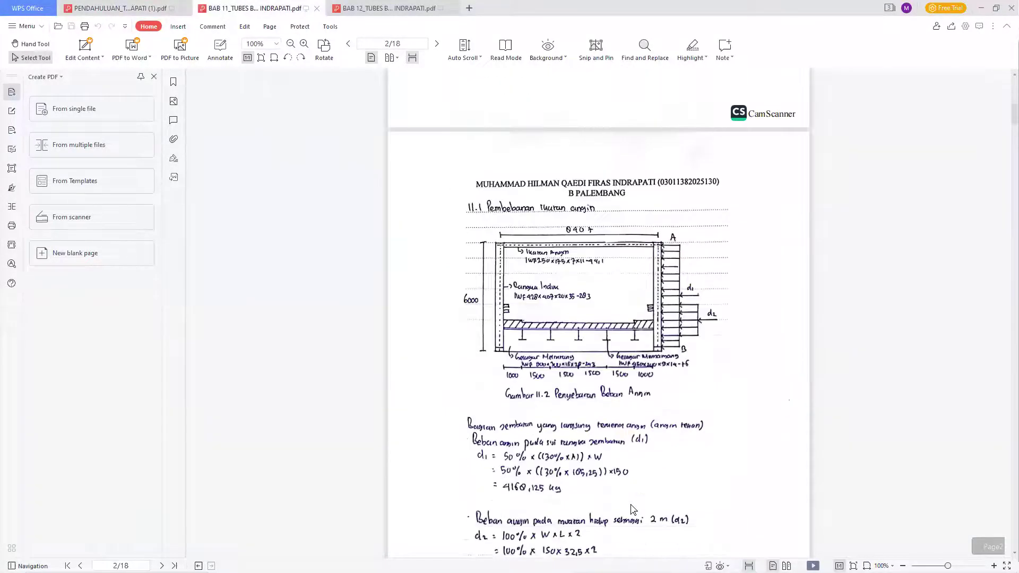
{"action": "scroll", "coordinate": [632, 509], "scroll_direction": "up", "scroll_amount": 3}
{"action": "scroll", "coordinate": [633, 510], "scroll_direction": "down", "scroll_amount": 3}
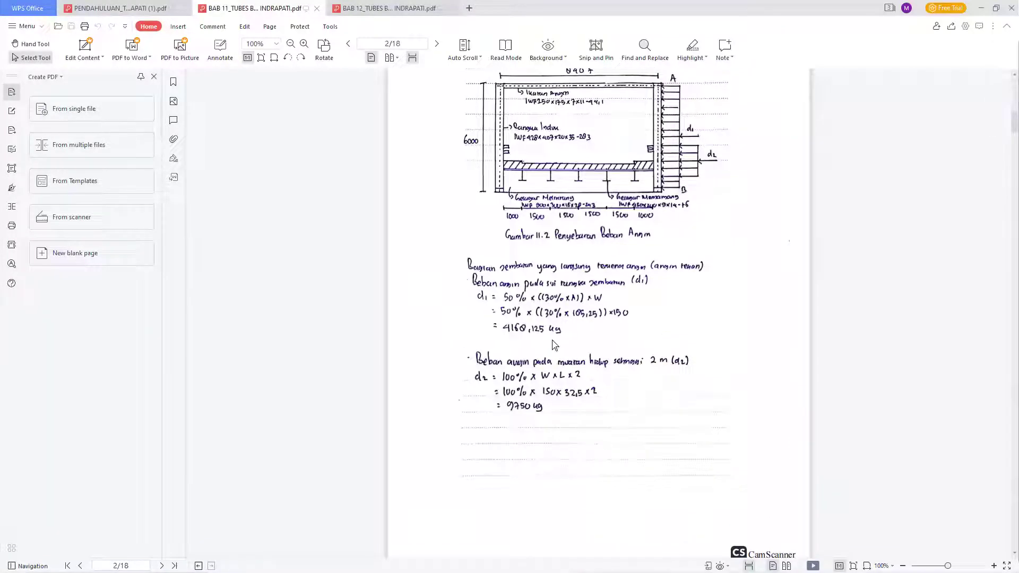
{"action": "scroll", "coordinate": [557, 390], "scroll_direction": "up", "scroll_amount": 2}
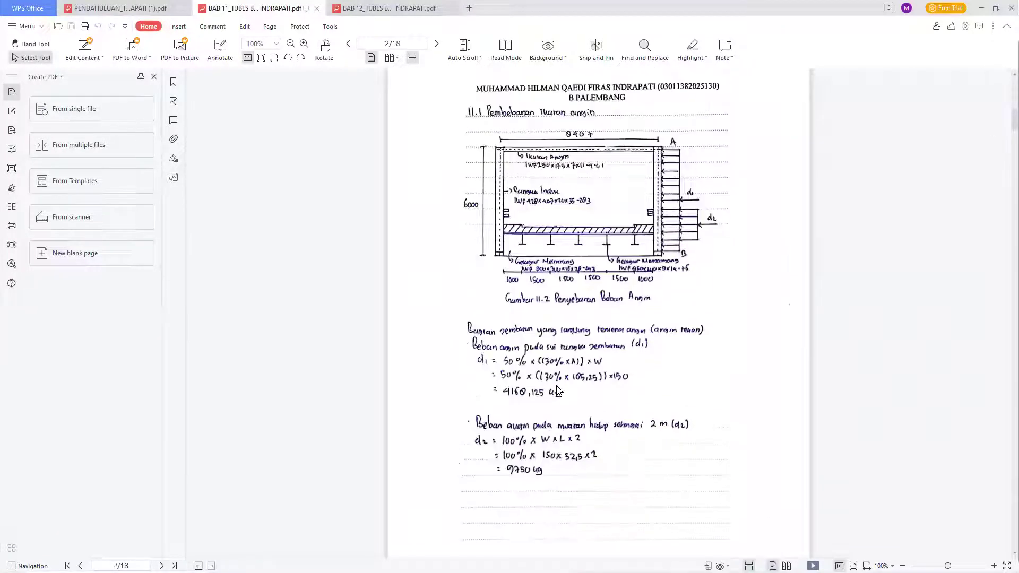
{"action": "scroll", "coordinate": [638, 311], "scroll_direction": "up", "scroll_amount": 2}
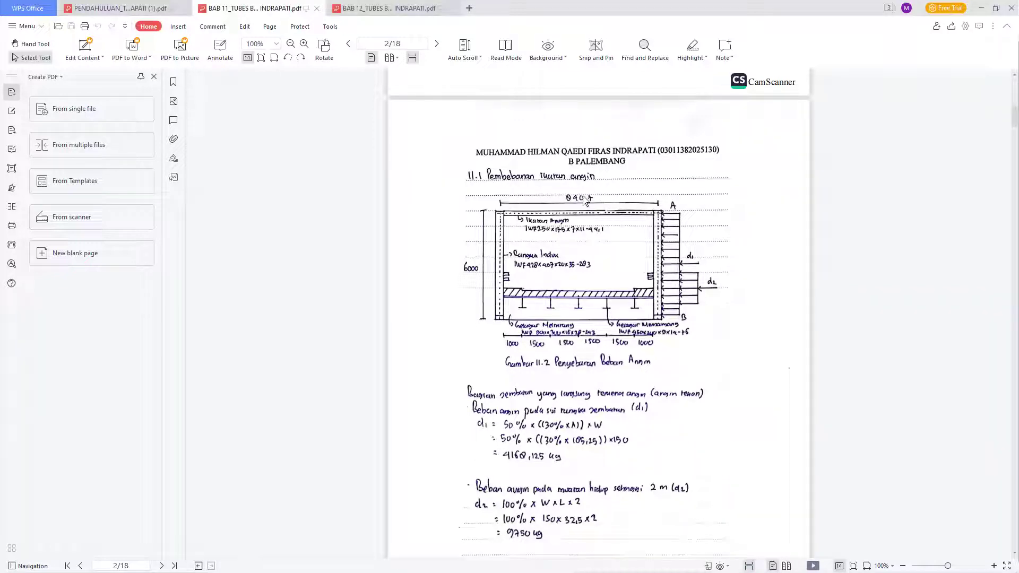
Step: Read through the BAB 11 wind load distribution pages to the upper wind bracing layout and member numbering in section 11.2
{"action": "scroll", "coordinate": [600, 202], "scroll_direction": "down", "scroll_amount": 6}
{"action": "scroll", "coordinate": [592, 332], "scroll_direction": "down", "scroll_amount": 16}
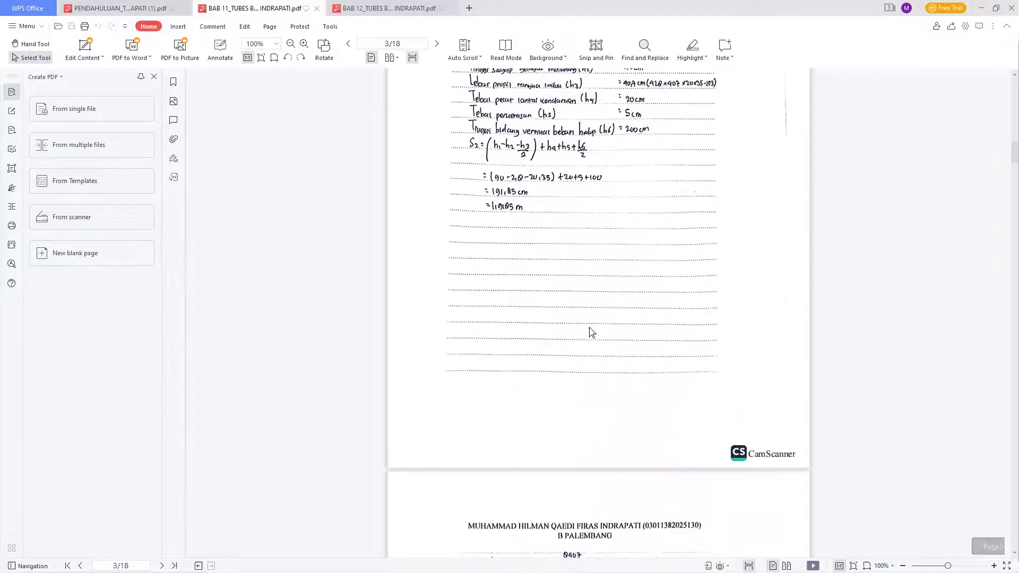
{"action": "scroll", "coordinate": [580, 350], "scroll_direction": "down", "scroll_amount": 6}
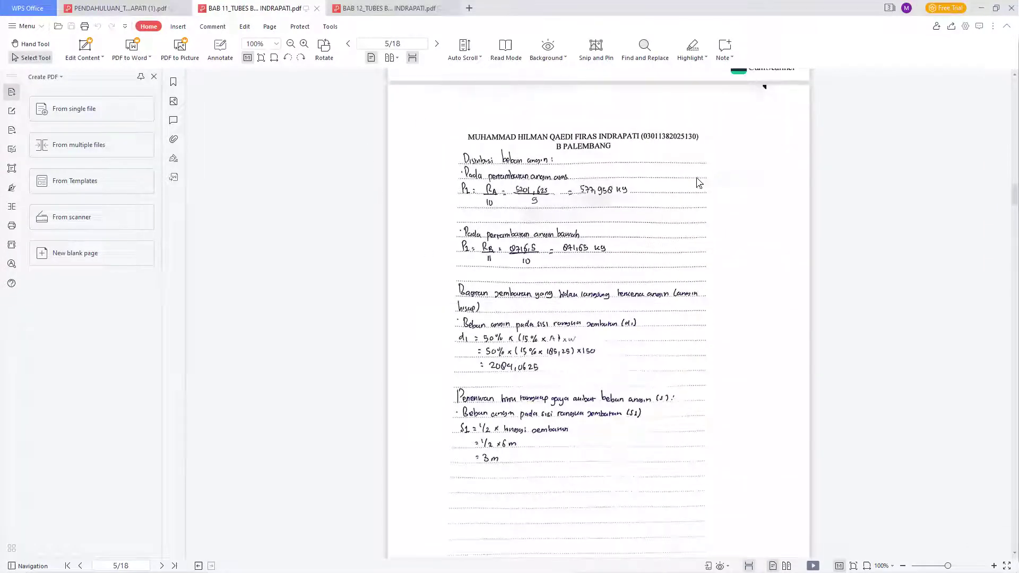
{"action": "scroll", "coordinate": [536, 305], "scroll_direction": "down", "scroll_amount": 7}
{"action": "scroll", "coordinate": [538, 310], "scroll_direction": "down", "scroll_amount": 3}
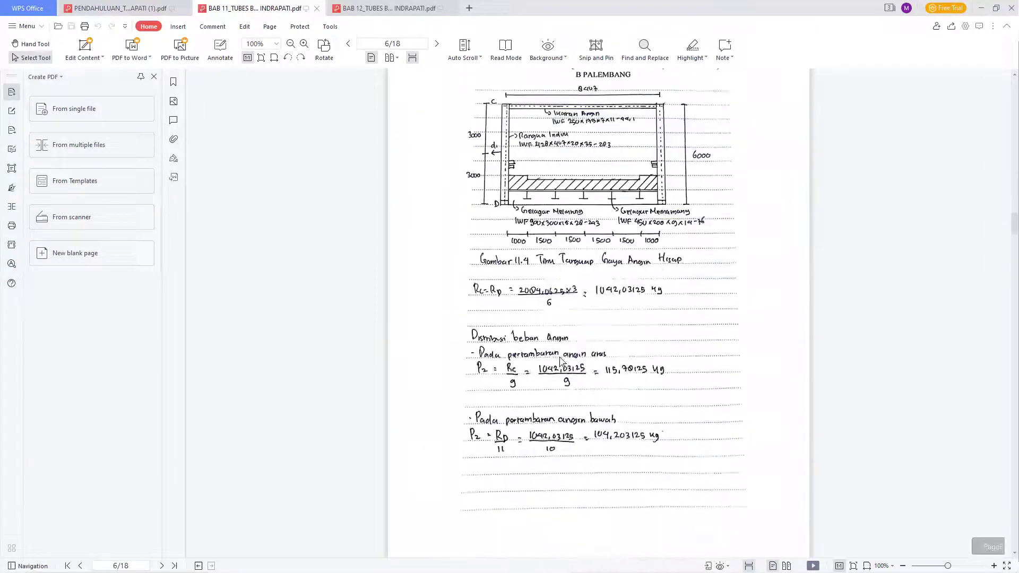
{"action": "scroll", "coordinate": [638, 345], "scroll_direction": "down", "scroll_amount": 7}
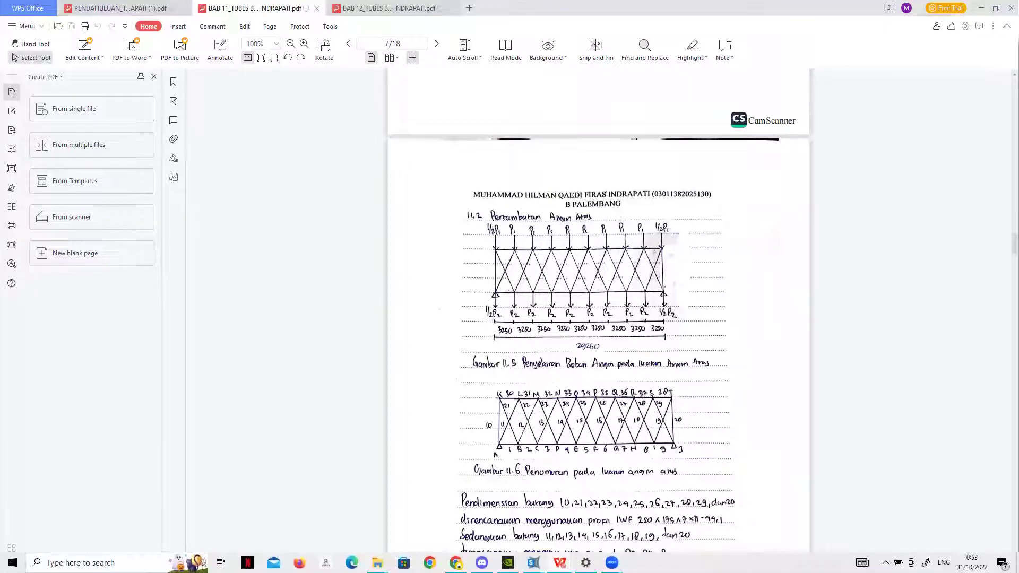
Step: Switch to SAP2000 and create a new Grid Only model in Kgf, m, C units with the default grid line settings
{"action": "mouse_move", "coordinate": [534, 563]}
{"action": "left_click", "coordinate": [671, 523]}
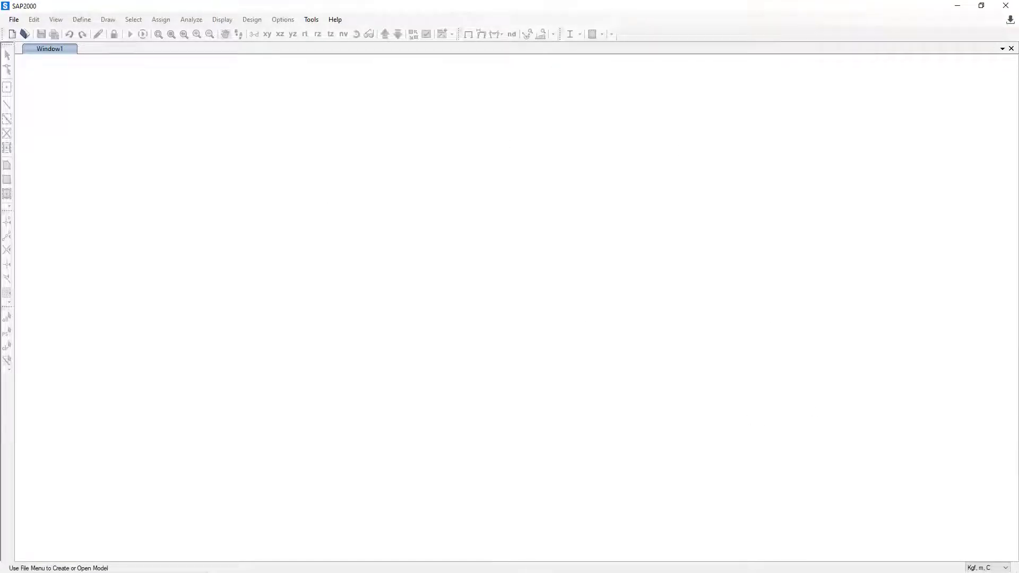
{"action": "left_click", "coordinate": [986, 568]}
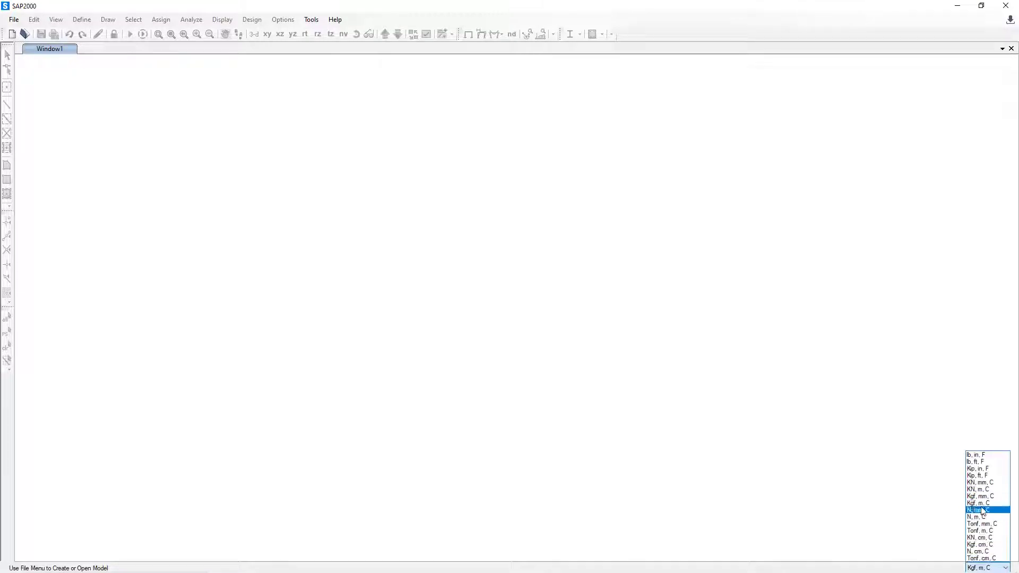
{"action": "left_click", "coordinate": [963, 521]}
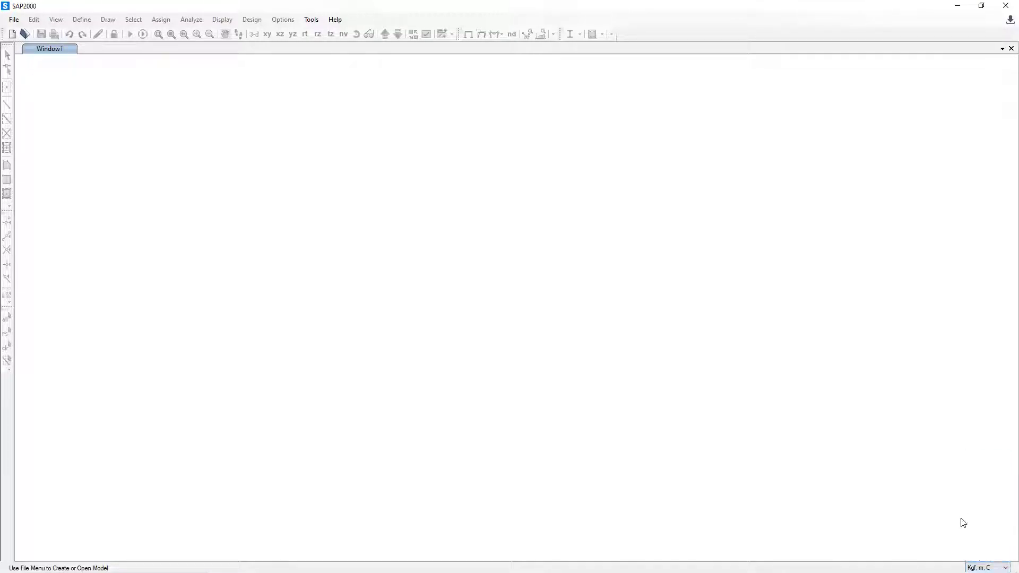
{"action": "left_click", "coordinate": [14, 19]}
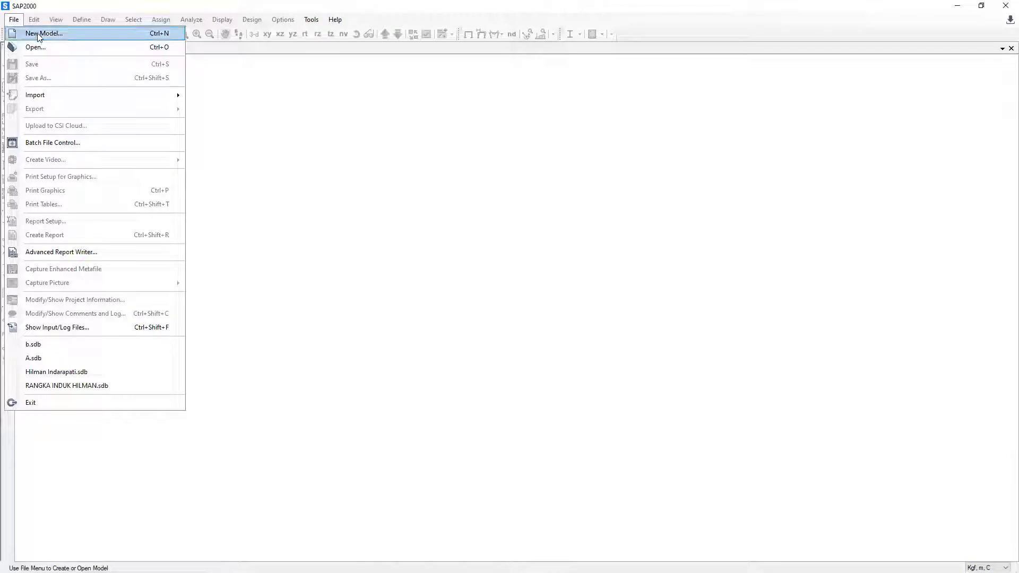
{"action": "left_click", "coordinate": [38, 36]}
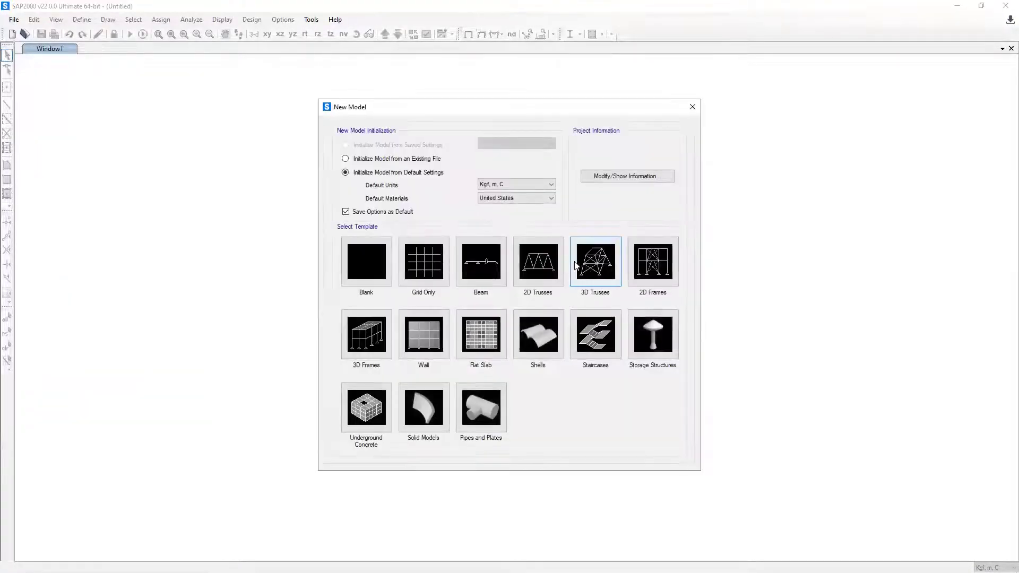
{"action": "left_click", "coordinate": [425, 265]}
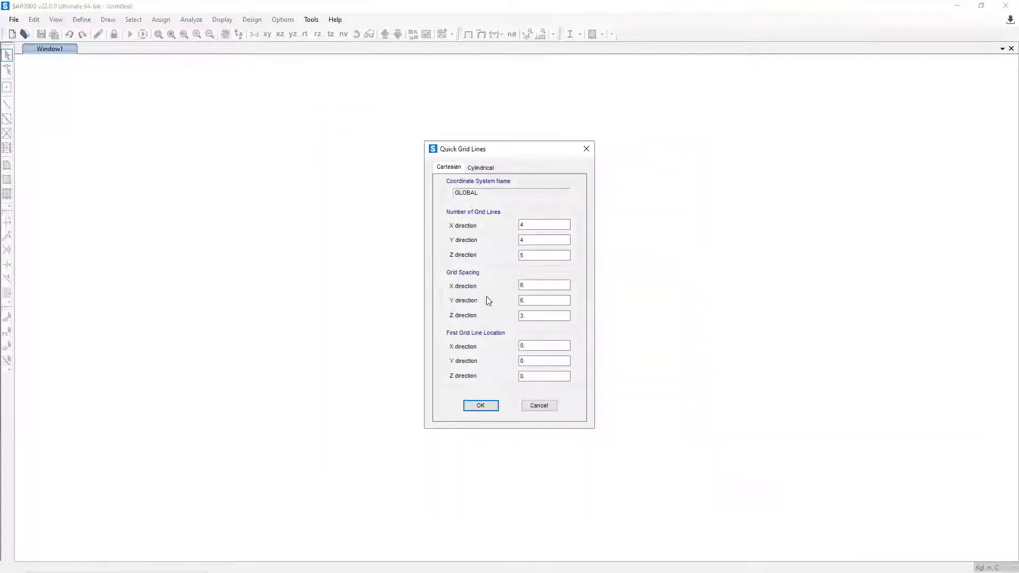
{"action": "left_click", "coordinate": [481, 405]}
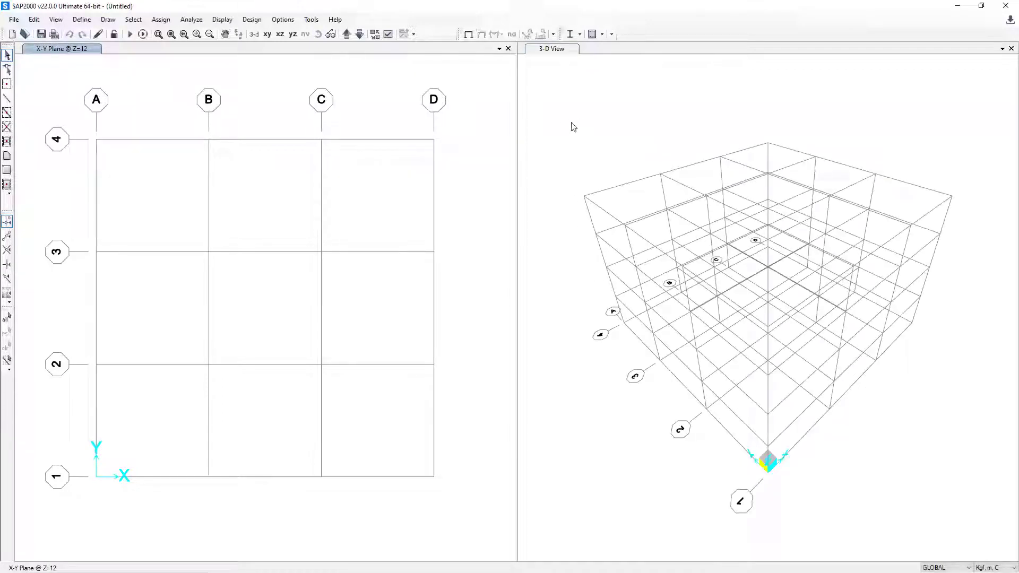
Step: Open the GLOBAL grid system data for editing and delete Y grid lines 2, 3 and 4
{"action": "right_click", "coordinate": [581, 151]}
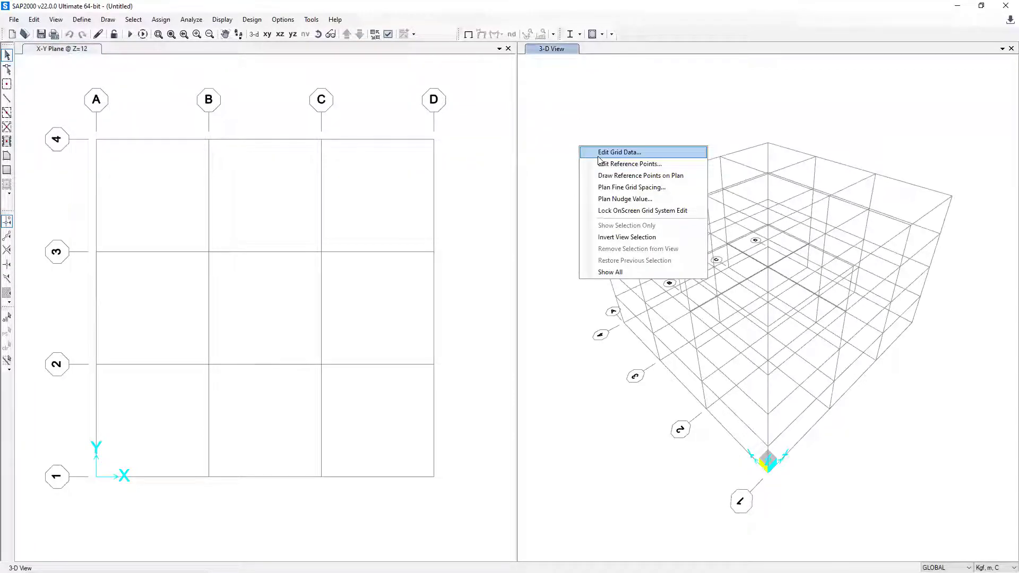
{"action": "left_click", "coordinate": [599, 152]}
{"action": "left_click", "coordinate": [560, 287]}
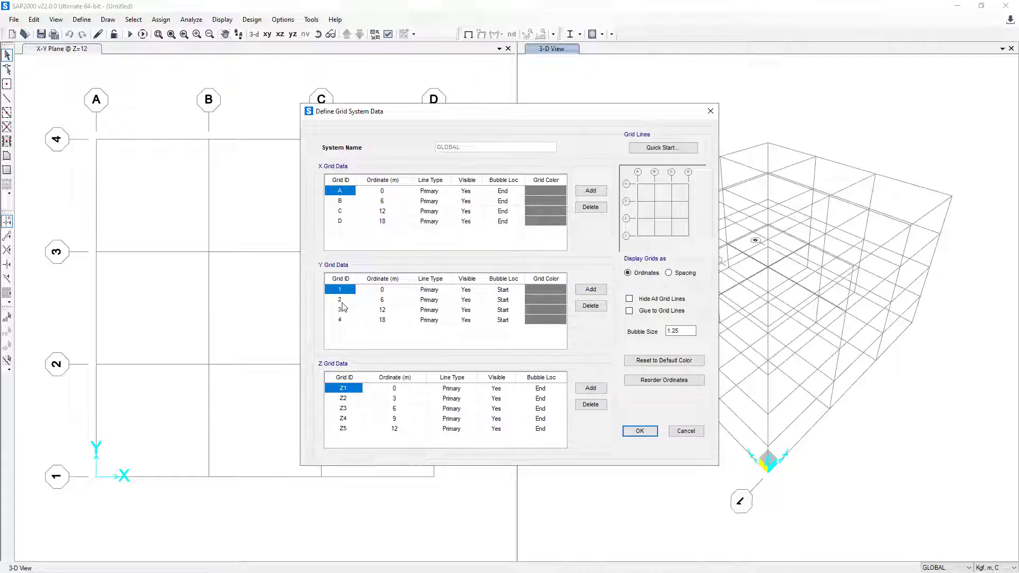
{"action": "left_click_drag", "start_coordinate": [340, 300], "coordinate": [403, 320]}
{"action": "left_click", "coordinate": [590, 306]}
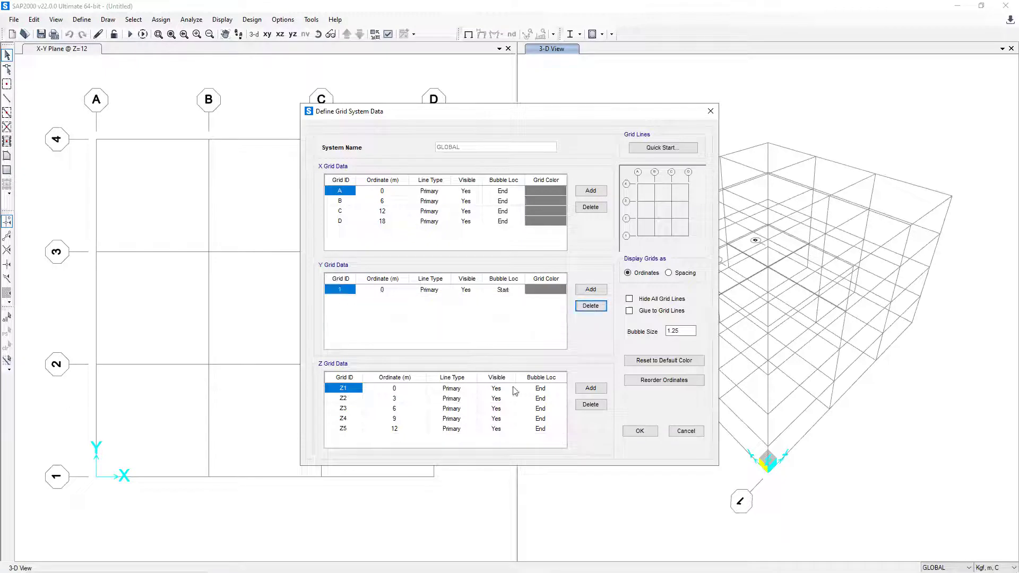
Step: Delete Z grid lines Z3, Z4 and Z5, and set the Z2 ordinate to 8.407 m
{"action": "left_click_drag", "start_coordinate": [341, 408], "coordinate": [548, 439]}
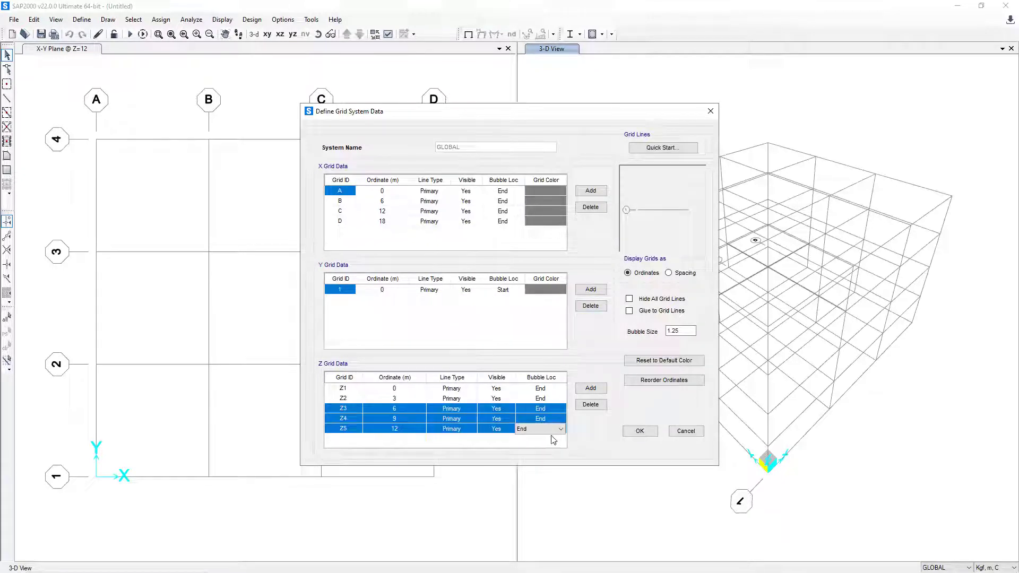
{"action": "left_click", "coordinate": [590, 404]}
{"action": "left_click", "coordinate": [400, 399]}
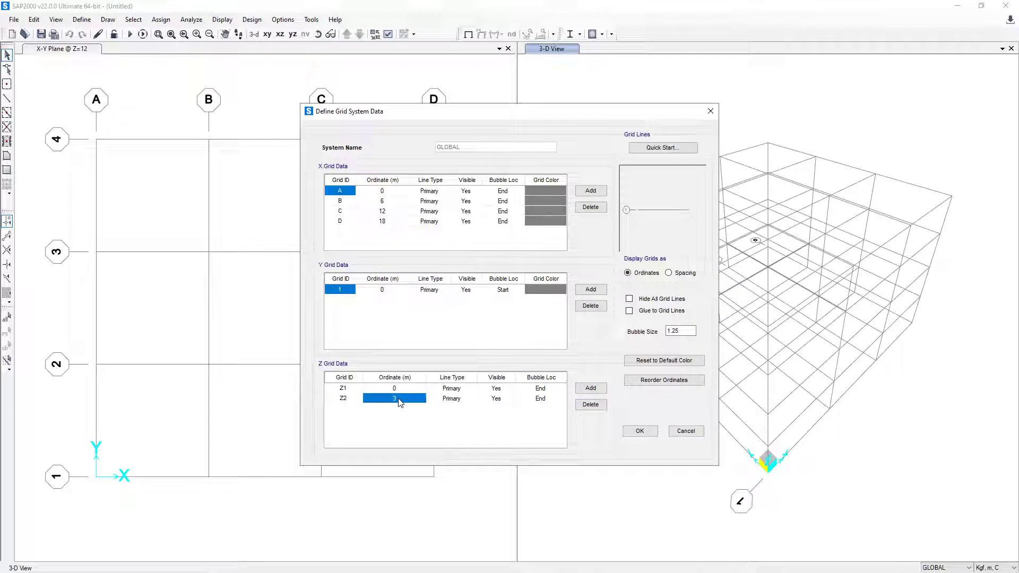
{"action": "type", "text": "8.407"}
Step: Delete X grid lines C and D, and set the ordinate of grid line B to 3.25 m
{"action": "left_click_drag", "start_coordinate": [336, 212], "coordinate": [554, 222]}
{"action": "left_click", "coordinate": [604, 213]}
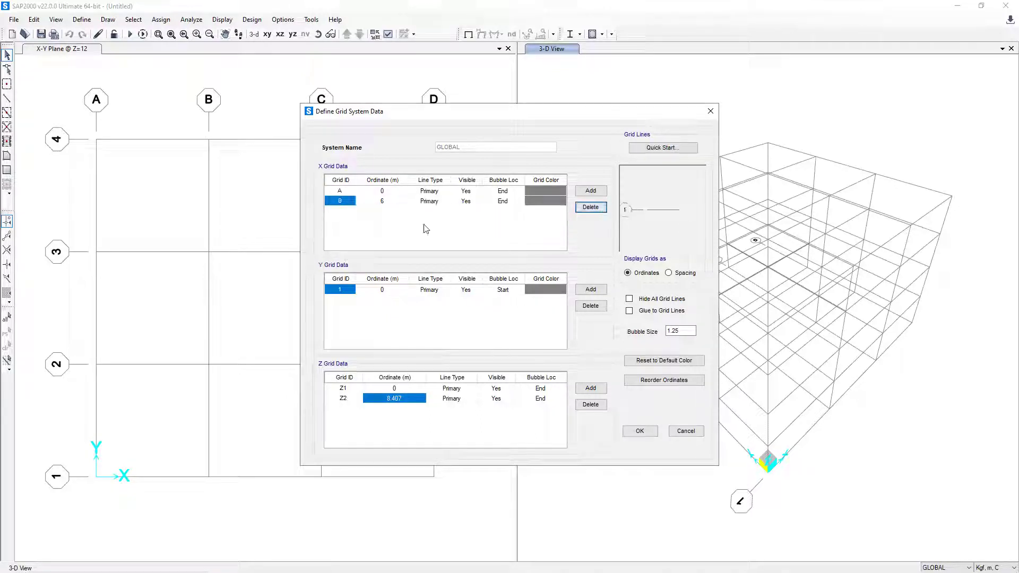
{"action": "left_click", "coordinate": [387, 207]}
{"action": "type", "text": "3.25"}
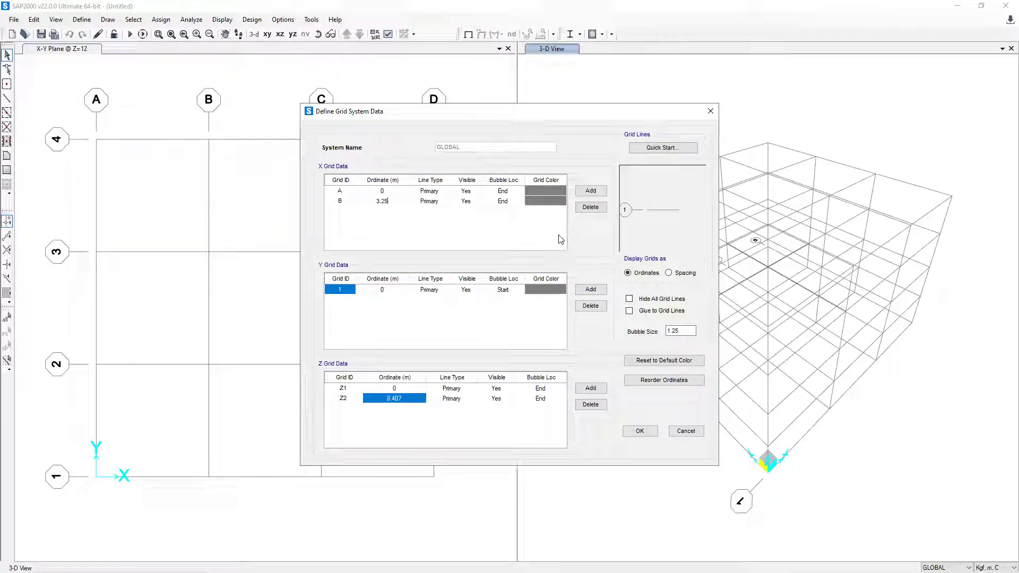
Step: Add X grid lines C through J at 3.25 m spacing and apply the grid system changes
{"action": "left_click", "coordinate": [590, 190]}
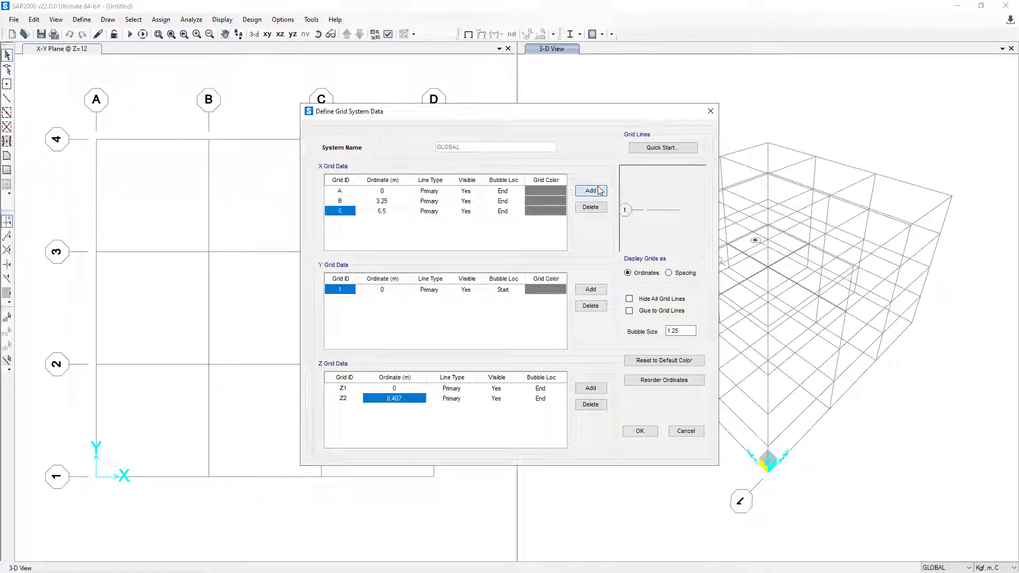
{"action": "left_click", "coordinate": [600, 190]}
{"action": "left_click", "coordinate": [599, 190]}
{"action": "left_click", "coordinate": [600, 190]}
{"action": "left_click", "coordinate": [600, 190]}
{"action": "left_click", "coordinate": [600, 191]}
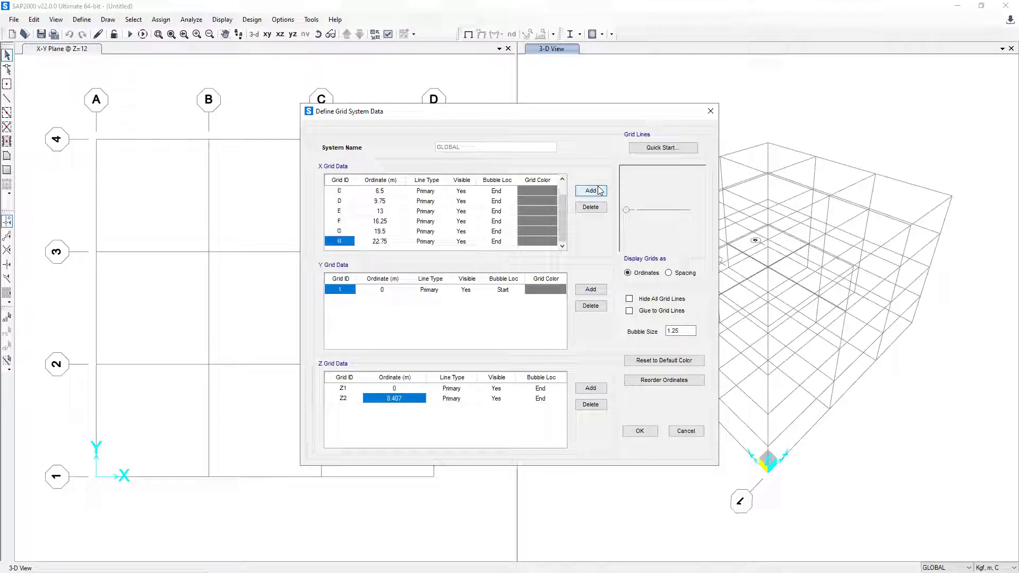
{"action": "left_click", "coordinate": [600, 190]}
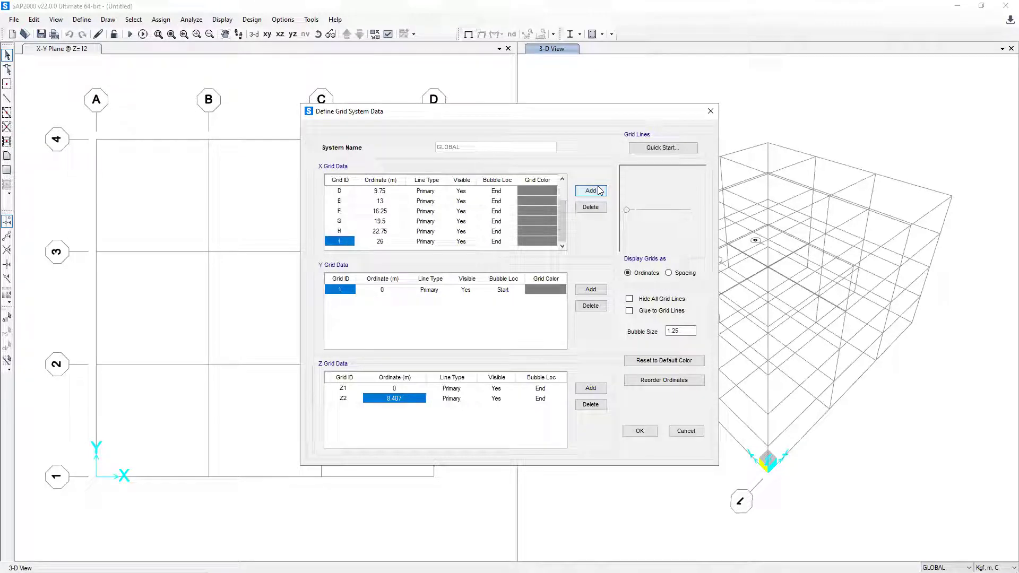
{"action": "left_click", "coordinate": [639, 431]}
{"action": "left_click", "coordinate": [528, 340]}
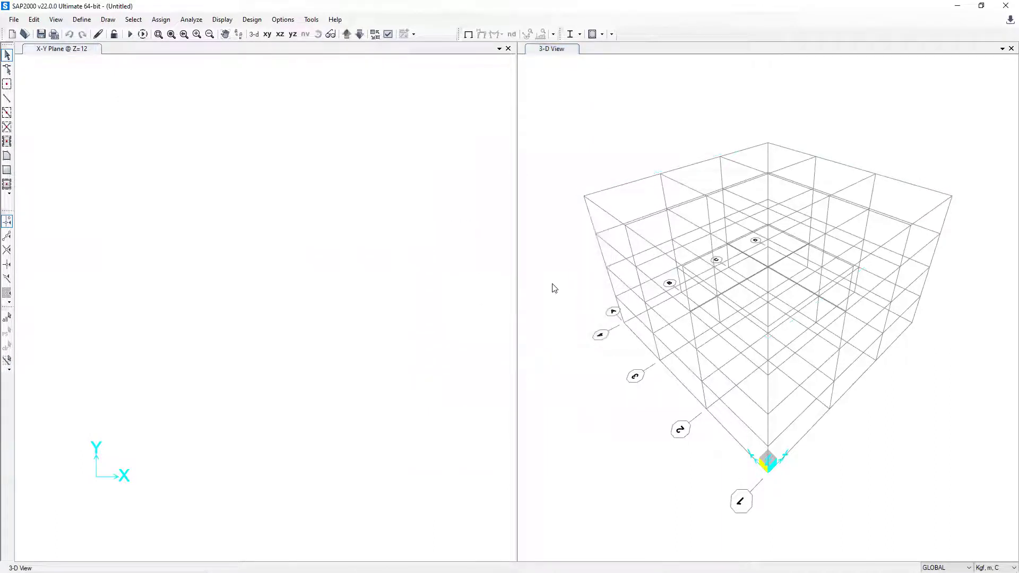
Step: Close the X-Y plane view and show the grid in the X-Z plane at Y=0, filling the remaining window
{"action": "left_click", "coordinate": [508, 49]}
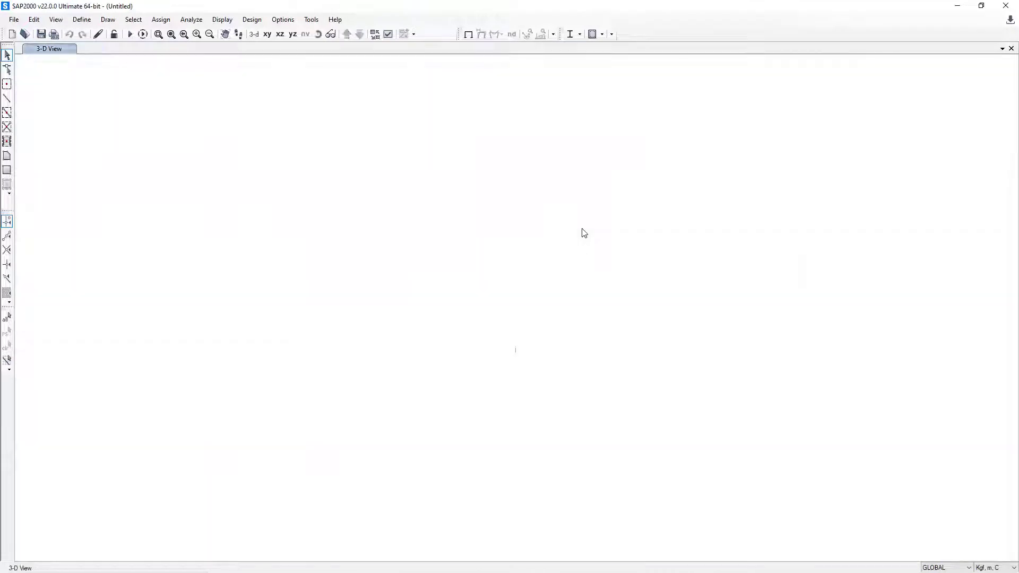
{"action": "left_click", "coordinate": [280, 35]}
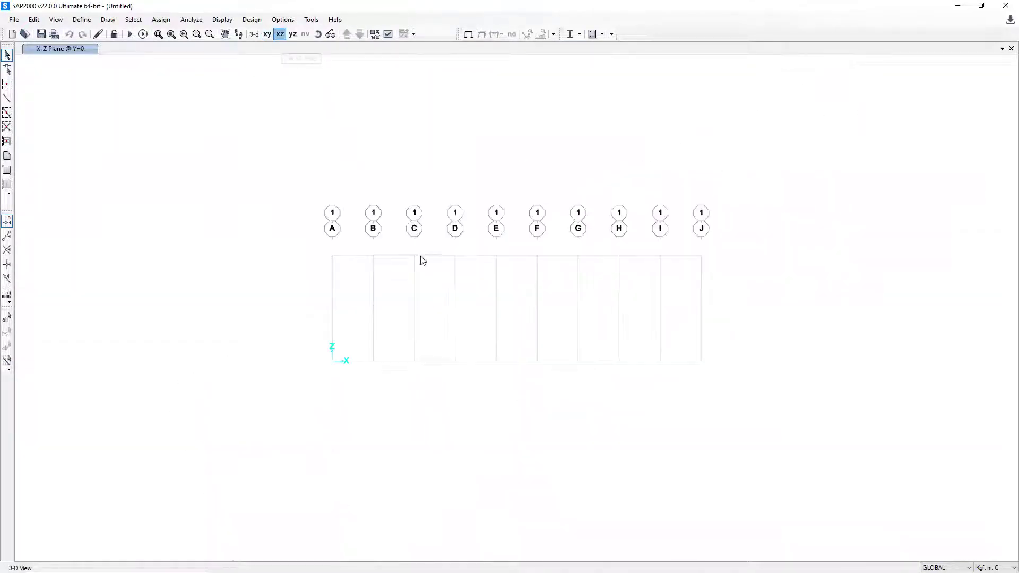
{"action": "scroll", "coordinate": [427, 280], "scroll_direction": "up", "scroll_amount": 4}
{"action": "scroll", "coordinate": [428, 279], "scroll_direction": "down", "scroll_amount": 4}
{"action": "scroll", "coordinate": [429, 280], "scroll_direction": "up", "scroll_amount": 2}
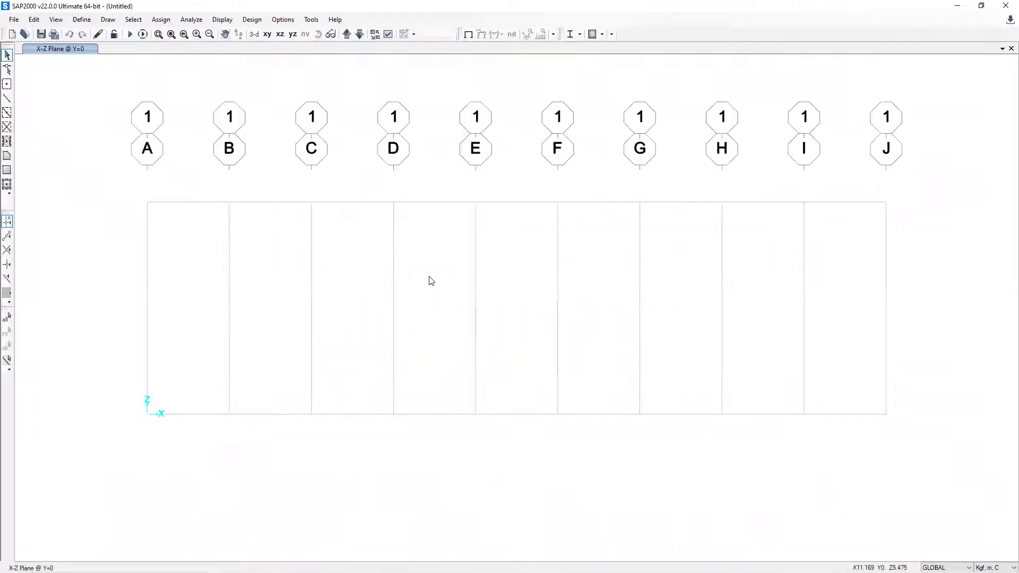
{"action": "scroll", "coordinate": [357, 282], "scroll_direction": "down", "scroll_amount": 1}
{"action": "scroll", "coordinate": [360, 281], "scroll_direction": "up", "scroll_amount": 1}
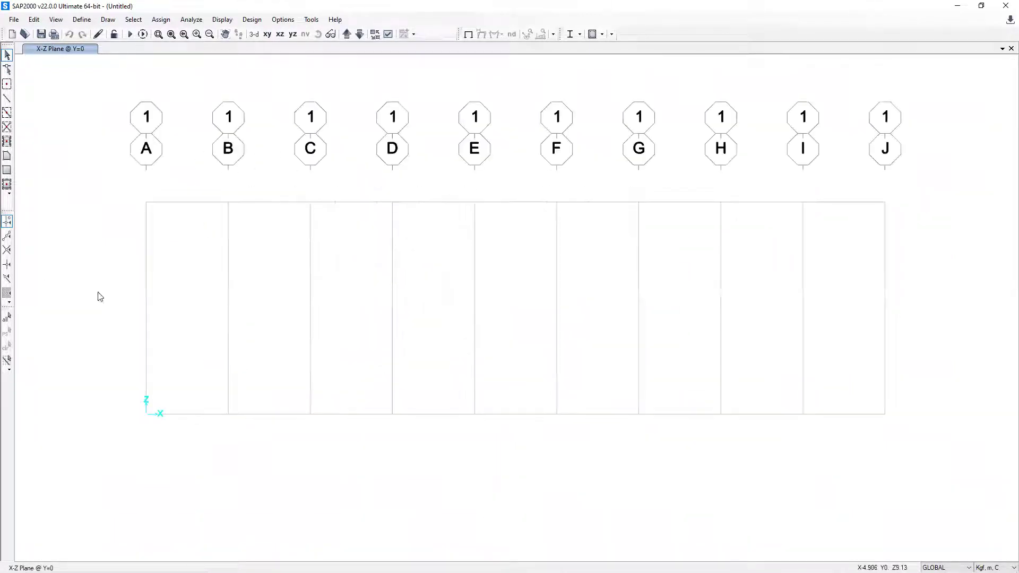
{"action": "mouse_move", "coordinate": [407, 286]}
{"action": "middle_mouse_down"}
{"action": "mouse_move", "coordinate": [389, 280]}
{"action": "mouse_move", "coordinate": [400, 295]}
{"action": "mouse_move", "coordinate": [410, 290]}
{"action": "middle_mouse_up"}
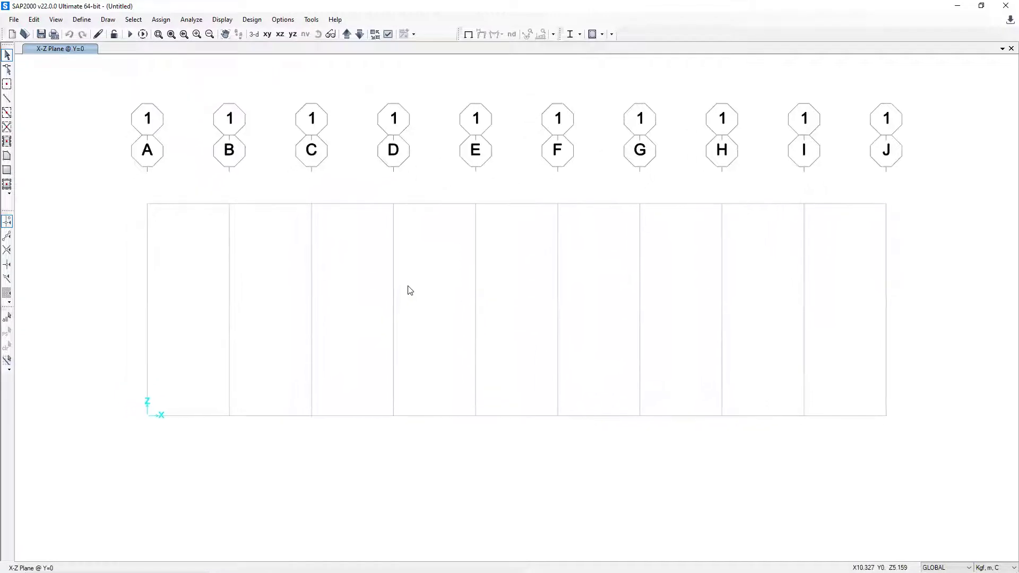
Step: Draw FSEC1 straight frame diagonals in a zigzag from the upper grid point A to the lower grid point F, and undo the last diagonal
{"action": "left_click", "coordinate": [8, 99]}
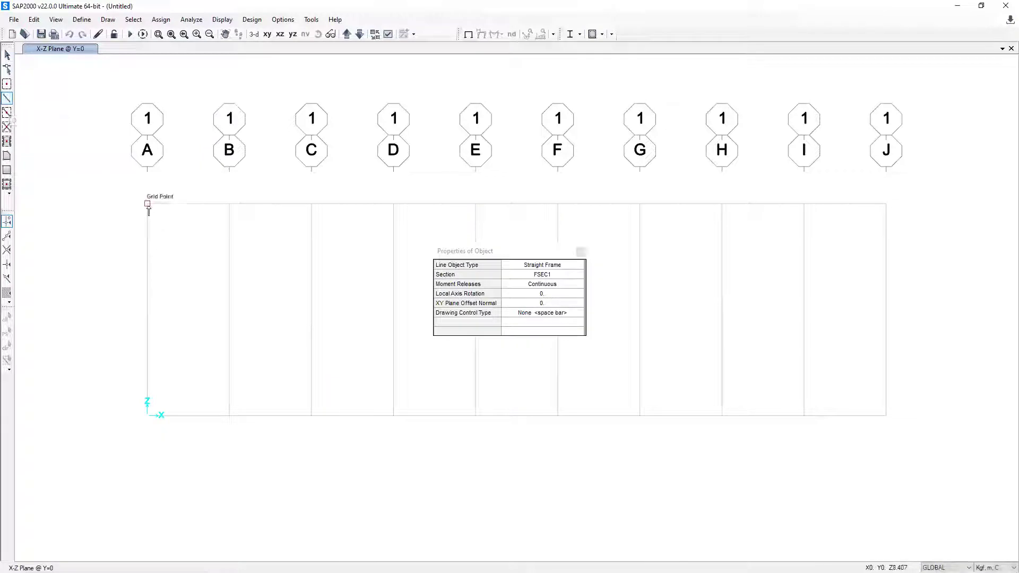
{"action": "left_click", "coordinate": [505, 257]}
{"action": "left_click_drag", "start_coordinate": [504, 257], "coordinate": [122, 86]}
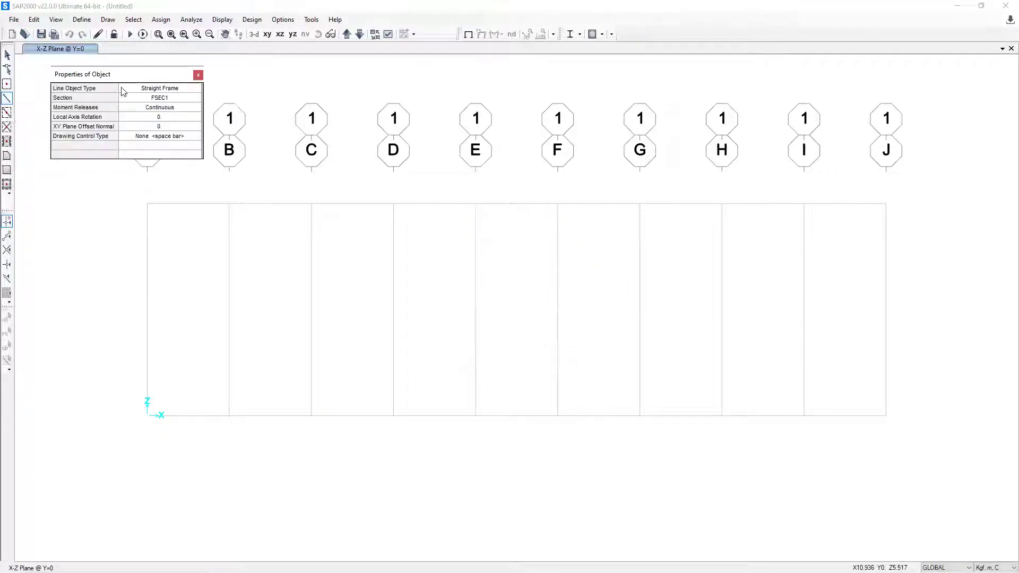
{"action": "left_click", "coordinate": [148, 204]}
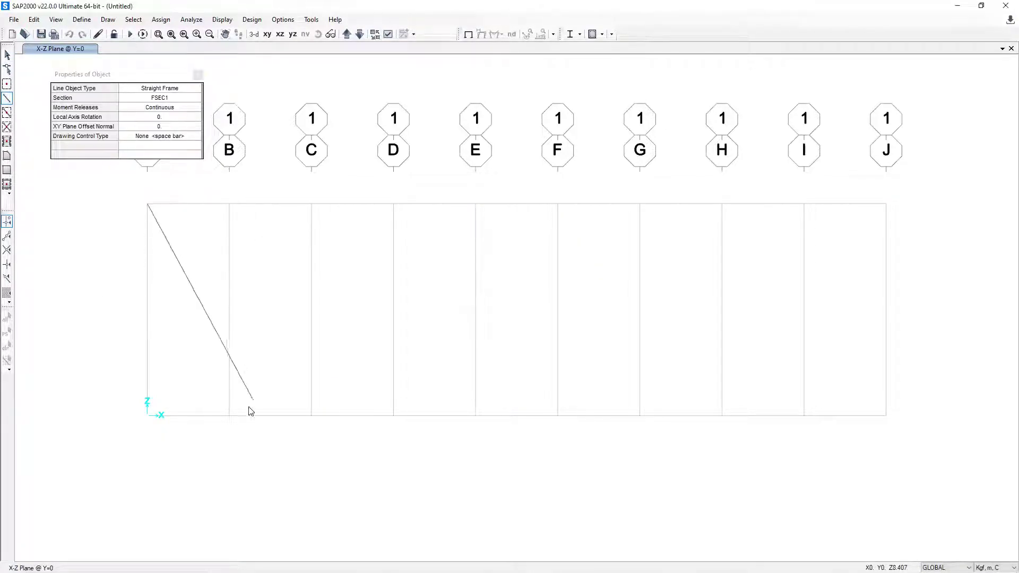
{"action": "left_click", "coordinate": [230, 415]}
{"action": "left_click", "coordinate": [312, 204]}
{"action": "left_click", "coordinate": [393, 416]}
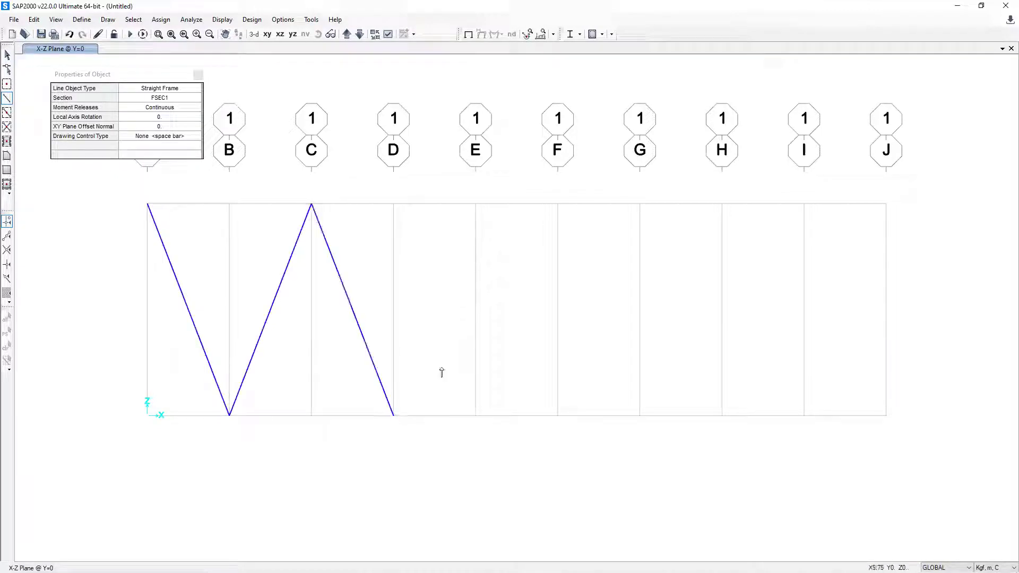
{"action": "left_click", "coordinate": [476, 203]}
{"action": "left_click", "coordinate": [558, 415]}
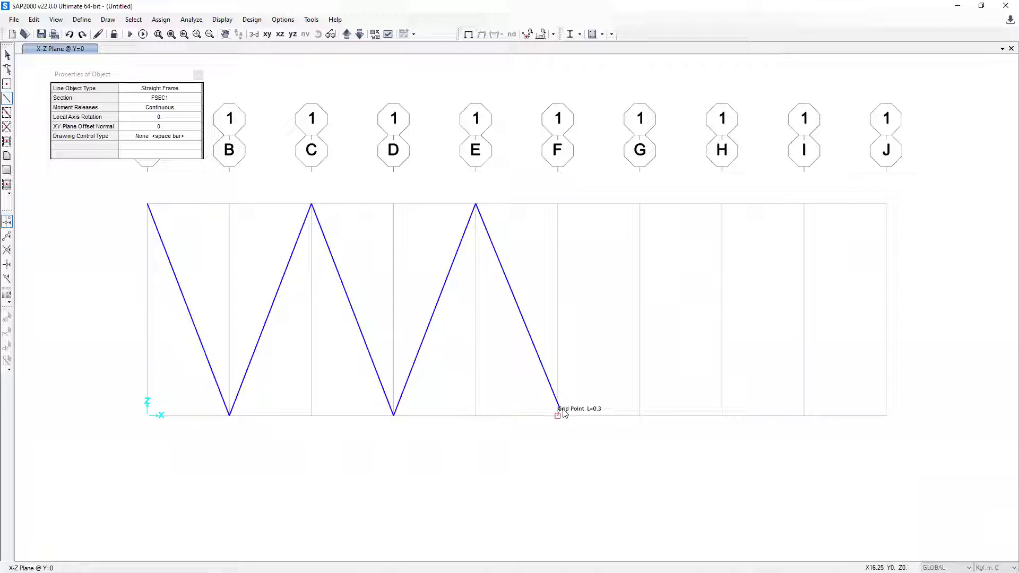
{"action": "key", "text": "ctrl+z"}
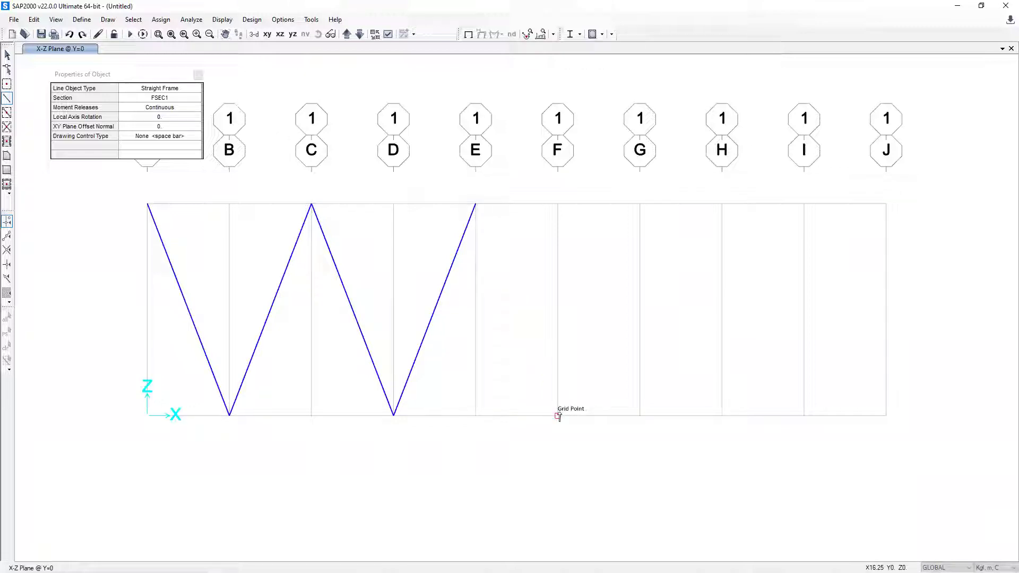
Step: Continue the zigzag diagonals from the upper grid point E to the lower grid point J, and draw the vertical member on grid line J
{"action": "left_click", "coordinate": [476, 203]}
{"action": "left_click", "coordinate": [558, 415]}
{"action": "left_click", "coordinate": [640, 204]}
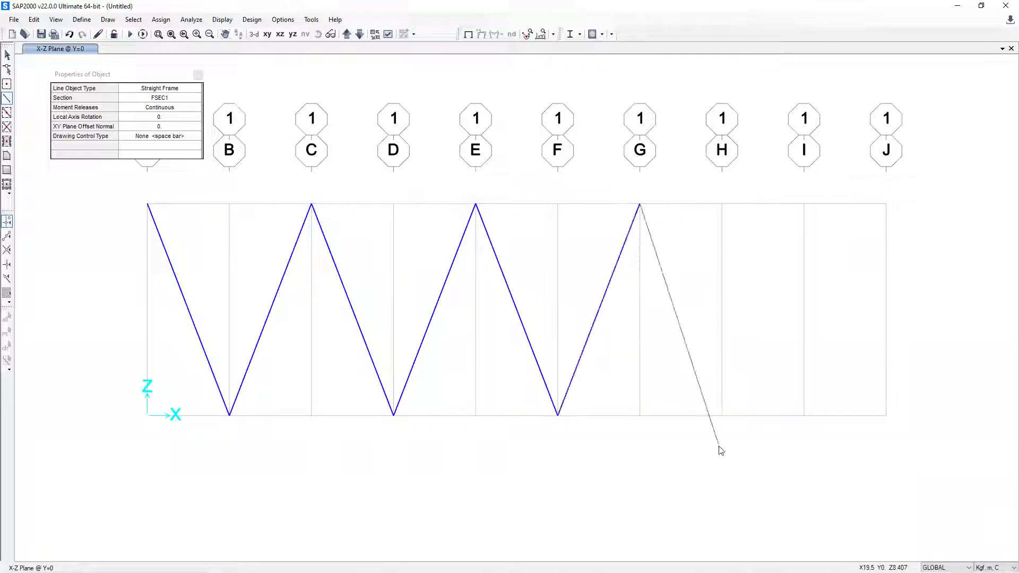
{"action": "left_click", "coordinate": [721, 415]}
{"action": "left_click", "coordinate": [805, 204]}
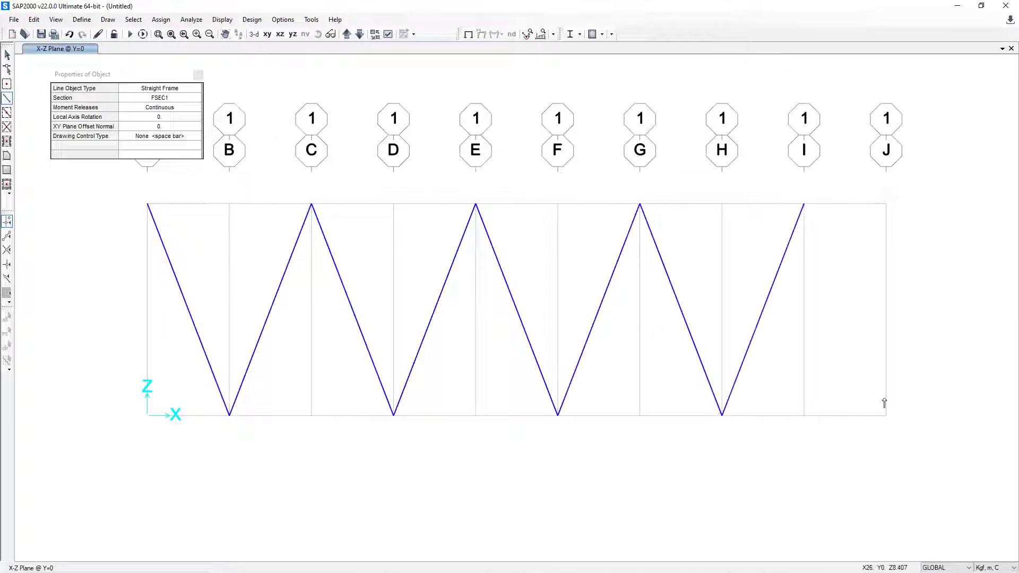
{"action": "left_click", "coordinate": [886, 415]}
{"action": "left_click", "coordinate": [886, 204]}
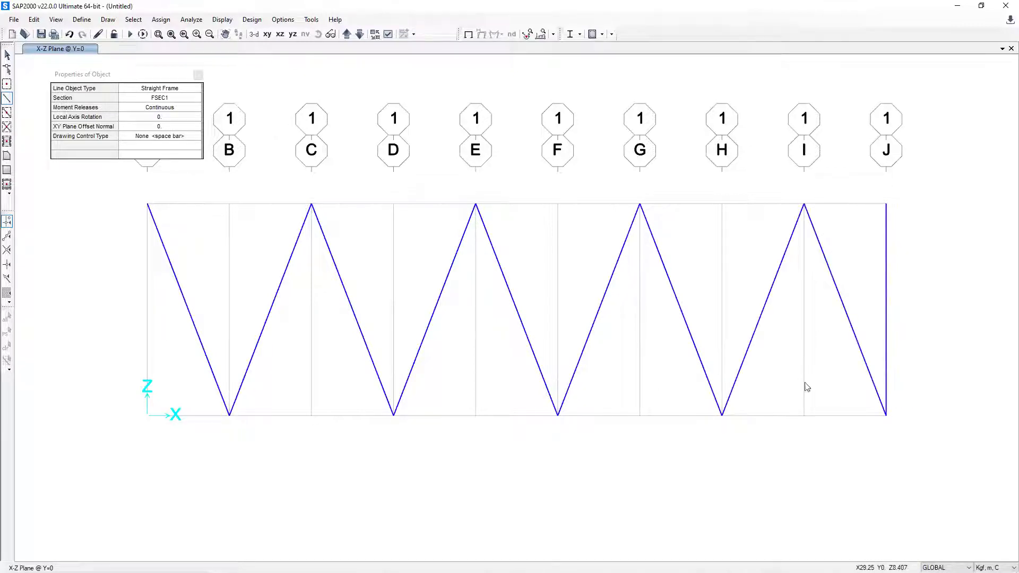
Step: Draw the opposite zigzag diagonals from the upper grid point J back to the lower grid point A, plus the vertical on grid line A
{"action": "left_click", "coordinate": [804, 415]}
{"action": "left_click", "coordinate": [722, 204]}
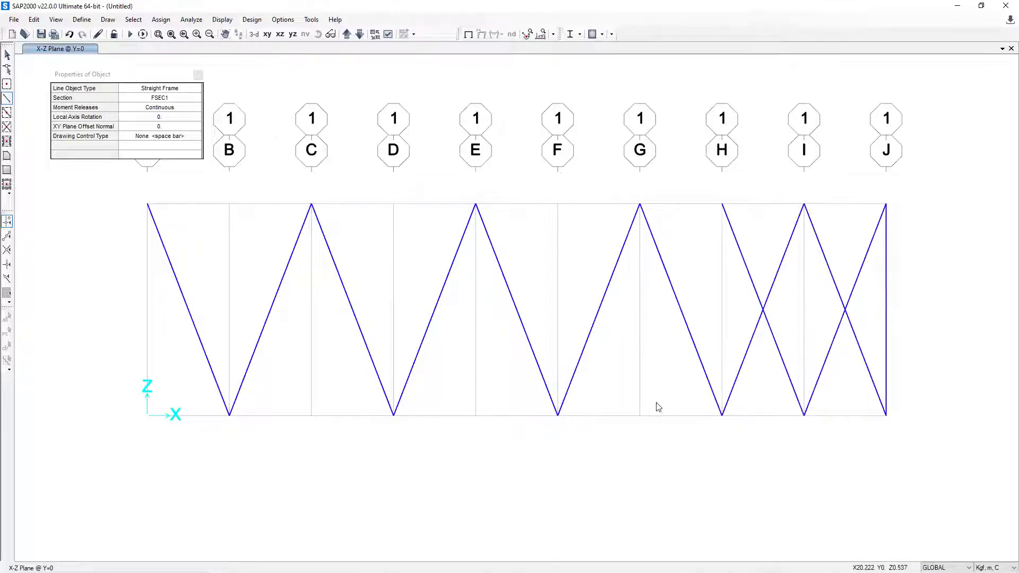
{"action": "left_click", "coordinate": [640, 416]}
{"action": "left_click", "coordinate": [557, 203]}
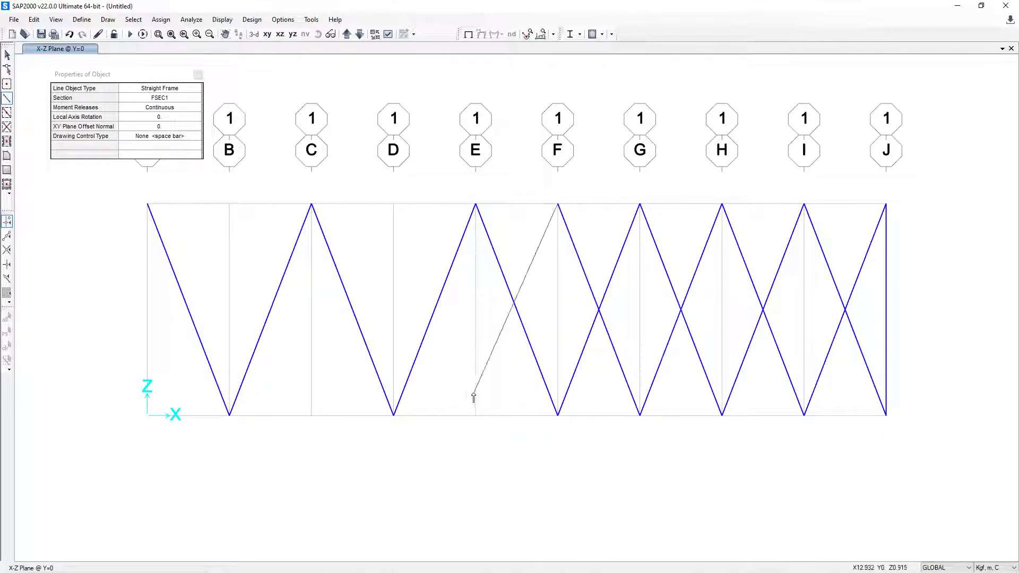
{"action": "left_click", "coordinate": [476, 415]}
{"action": "left_click", "coordinate": [393, 204]}
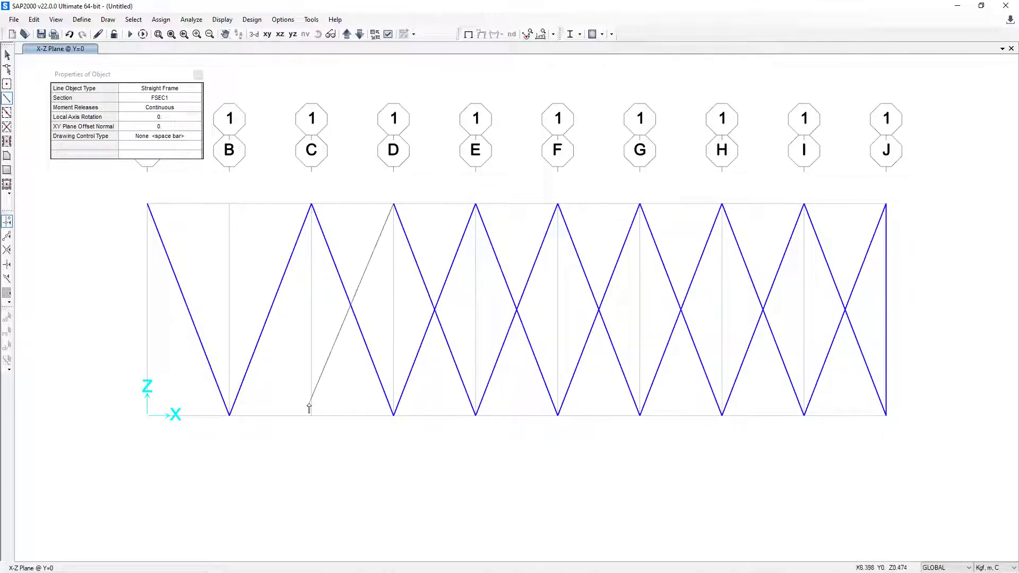
{"action": "left_click", "coordinate": [311, 416]}
{"action": "left_click", "coordinate": [230, 204]}
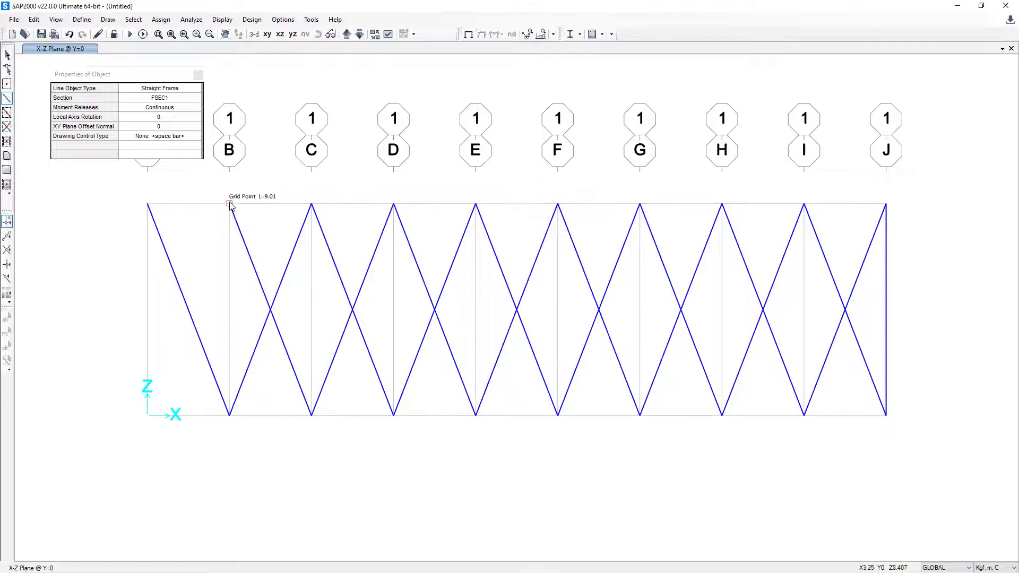
{"action": "left_click", "coordinate": [148, 416]}
{"action": "left_click", "coordinate": [148, 203]}
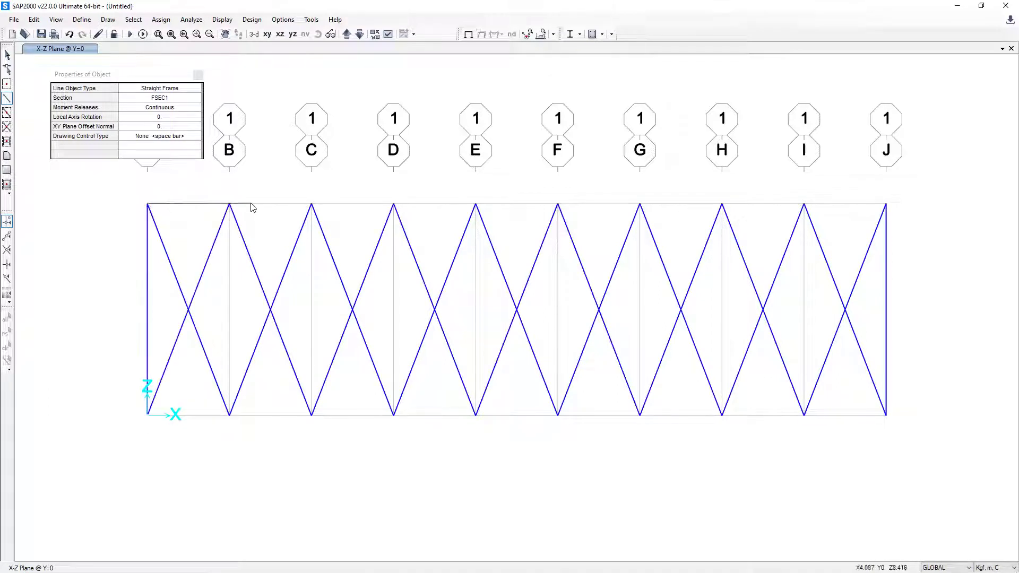
Step: Draw the upper chord members bay by bay along the upper grid line from A to J
{"action": "left_click", "coordinate": [229, 203]}
{"action": "left_click", "coordinate": [312, 203]}
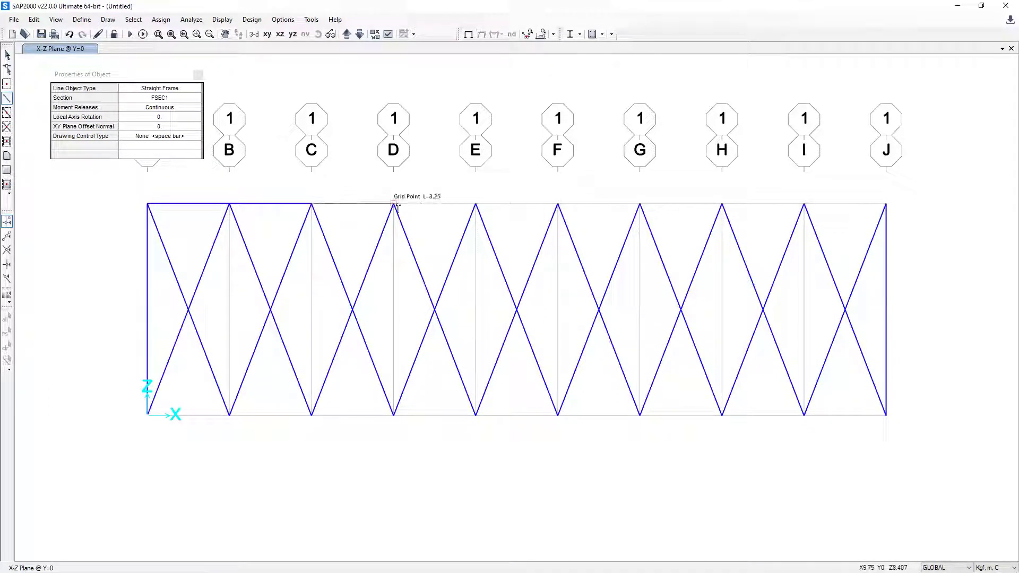
{"action": "left_click", "coordinate": [393, 204]}
{"action": "left_click", "coordinate": [475, 204]}
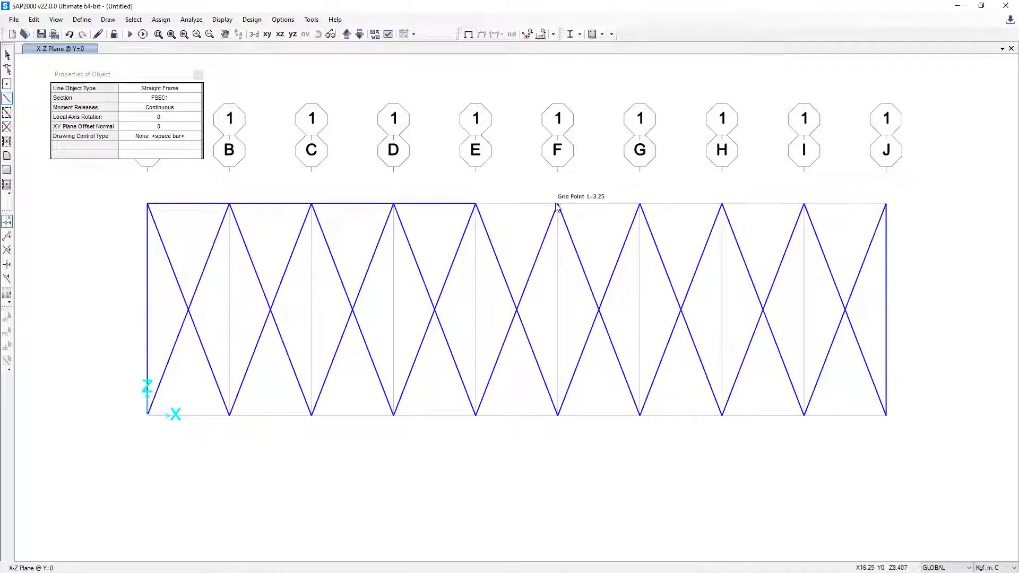
{"action": "left_click", "coordinate": [558, 204]}
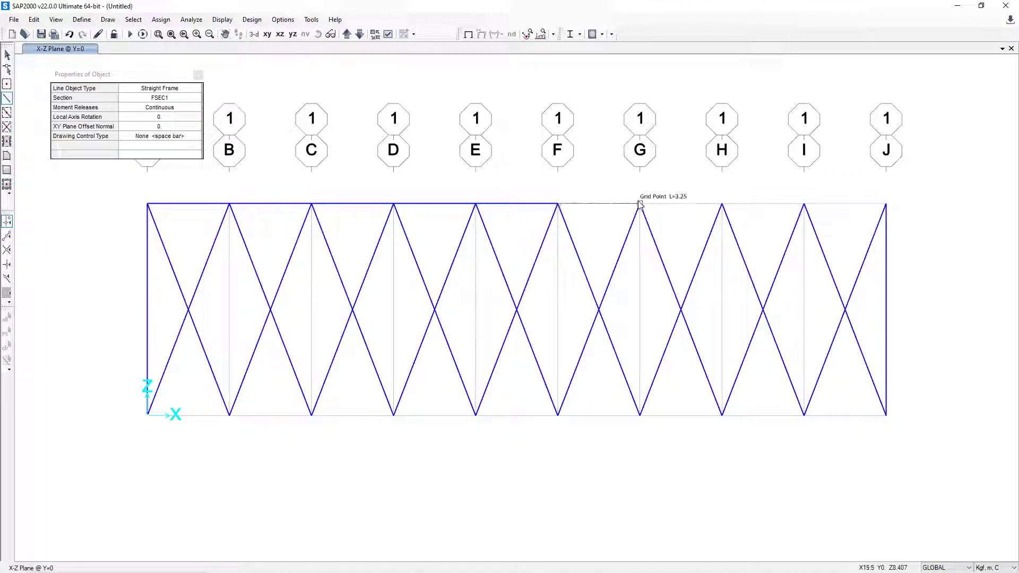
{"action": "left_click", "coordinate": [722, 203]}
{"action": "left_click", "coordinate": [804, 203]}
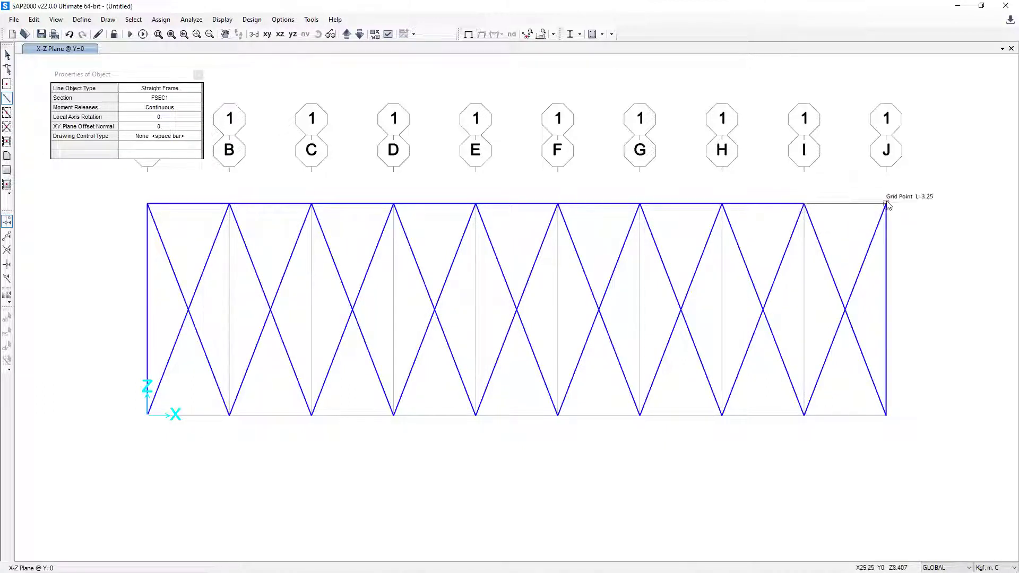
{"action": "left_click", "coordinate": [887, 203]}
Step: Draw down grid line J and along the lower chord bay by bay from J to A, and end the frame drawing
{"action": "left_click", "coordinate": [886, 415]}
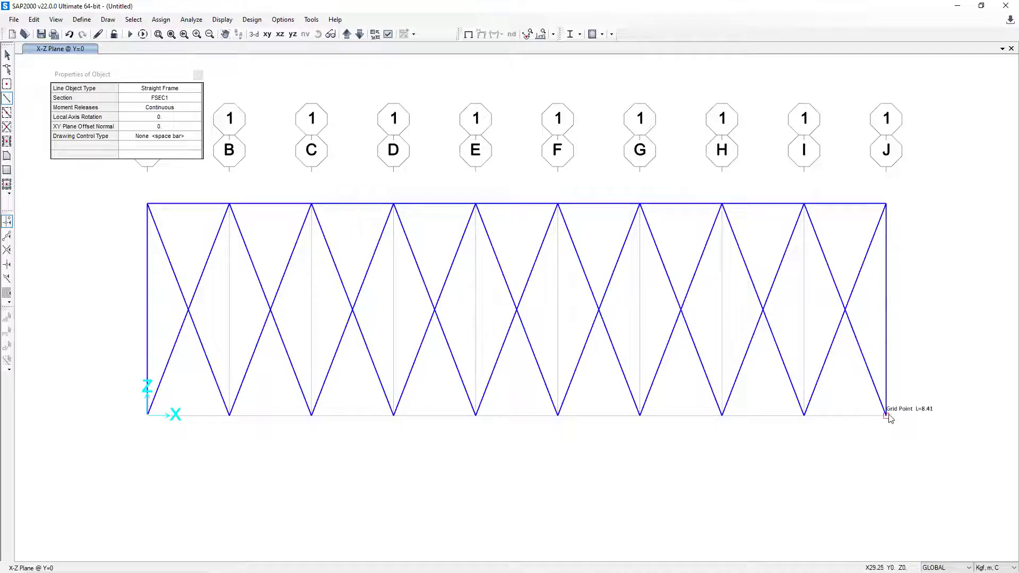
{"action": "left_click", "coordinate": [804, 415]}
{"action": "left_click", "coordinate": [722, 415]}
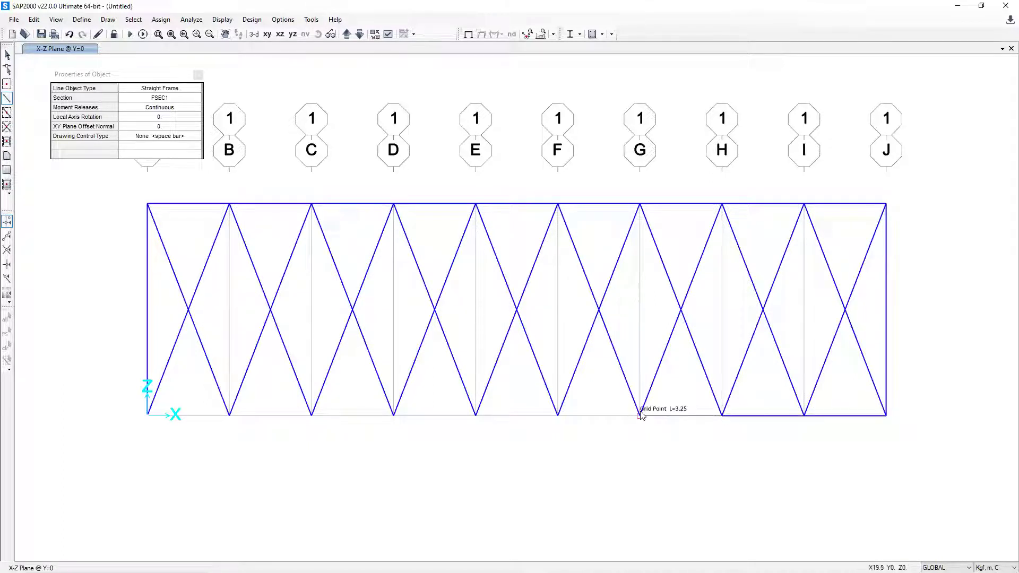
{"action": "left_click", "coordinate": [640, 415]}
{"action": "left_click", "coordinate": [558, 415]}
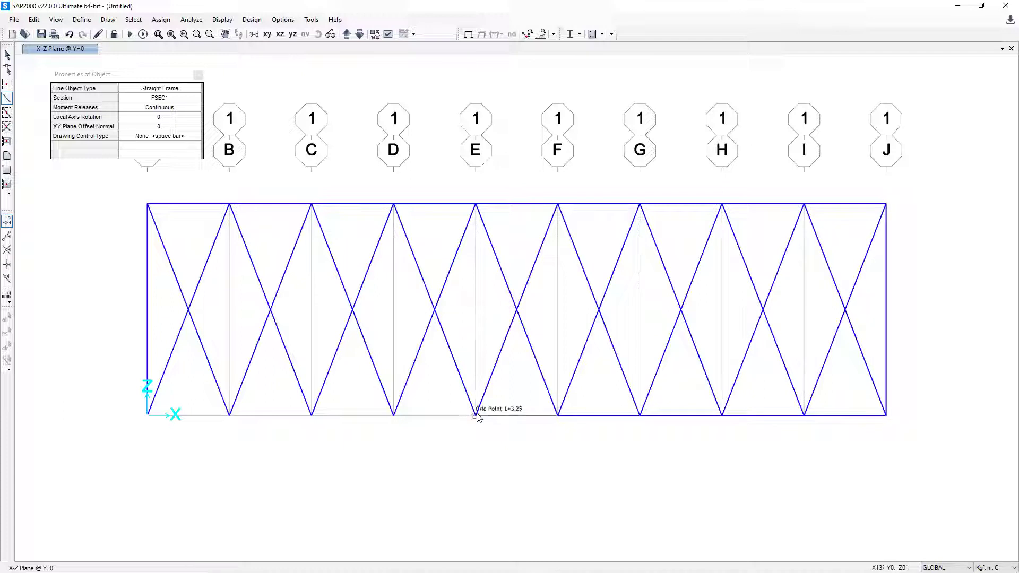
{"action": "left_click", "coordinate": [475, 415]}
{"action": "left_click", "coordinate": [393, 415]}
{"action": "left_click", "coordinate": [311, 416]}
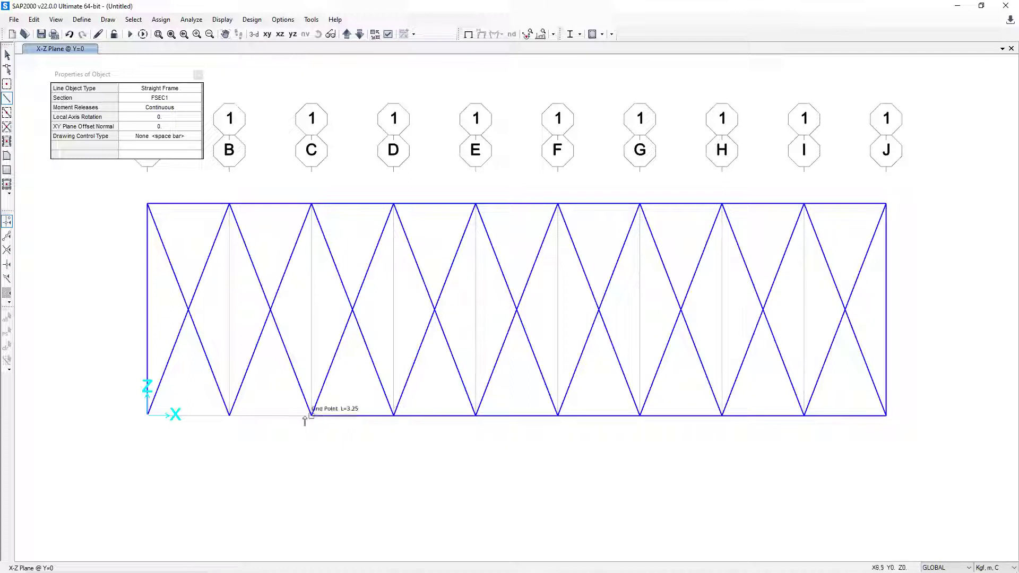
{"action": "left_click", "coordinate": [229, 415]}
{"action": "left_click", "coordinate": [147, 415]}
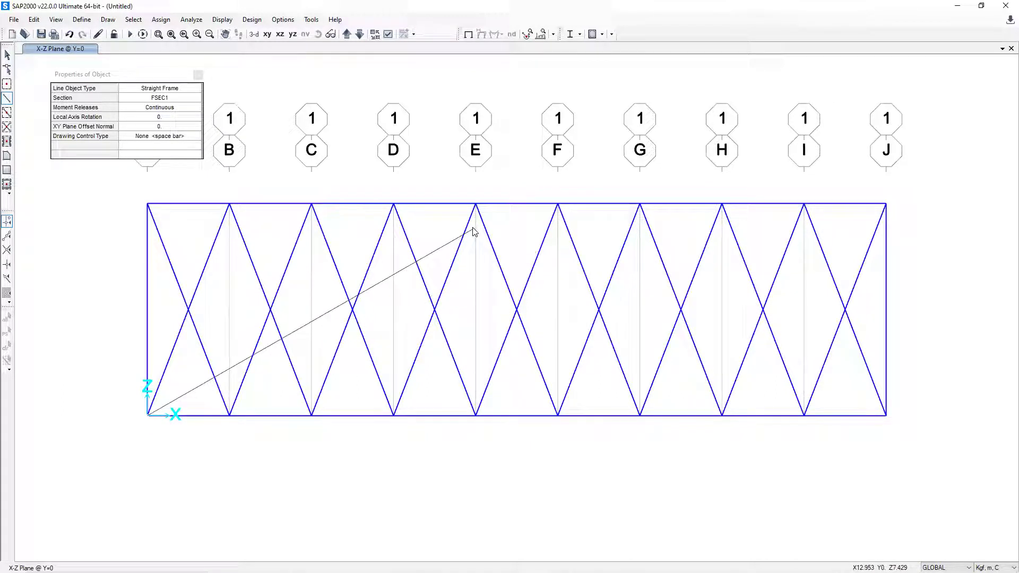
{"action": "key", "text": "Escape"}
{"action": "key", "text": "Escape"}
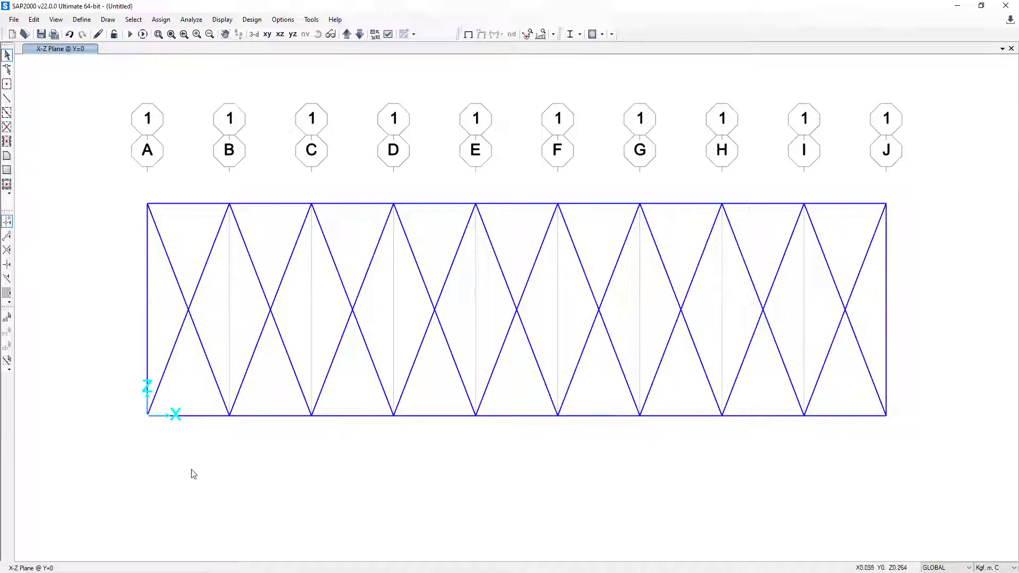
Step: Assign pinned restraints, fixing translations 1, 2 and 3, to the lower corner joints at grid lines A and J
{"action": "left_click", "coordinate": [147, 416]}
{"action": "left_click", "coordinate": [887, 417]}
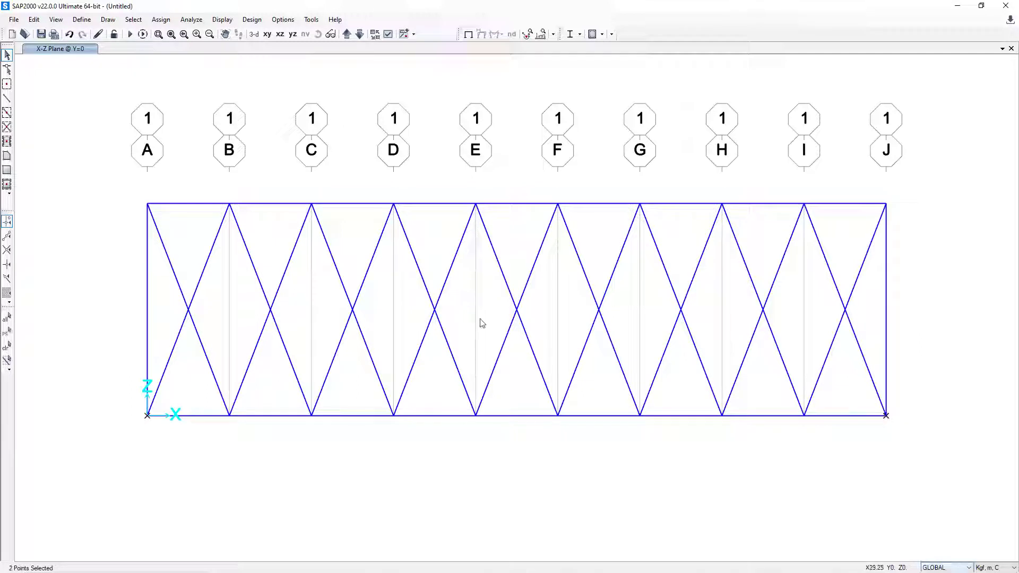
{"action": "left_click", "coordinate": [162, 20]}
{"action": "mouse_move", "coordinate": [171, 35]}
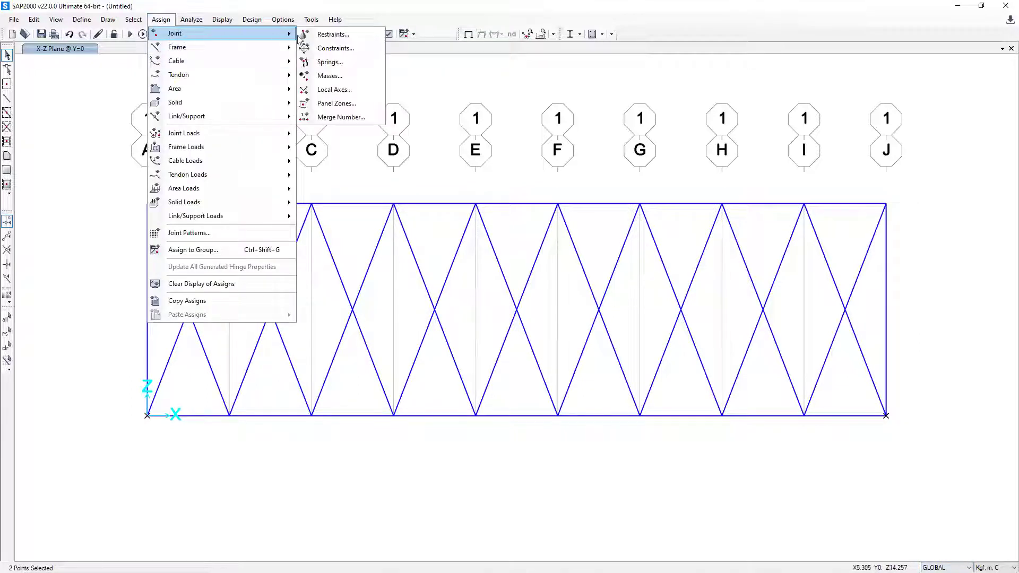
{"action": "left_click", "coordinate": [329, 34]}
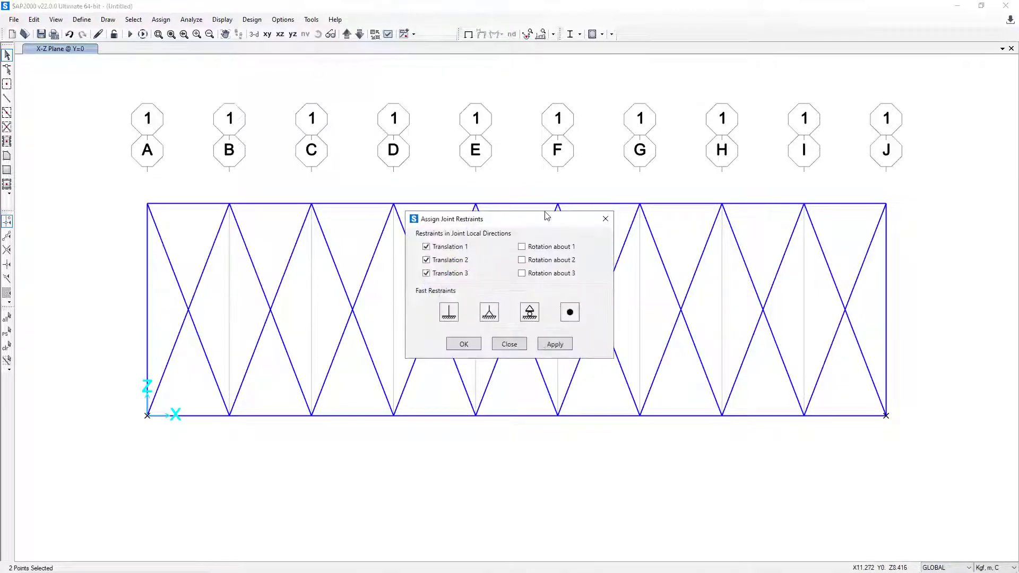
{"action": "left_click_drag", "start_coordinate": [550, 222], "coordinate": [577, 208]}
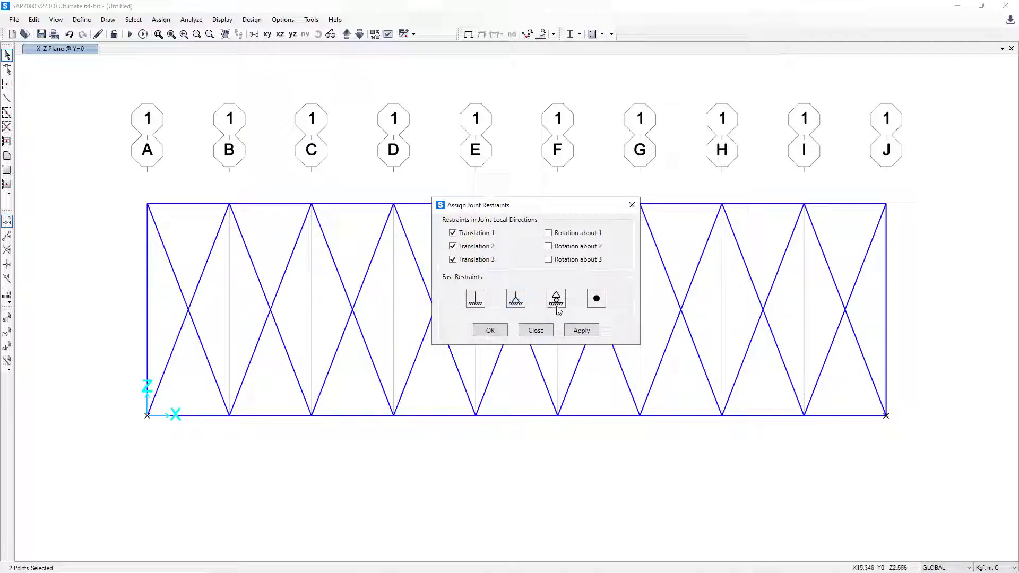
{"action": "left_click", "coordinate": [496, 333]}
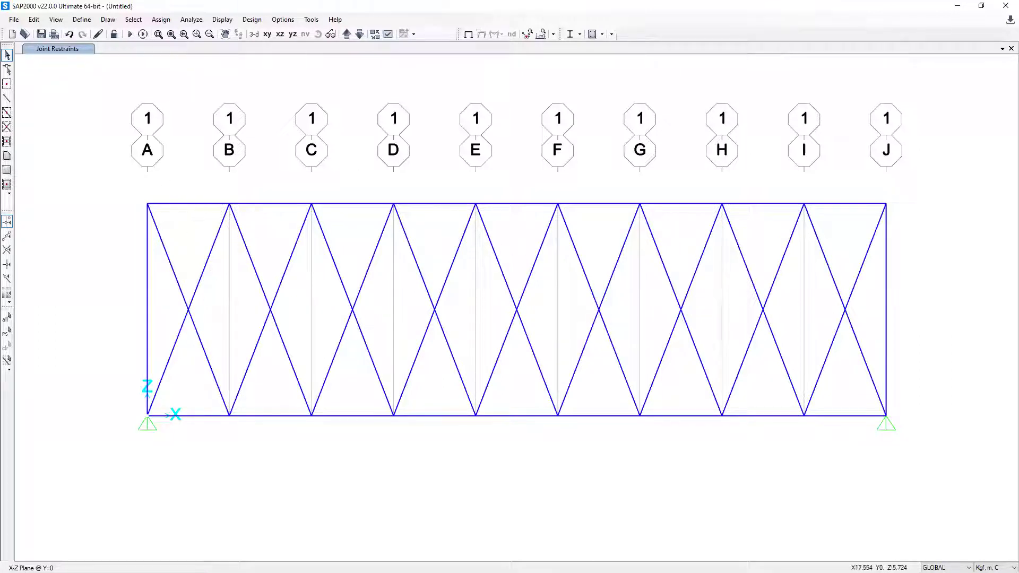
Step: Switch to the BAB 11 PDF, look up the wind load distribution for the upper wind bracing, and return to SAP2000
{"action": "mouse_move", "coordinate": [212, 571]}
{"action": "mouse_move", "coordinate": [560, 562]}
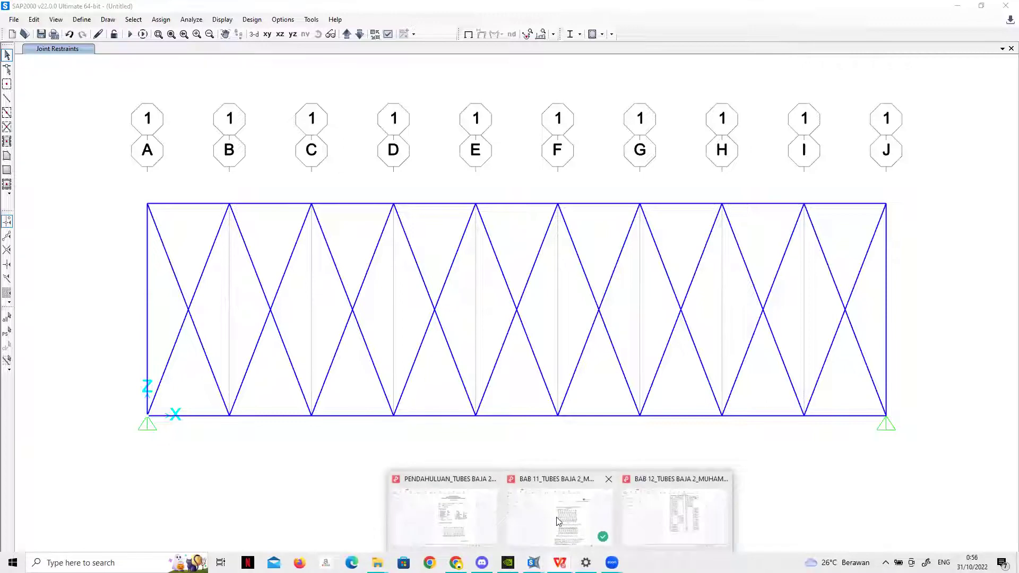
{"action": "left_click", "coordinate": [600, 505]}
{"action": "scroll", "coordinate": [525, 411], "scroll_direction": "up", "scroll_amount": 15}
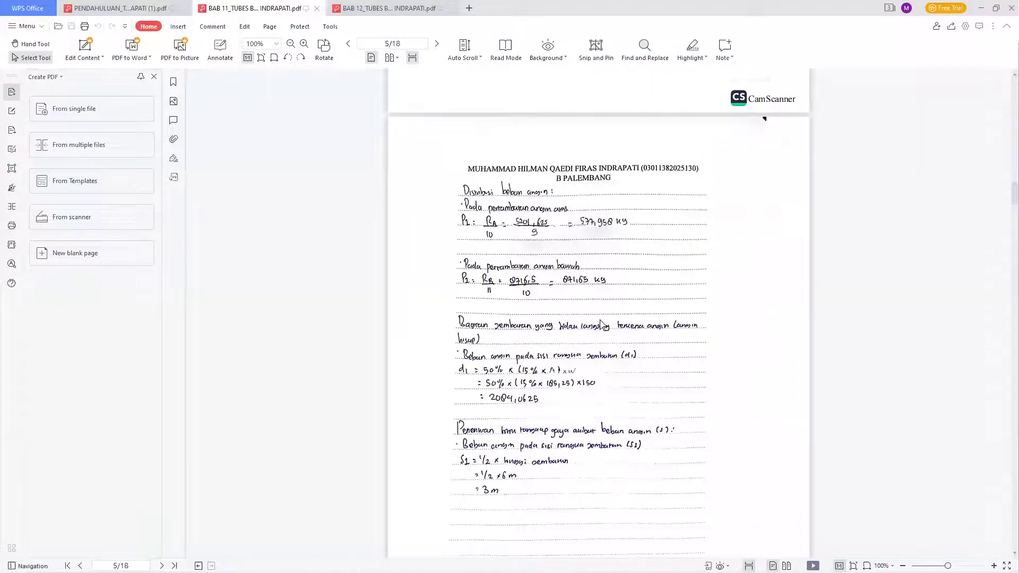
{"action": "scroll", "coordinate": [597, 357], "scroll_direction": "down", "scroll_amount": 10}
{"action": "scroll", "coordinate": [597, 357], "scroll_direction": "down", "scroll_amount": 3}
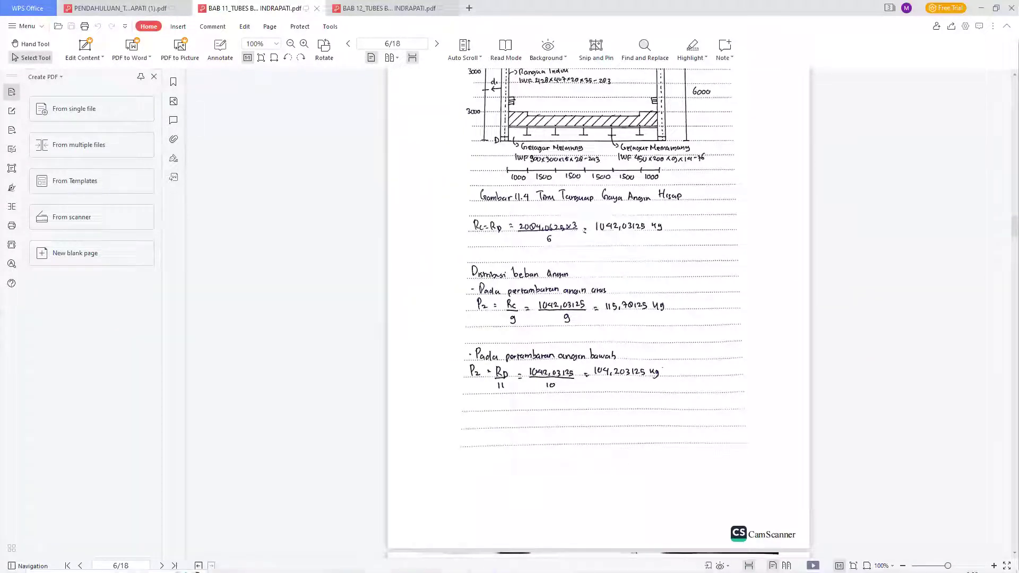
{"action": "mouse_move", "coordinate": [534, 563]}
{"action": "left_click", "coordinate": [663, 517]}
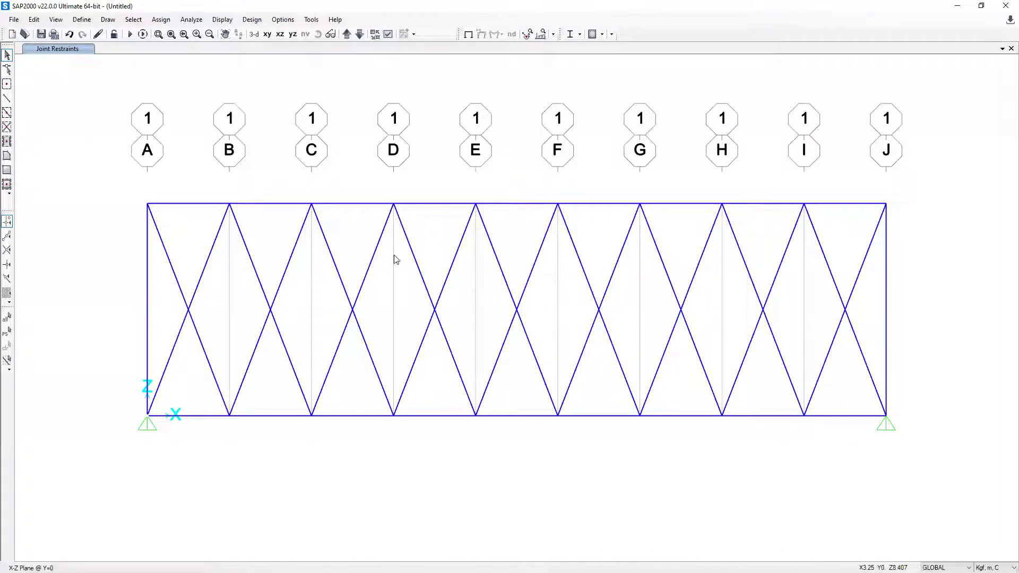
Step: Assign a DEAD joint force of -577.96 kgf in global Z to the upper chord joints at grid lines B through I
{"action": "left_click", "coordinate": [229, 204]}
{"action": "left_click", "coordinate": [311, 204]}
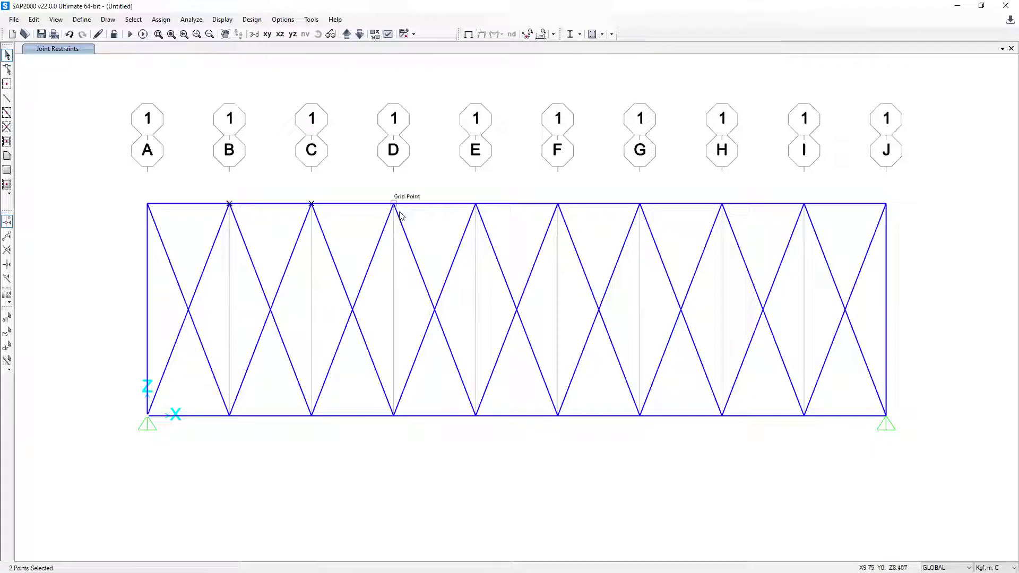
{"action": "left_click", "coordinate": [394, 204]}
{"action": "left_click", "coordinate": [475, 204]}
{"action": "left_click", "coordinate": [558, 204]}
{"action": "left_click", "coordinate": [640, 203]}
{"action": "left_click", "coordinate": [722, 204]}
{"action": "left_click", "coordinate": [804, 204]}
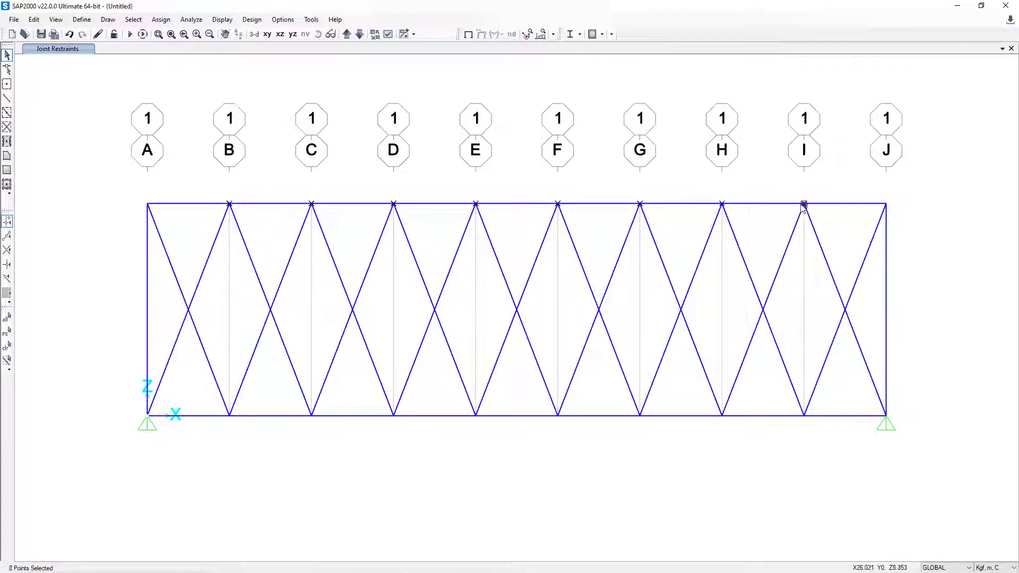
{"action": "left_click", "coordinate": [160, 19]}
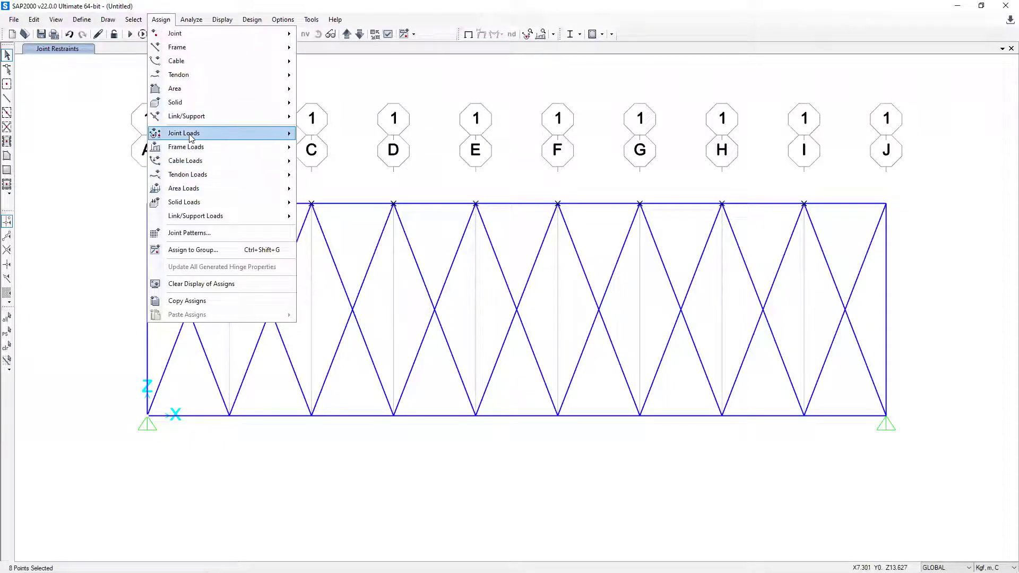
{"action": "mouse_move", "coordinate": [191, 137]}
{"action": "left_click", "coordinate": [326, 132]}
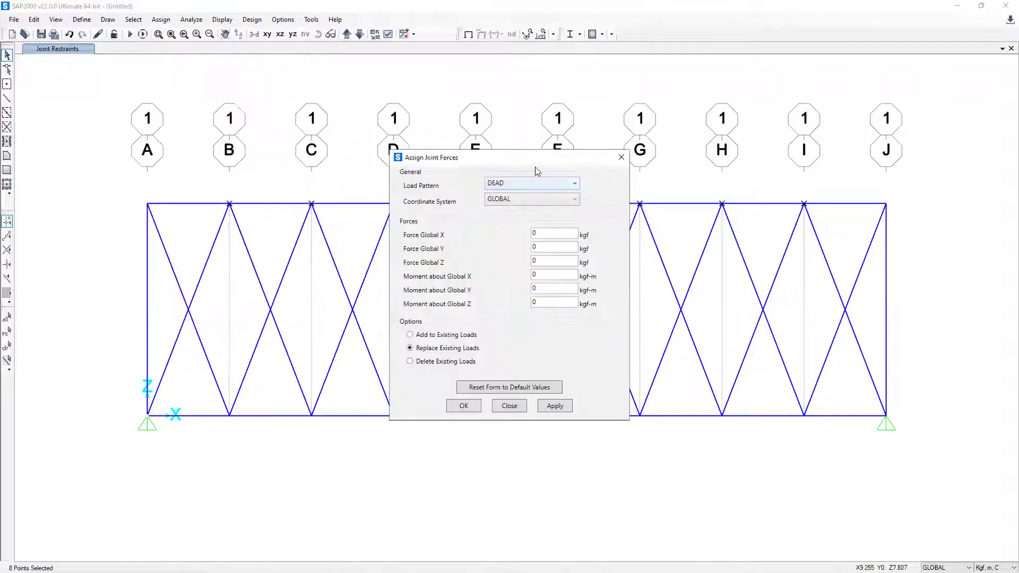
{"action": "left_click_drag", "start_coordinate": [547, 161], "coordinate": [572, 244]}
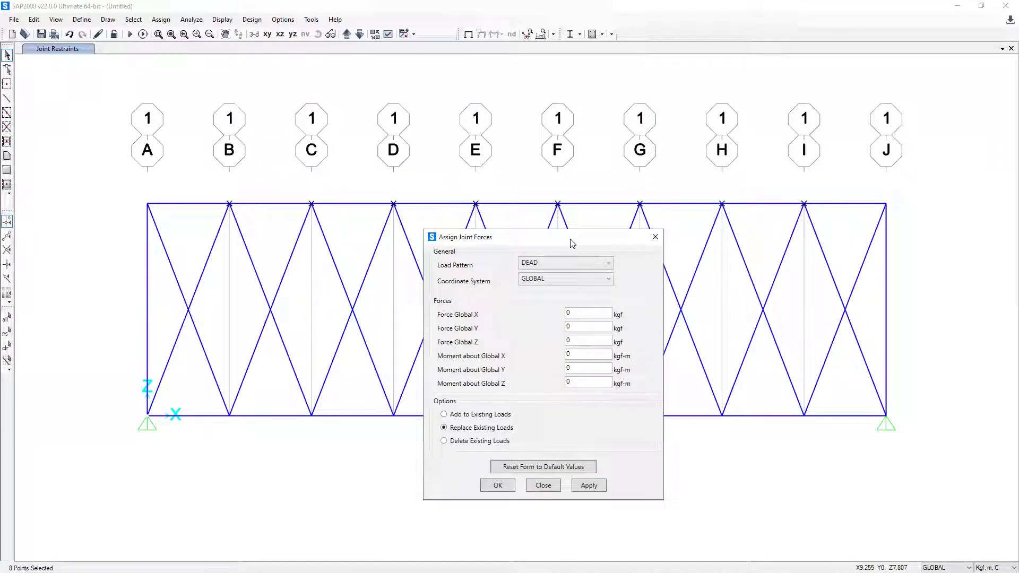
{"action": "double_click", "coordinate": [574, 342]}
{"action": "type", "text": "577.958"}
{"action": "left_click", "coordinate": [505, 490]}
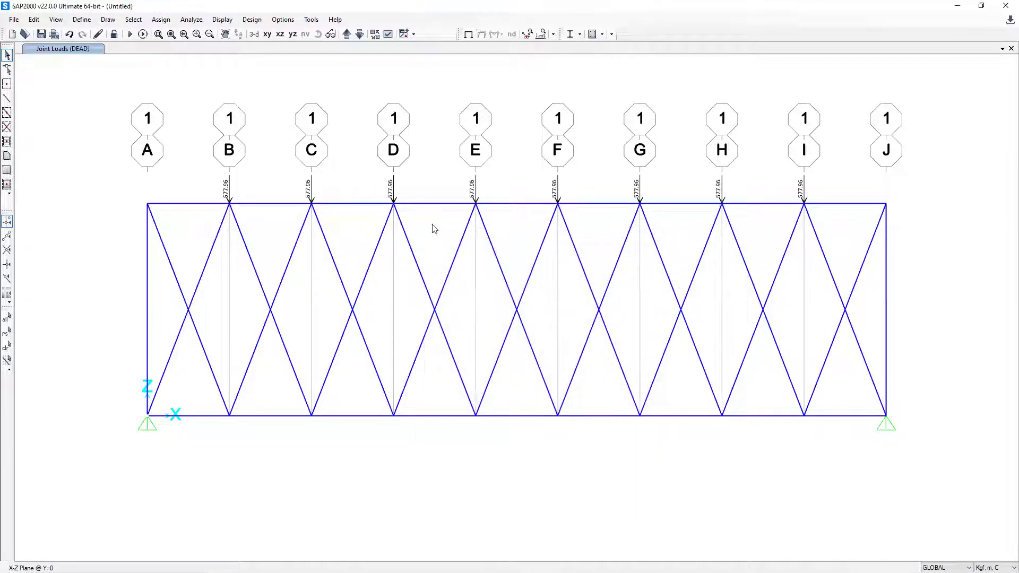
Step: Try to assign a DEAD joint force of -288.98 kgf in global Z to the upper corner joints at grid lines A and J
{"action": "left_click", "coordinate": [147, 204]}
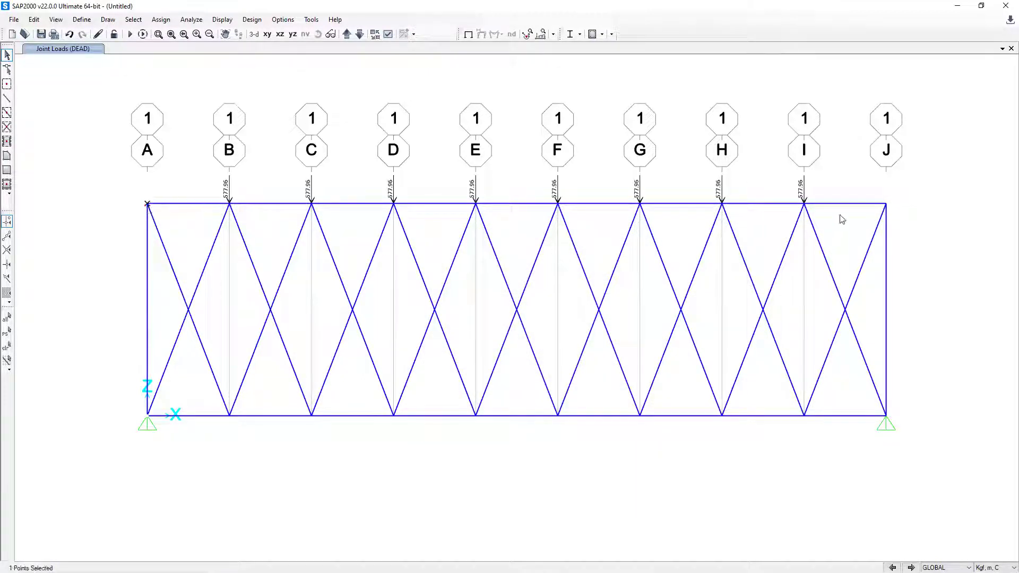
{"action": "left_click", "coordinate": [885, 204]}
{"action": "left_click", "coordinate": [161, 19]}
{"action": "mouse_move", "coordinate": [247, 133]}
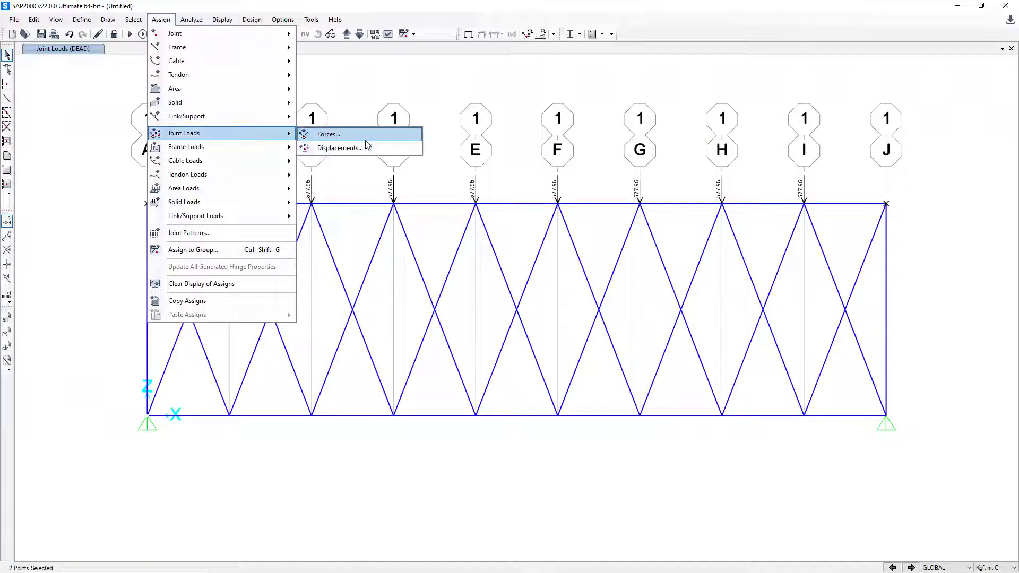
{"action": "left_click", "coordinate": [365, 135]}
{"action": "left_click_drag", "start_coordinate": [555, 261], "coordinate": [537, 263]}
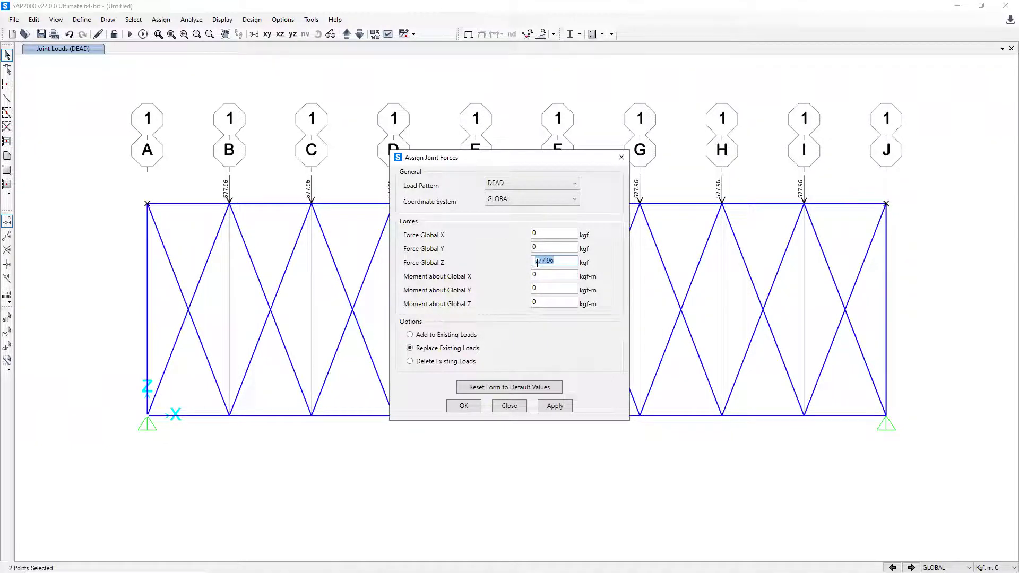
{"action": "type", "text": "288.98"}
{"action": "left_click", "coordinate": [477, 405]}
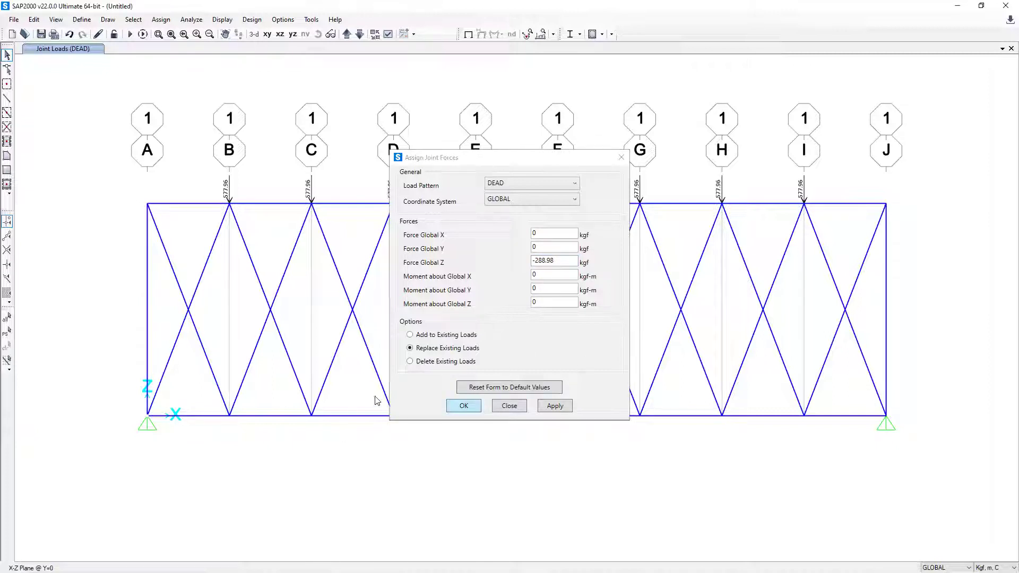
{"action": "left_click", "coordinate": [230, 416]}
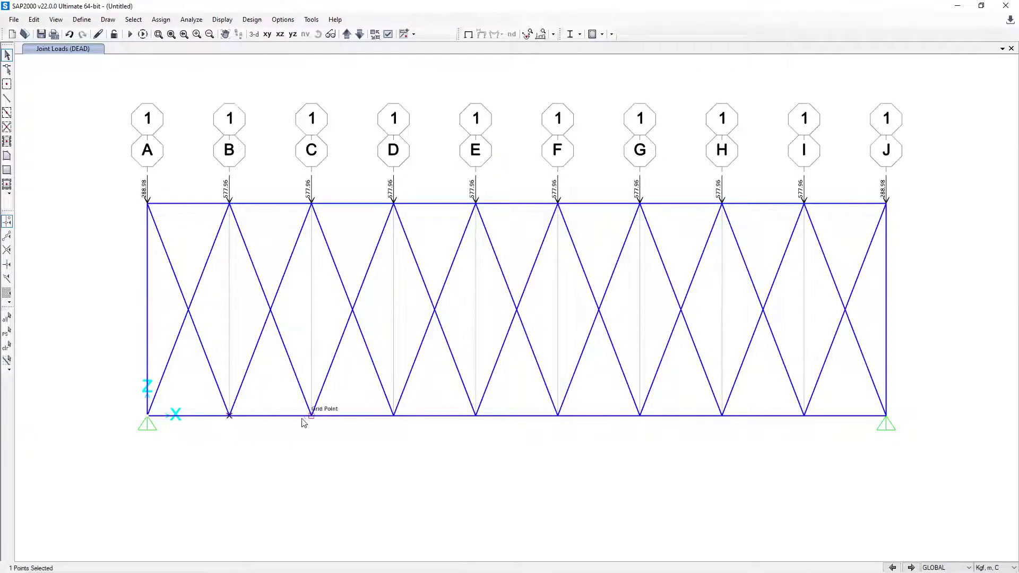
{"action": "left_click", "coordinate": [312, 415]}
{"action": "left_click", "coordinate": [393, 416]}
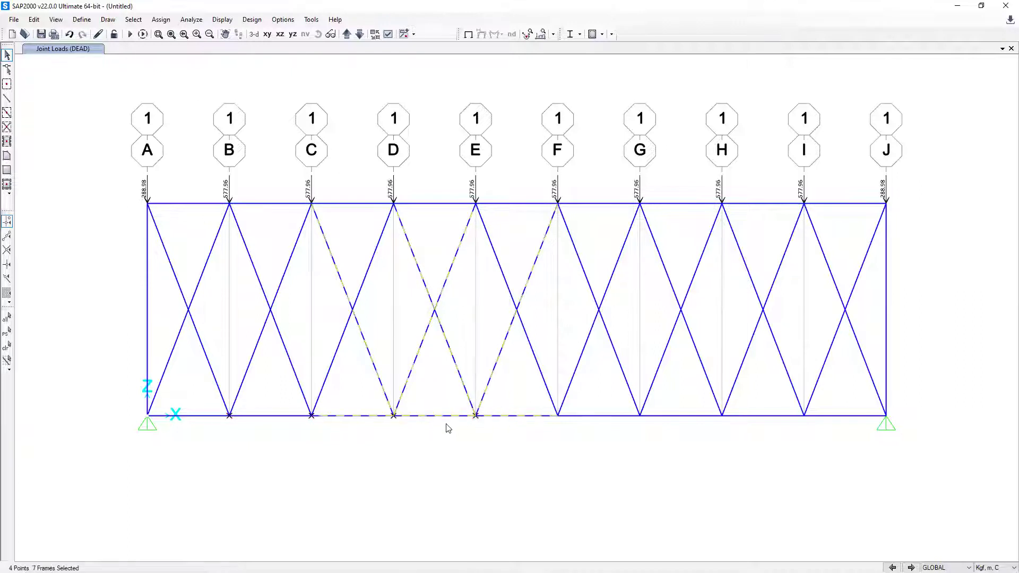
{"action": "key", "text": "ctrl+q"}
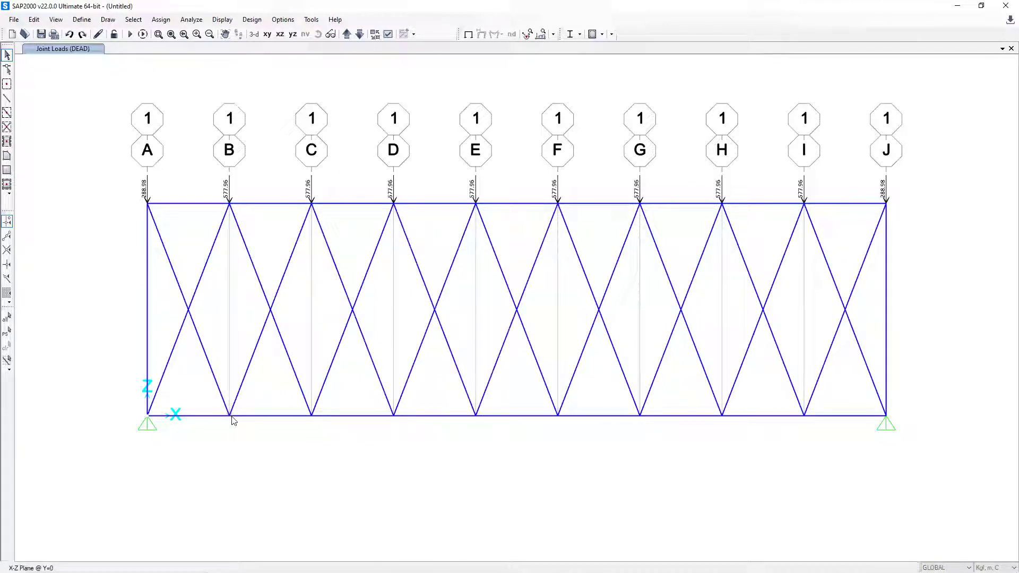
Step: Assign a DEAD joint force of -115.78 kgf in global Z to the lower chord joints at grid lines B through I
{"action": "left_click", "coordinate": [229, 416]}
{"action": "left_click", "coordinate": [323, 418]}
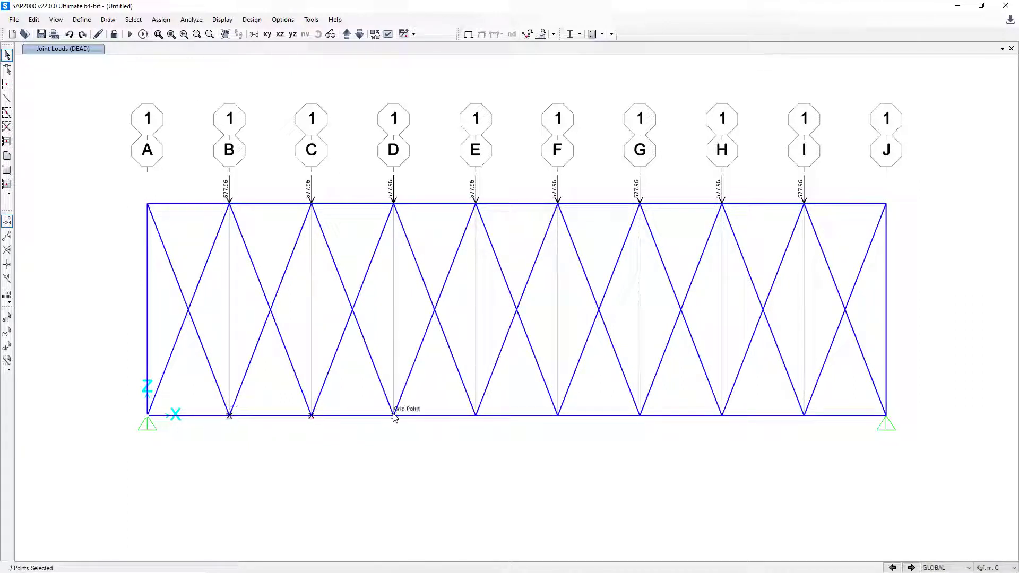
{"action": "left_click", "coordinate": [393, 415]}
{"action": "left_click", "coordinate": [476, 416]}
{"action": "left_click", "coordinate": [640, 417]}
{"action": "left_click", "coordinate": [722, 417]}
{"action": "left_click", "coordinate": [805, 416]}
{"action": "left_click", "coordinate": [161, 20]}
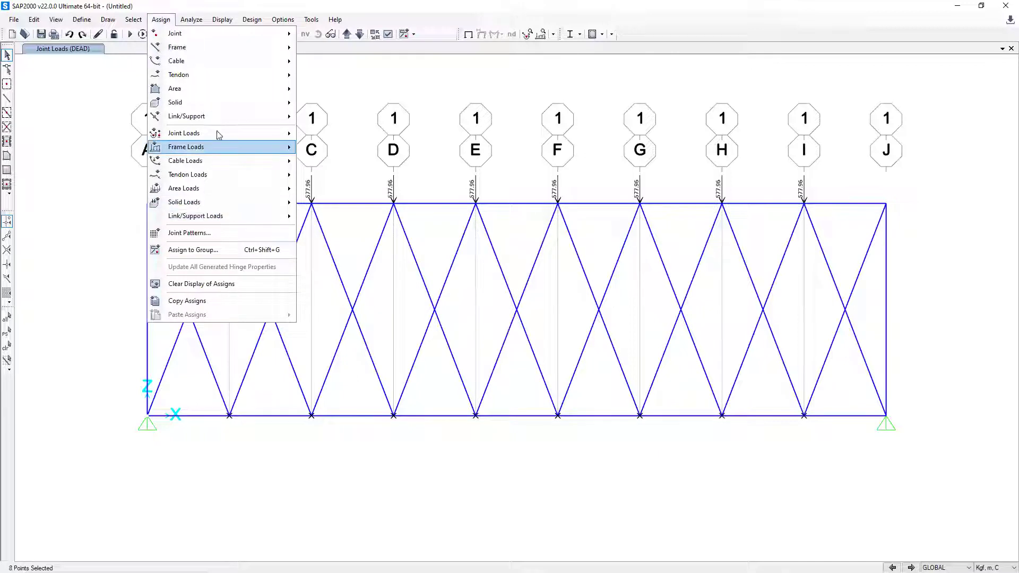
{"action": "mouse_move", "coordinate": [239, 133]}
{"action": "left_click", "coordinate": [313, 136]}
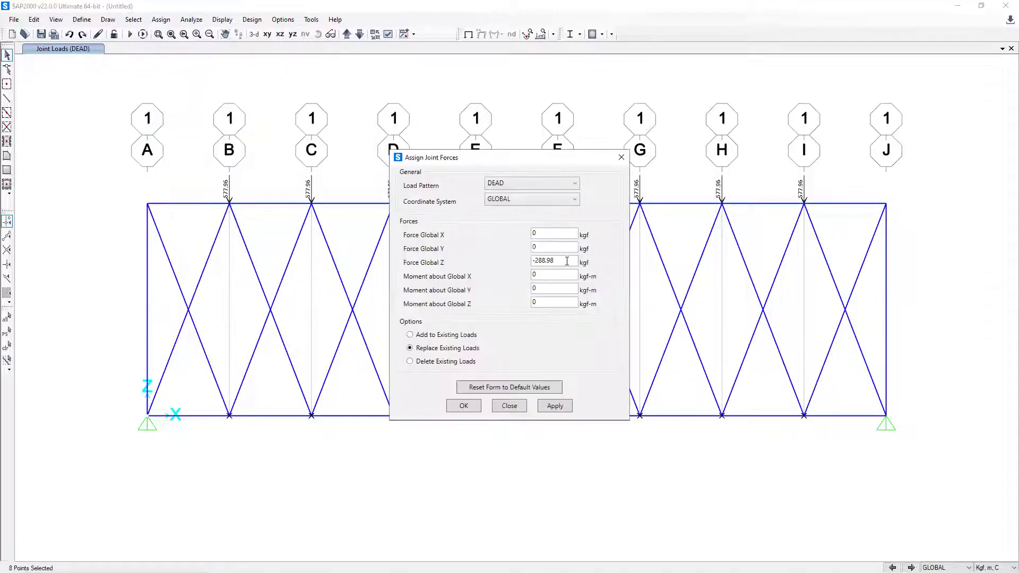
{"action": "left_click_drag", "start_coordinate": [567, 261], "coordinate": [538, 260]}
{"action": "type", "text": "115.78125"}
{"action": "left_click", "coordinate": [466, 405]}
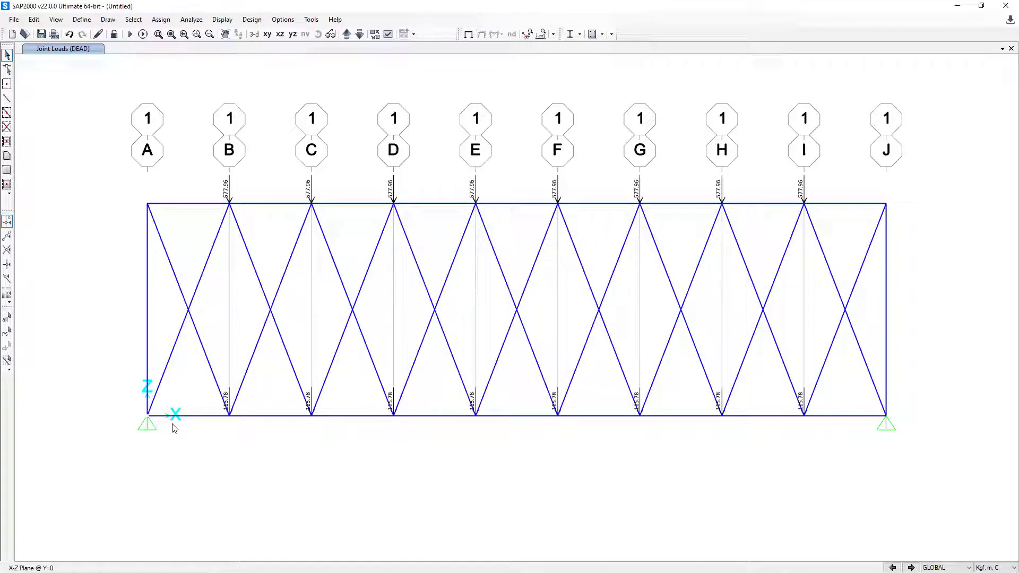
Step: Assign a DEAD joint force of -57.89 kgf in global Z to the supported lower corner joints at grid lines A and J
{"action": "left_click", "coordinate": [148, 415]}
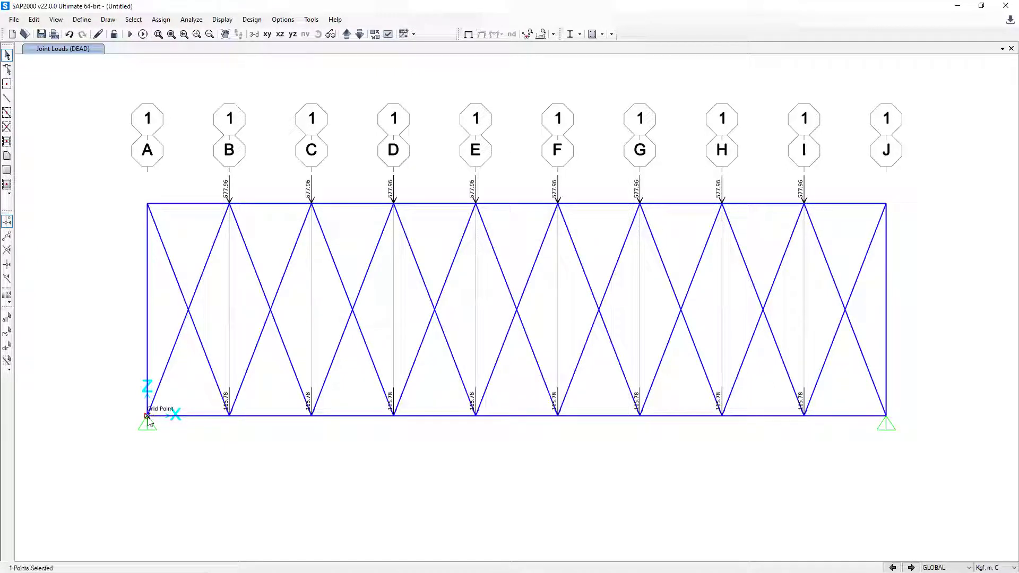
{"action": "left_click", "coordinate": [891, 419]}
{"action": "left_click", "coordinate": [161, 20]}
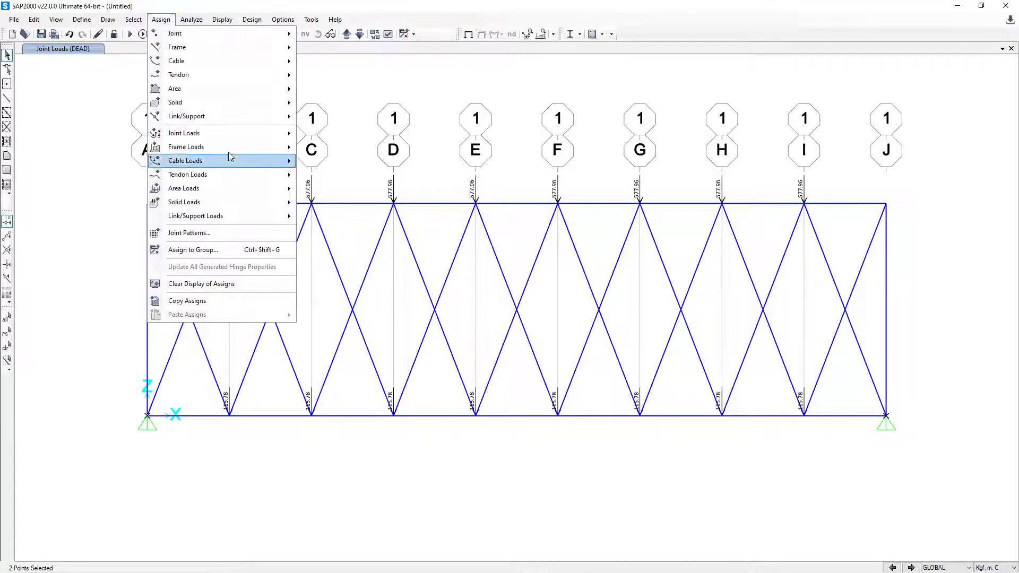
{"action": "left_click", "coordinate": [308, 139]}
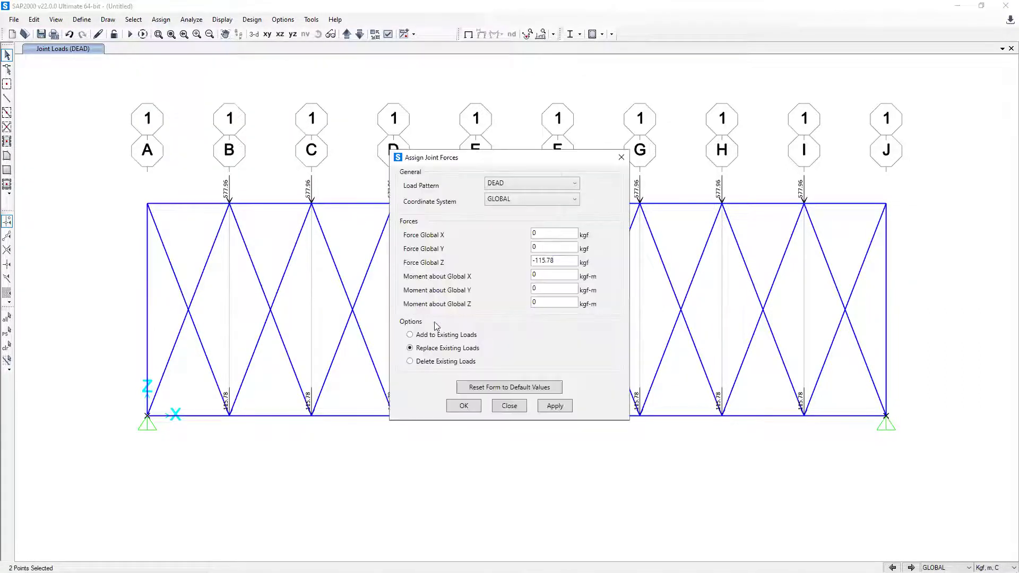
{"action": "left_click_drag", "start_coordinate": [554, 260], "coordinate": [534, 261]}
{"action": "type", "text": "5"}
{"action": "left_click", "coordinate": [464, 406]}
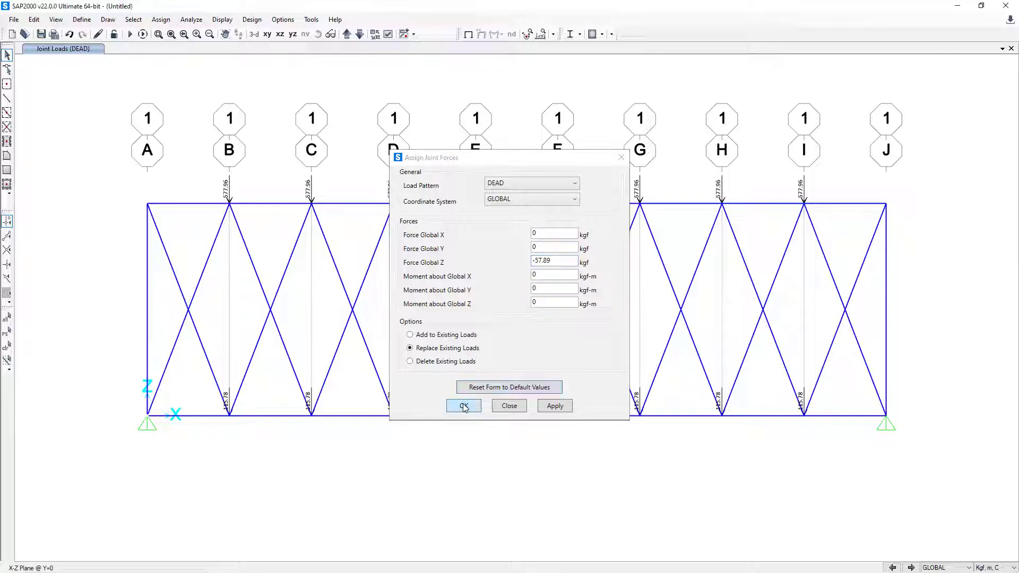
Step: Assign a global Z force of -288.98 kgf under DEAD to the two upper corner joints at grid lines A and J
{"action": "left_click", "coordinate": [147, 204]}
{"action": "left_click", "coordinate": [886, 204]}
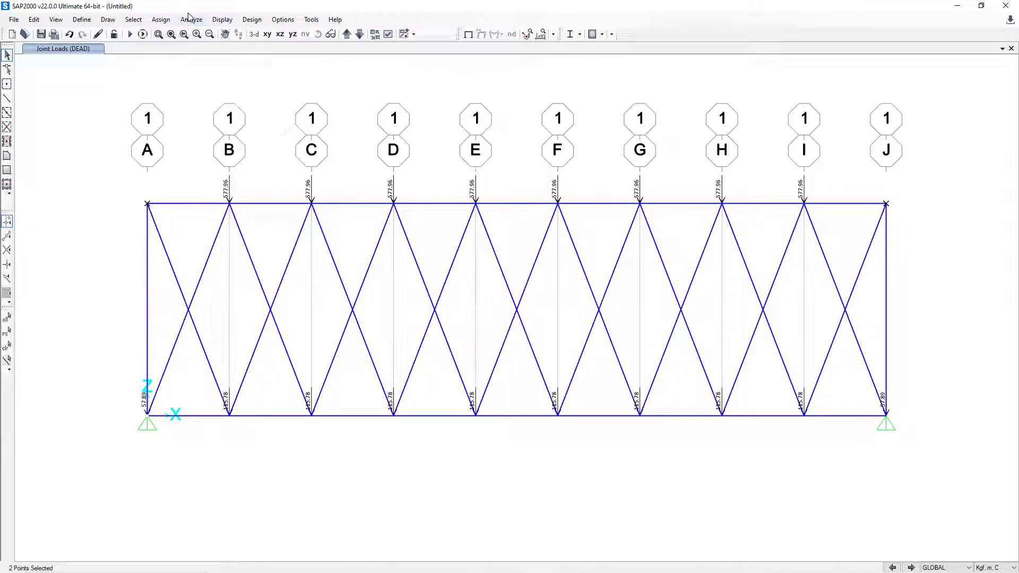
{"action": "left_click", "coordinate": [161, 20]}
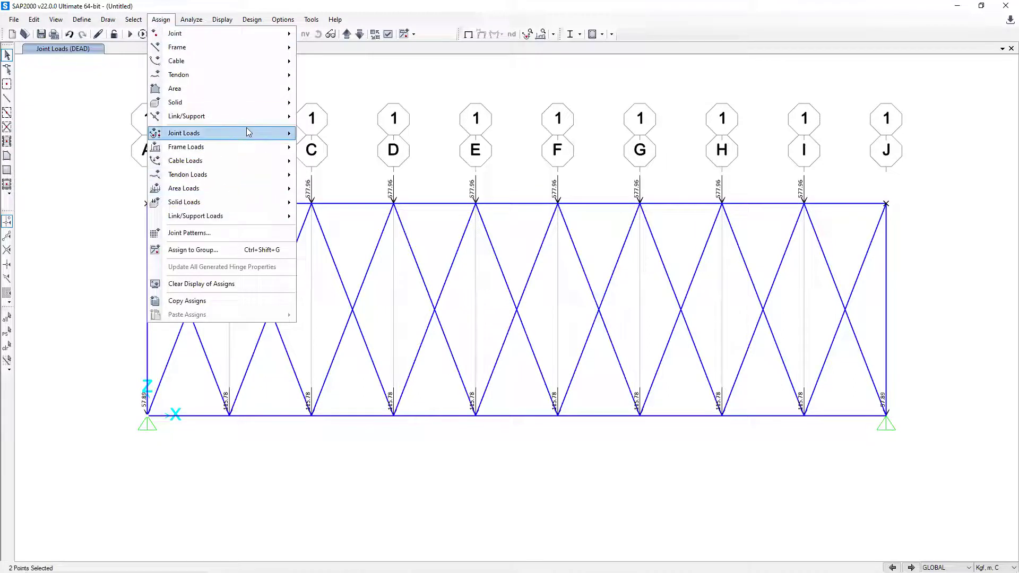
{"action": "mouse_move", "coordinate": [262, 133]}
{"action": "left_click", "coordinate": [327, 133]}
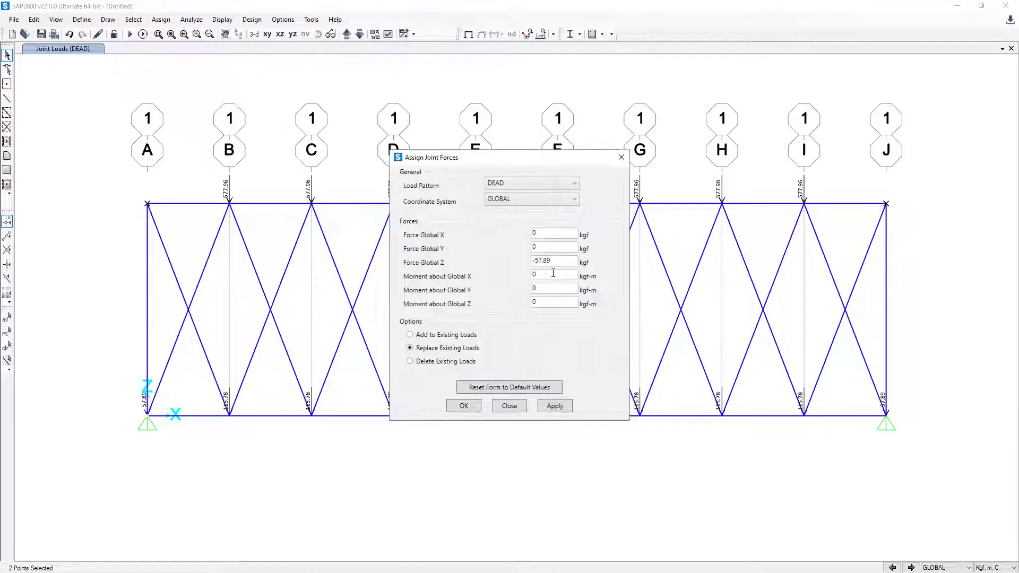
{"action": "left_click_drag", "start_coordinate": [565, 264], "coordinate": [535, 261]}
{"action": "type", "text": "288"}
{"action": "left_click", "coordinate": [458, 406]}
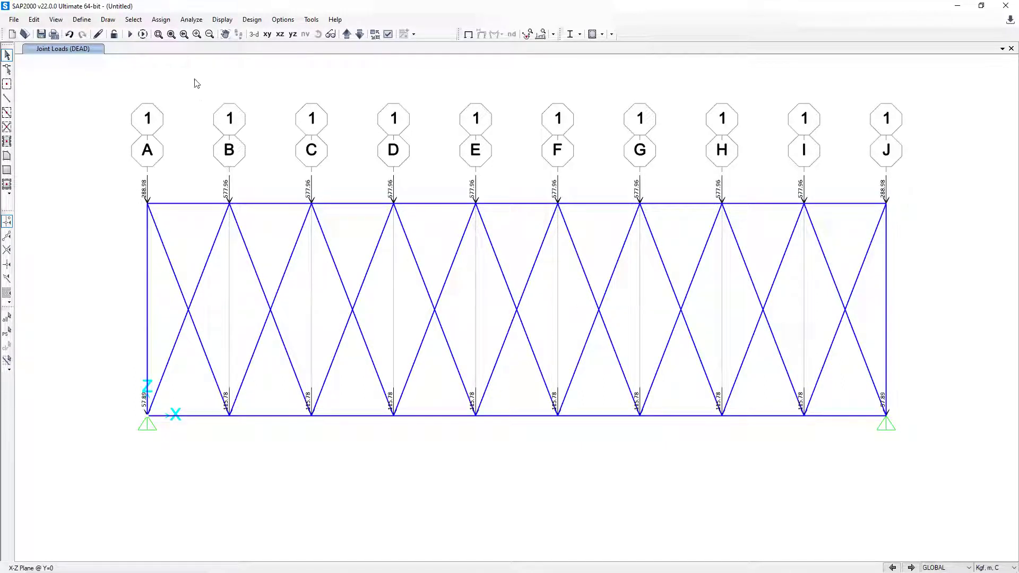
{"action": "left_click", "coordinate": [89, 22]}
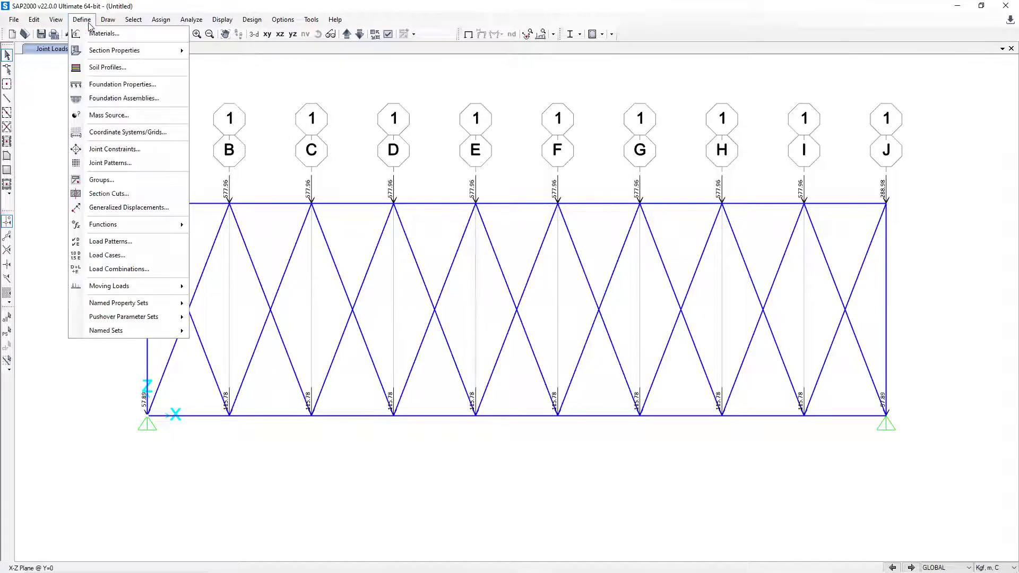
{"action": "left_click", "coordinate": [107, 22]}
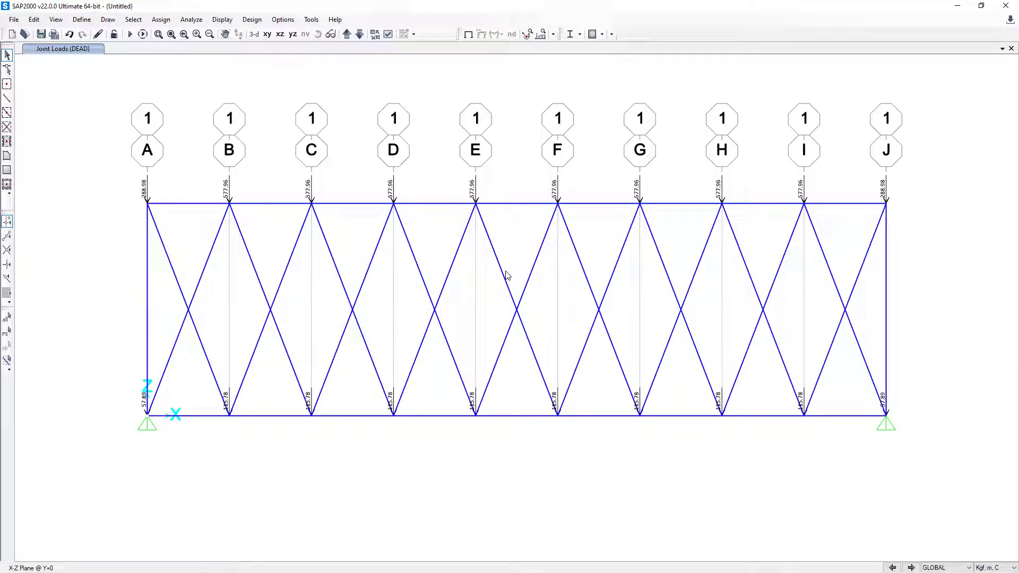
Step: Add a copy of the A992Fy50 steel material named IWF 283 with a weight per unit volume of 283
{"action": "left_click", "coordinate": [82, 19]}
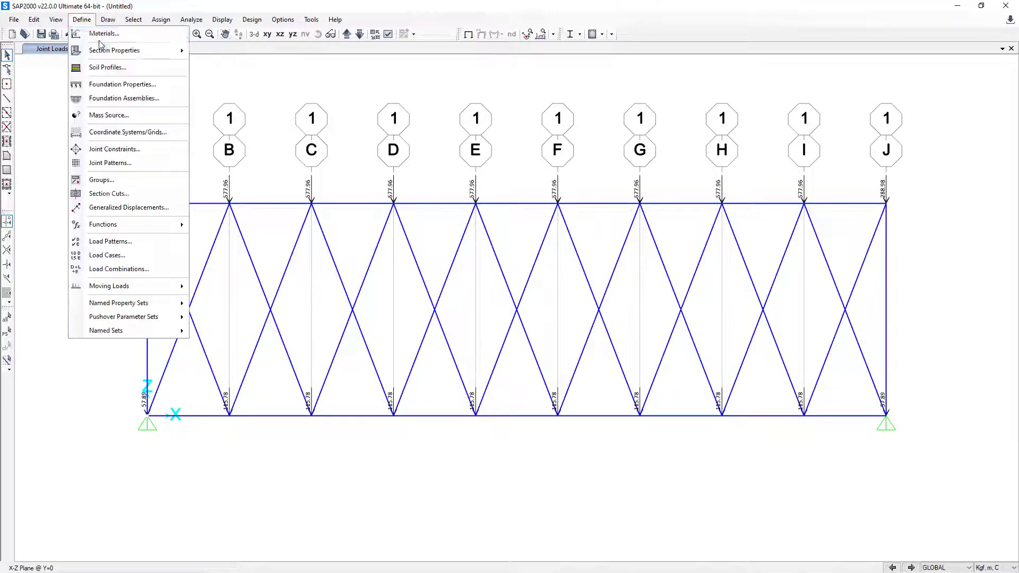
{"action": "left_click", "coordinate": [99, 32]}
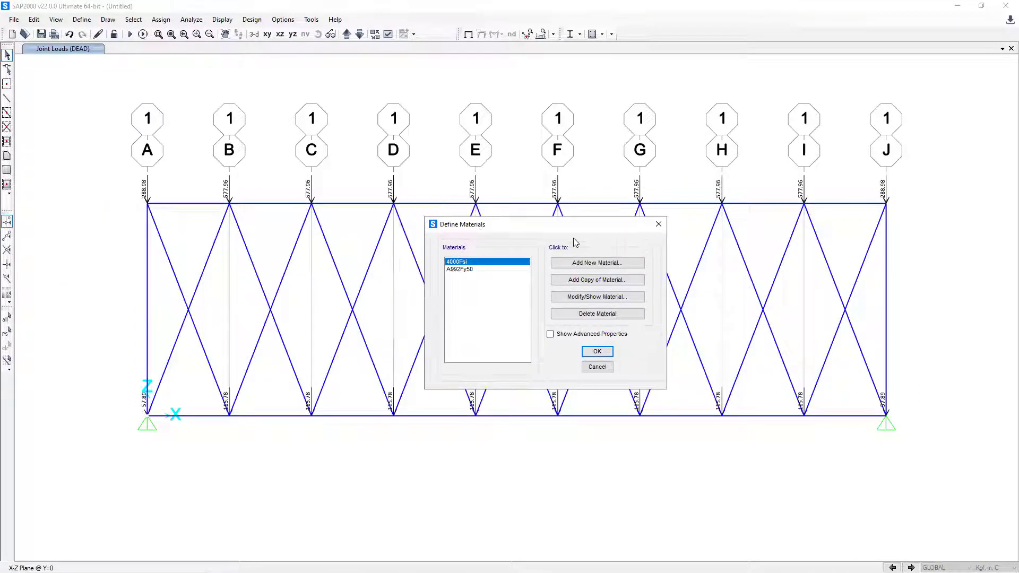
{"action": "left_click", "coordinate": [493, 269]}
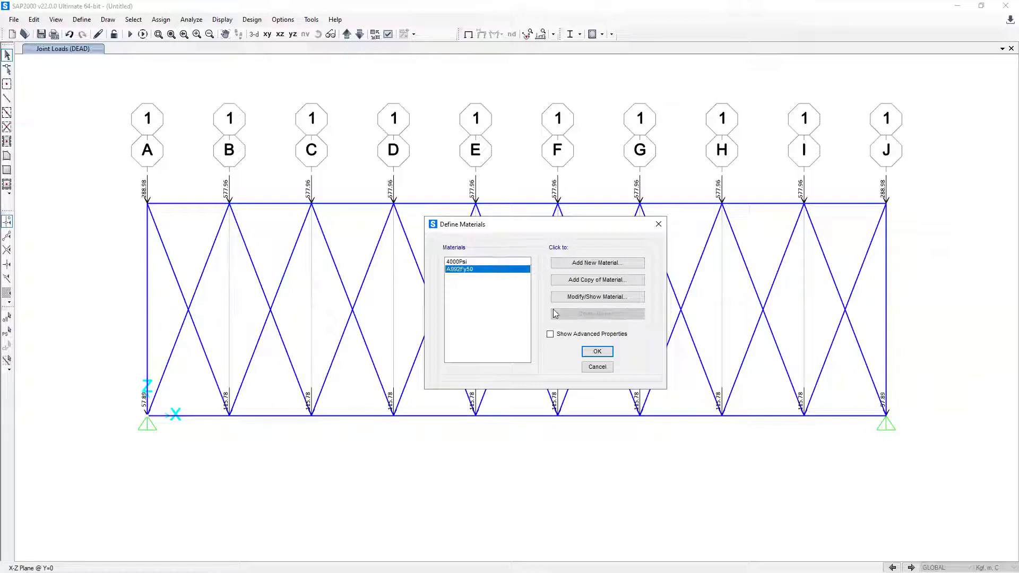
{"action": "left_click", "coordinate": [565, 280]}
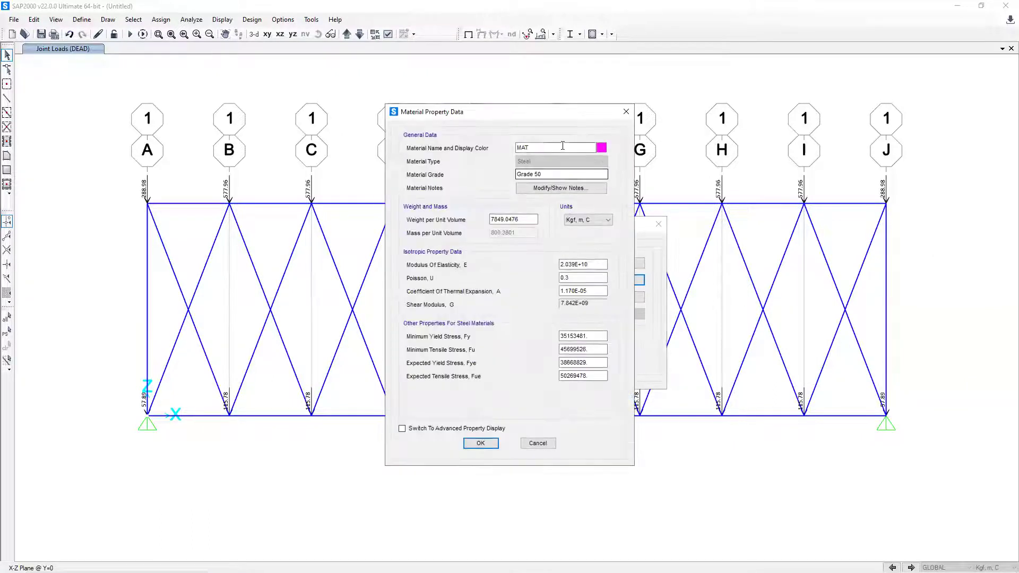
{"action": "double_click", "coordinate": [563, 146]}
{"action": "key", "text": "BackSpace"}
{"action": "type", "text": "IWf"}
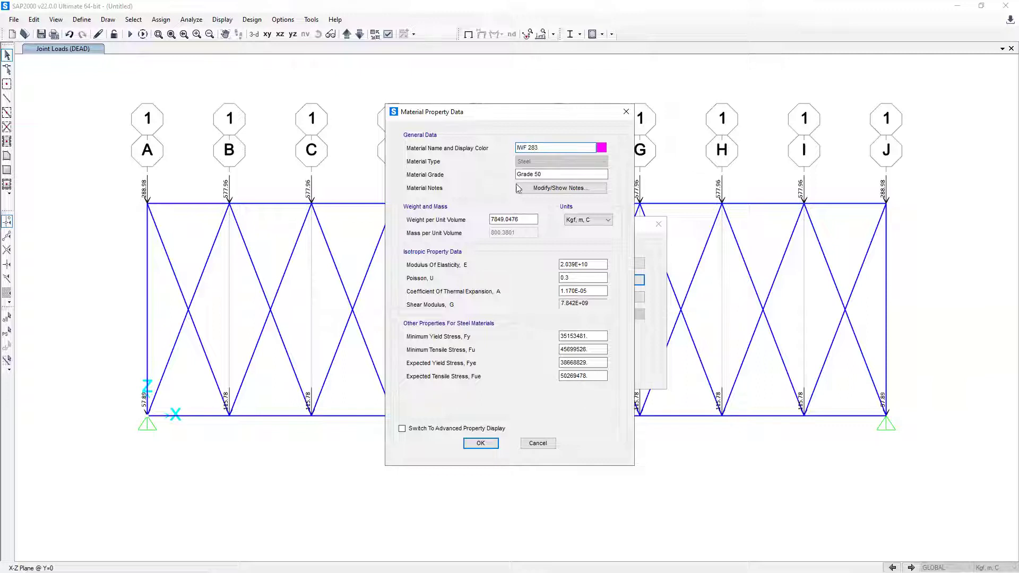
{"action": "left_click_drag", "start_coordinate": [537, 219], "coordinate": [484, 220]}
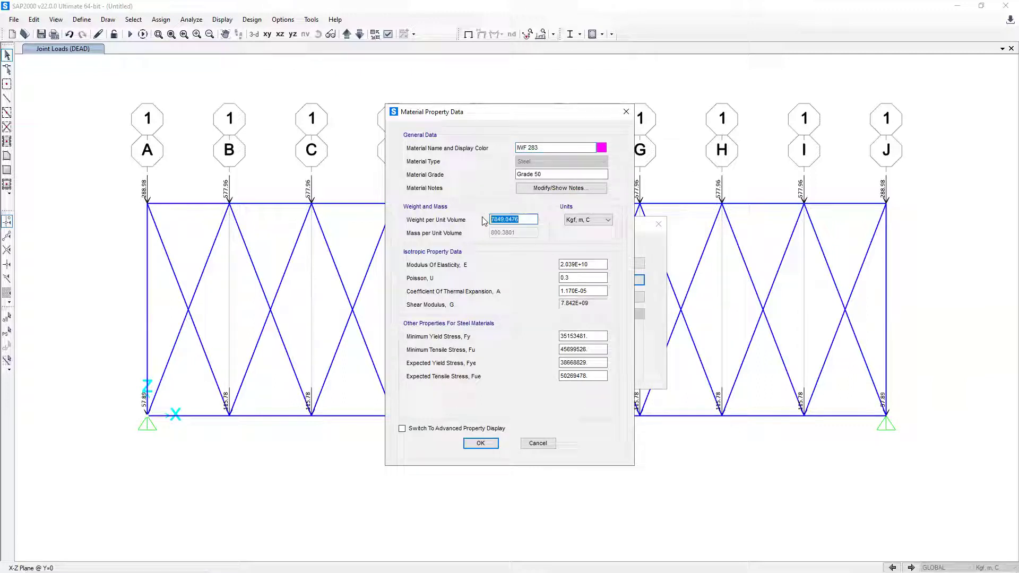
{"action": "type", "text": "283."}
{"action": "left_click", "coordinate": [480, 443]}
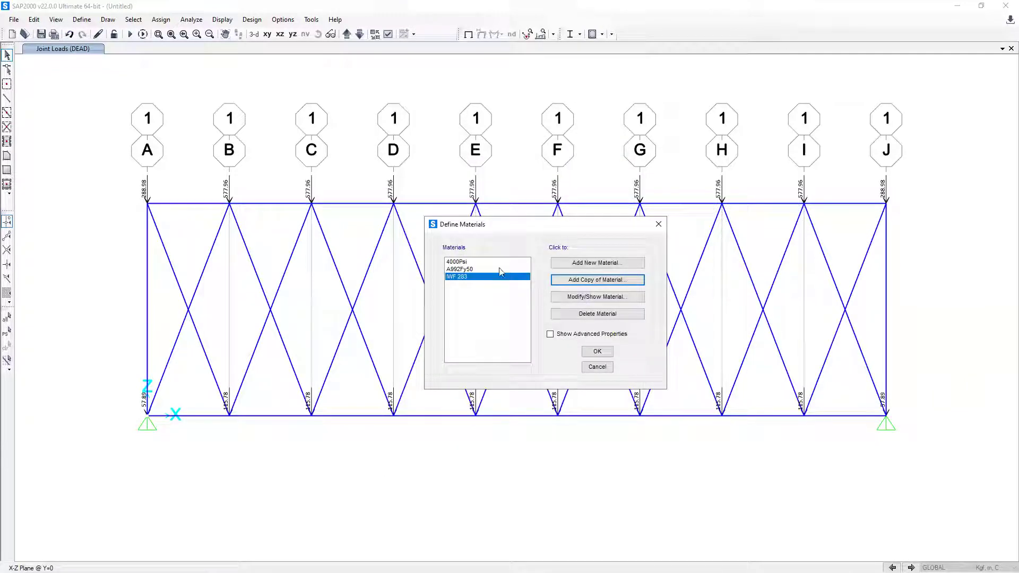
Step: Add a copy of the A992Fy50 steel material named IWF 44.1 with a weight per unit volume of 44.1
{"action": "left_click", "coordinate": [460, 269]}
{"action": "left_click", "coordinate": [566, 280]}
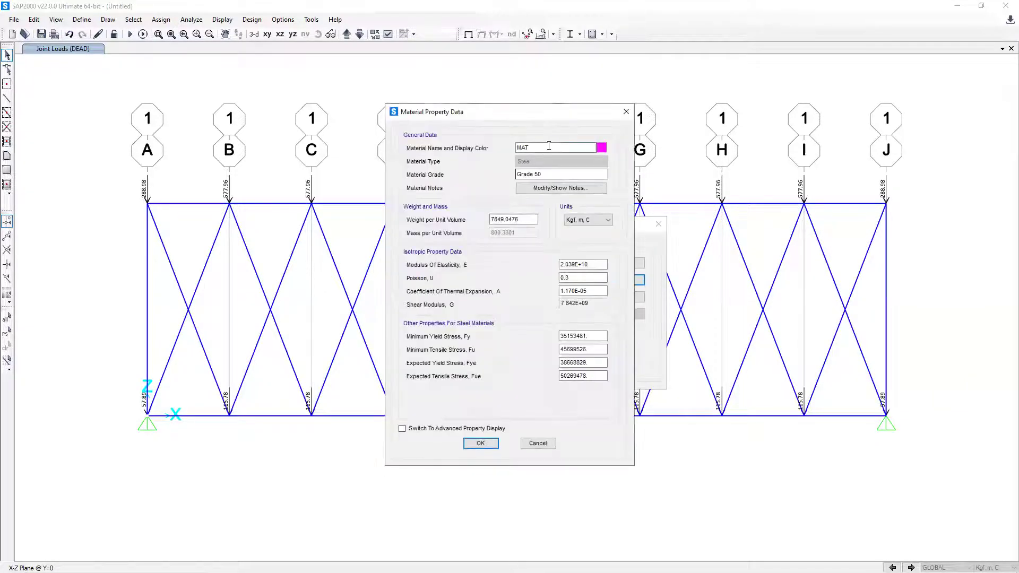
{"action": "left_click_drag", "start_coordinate": [552, 148], "coordinate": [498, 150]}
{"action": "type", "text": "IWF"}
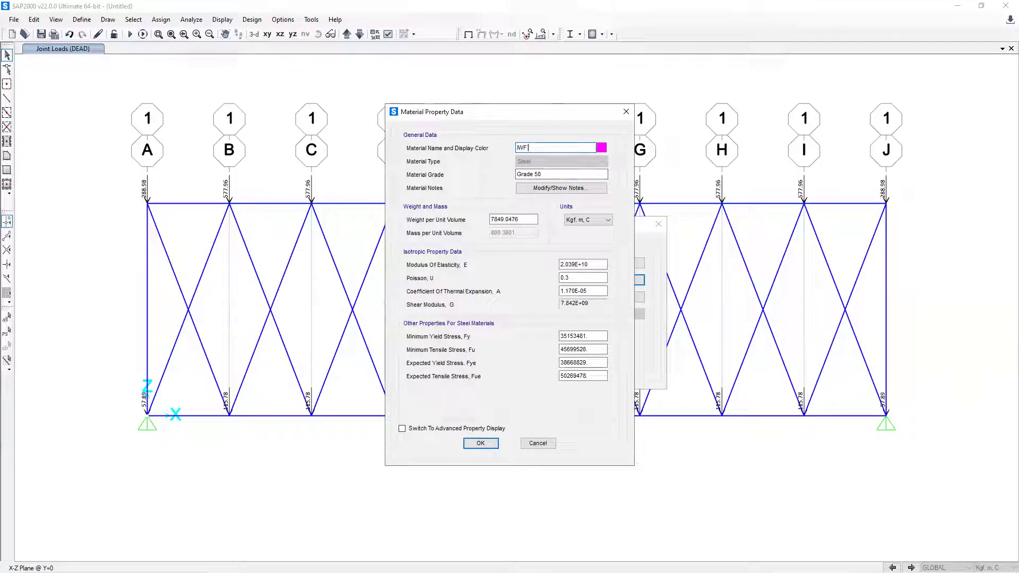
{"action": "type", "text": " 44.1"}
{"action": "left_click_drag", "start_coordinate": [535, 220], "coordinate": [487, 224]}
{"action": "type", "text": "44"}
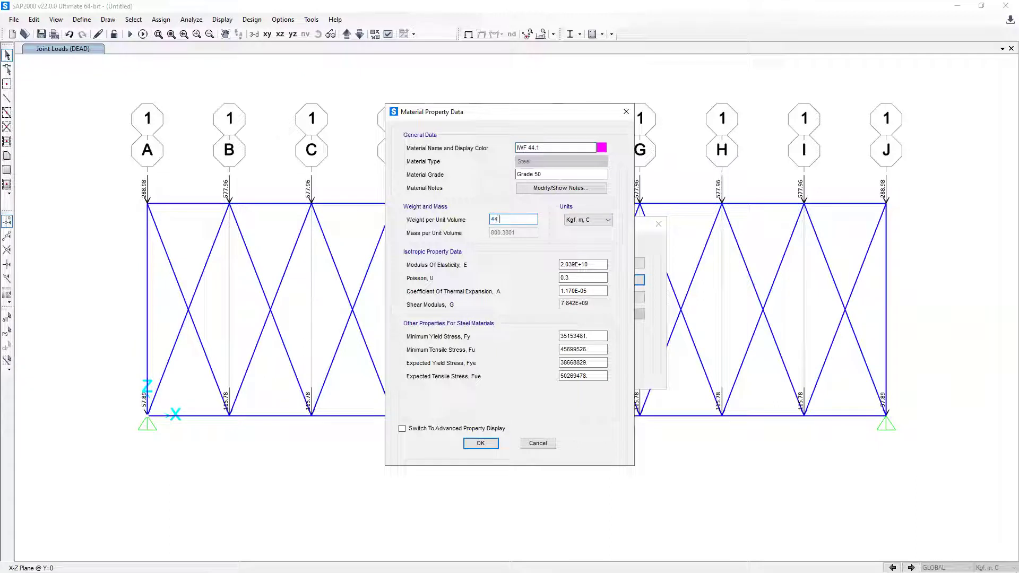
{"action": "type", "text": ".1"}
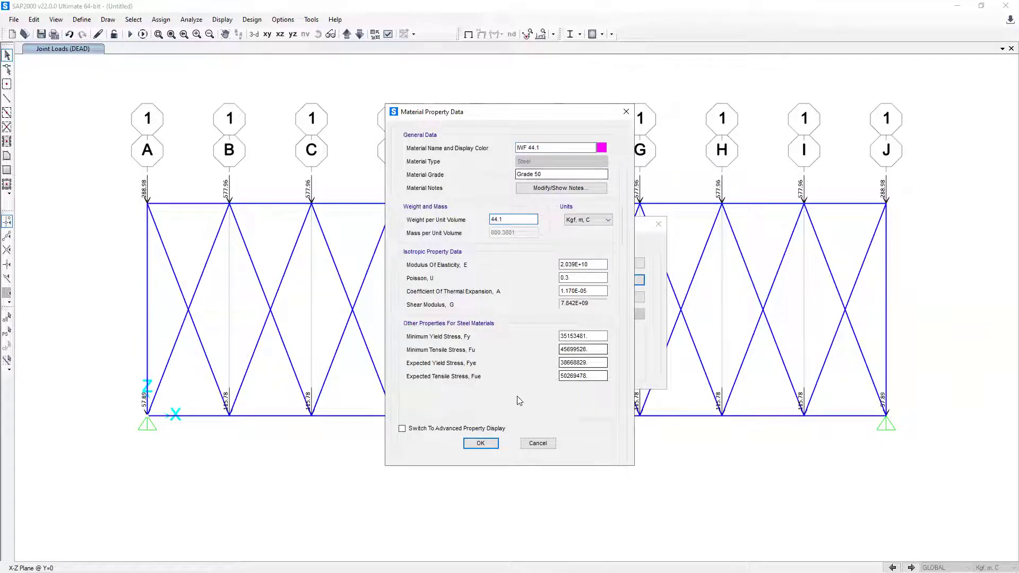
{"action": "left_click", "coordinate": [480, 443]}
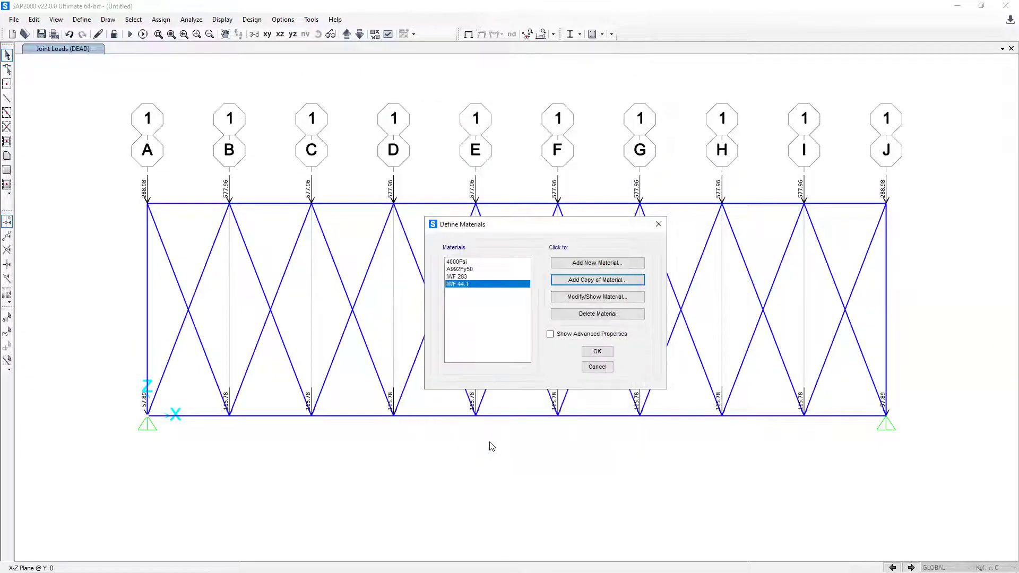
{"action": "left_click", "coordinate": [596, 297]}
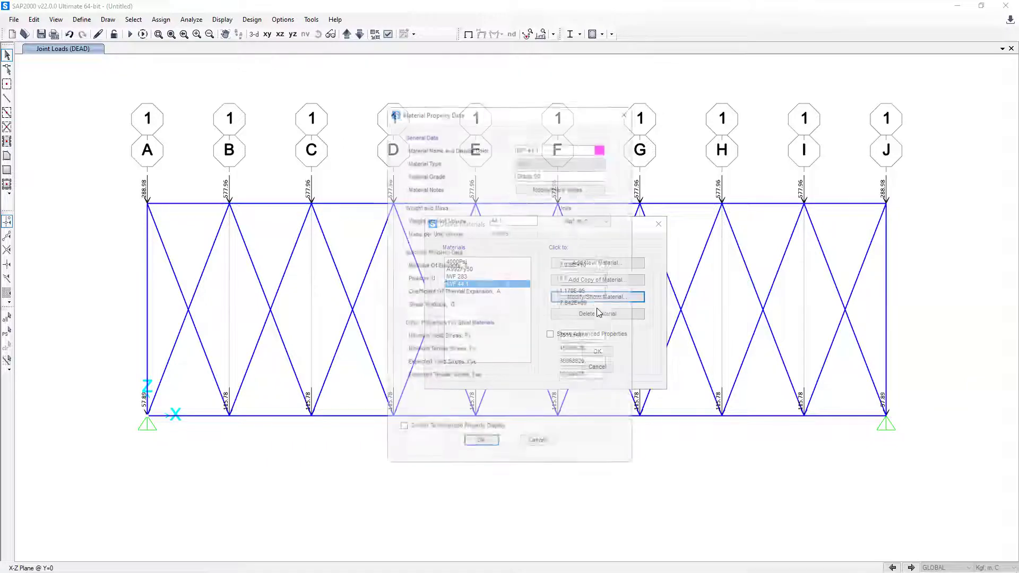
{"action": "left_click", "coordinate": [617, 118]}
Step: Add a copy of A992Fy50 named L 80.80.8 with a weight per unit volume of 9.66 and accept the material definitions
{"action": "left_click", "coordinate": [501, 269]}
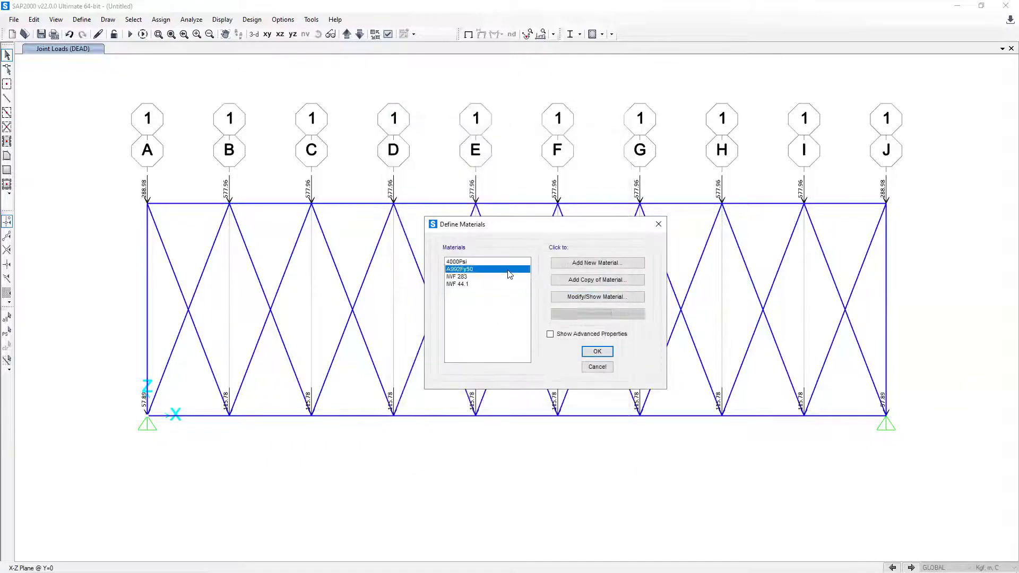
{"action": "left_click", "coordinate": [559, 278]}
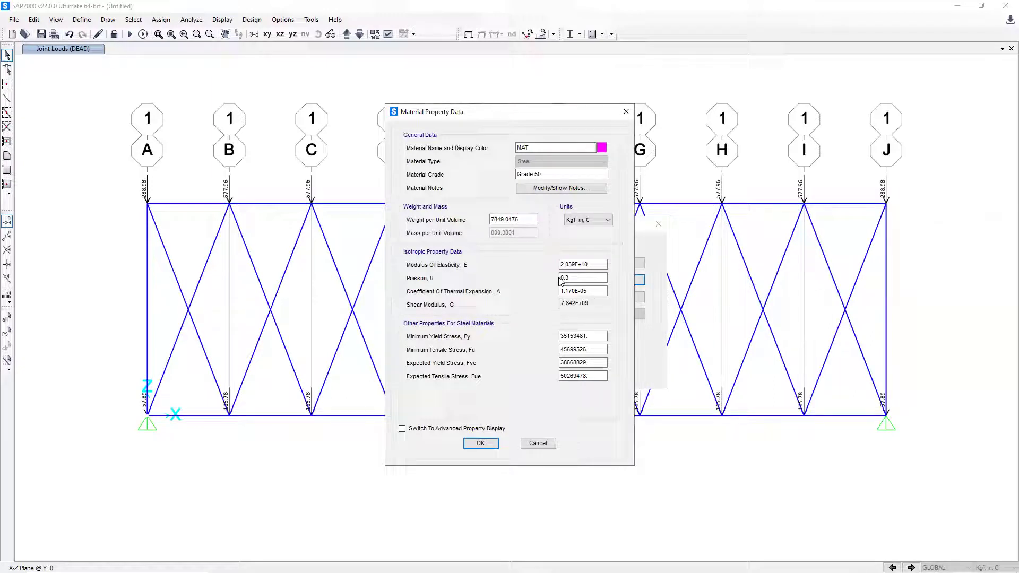
{"action": "double_click", "coordinate": [525, 148]}
{"action": "type", "text": "L"}
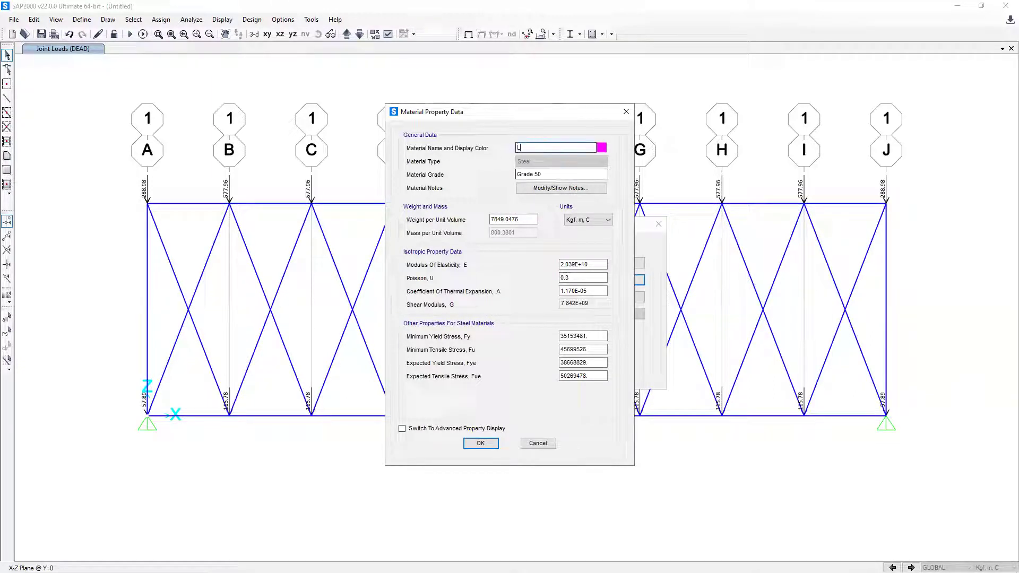
{"action": "type", "text": " 80.80.8"}
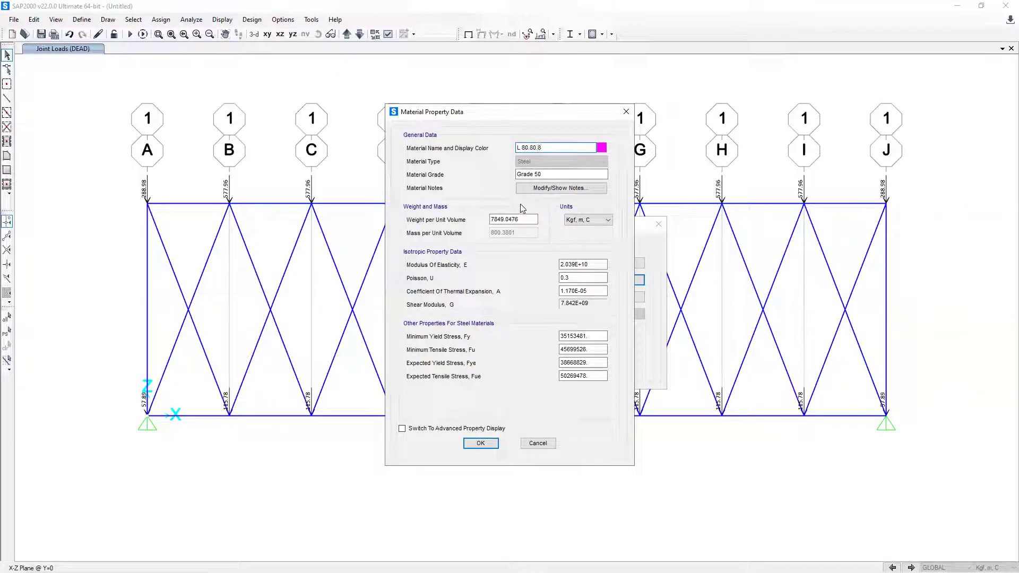
{"action": "double_click", "coordinate": [517, 219]}
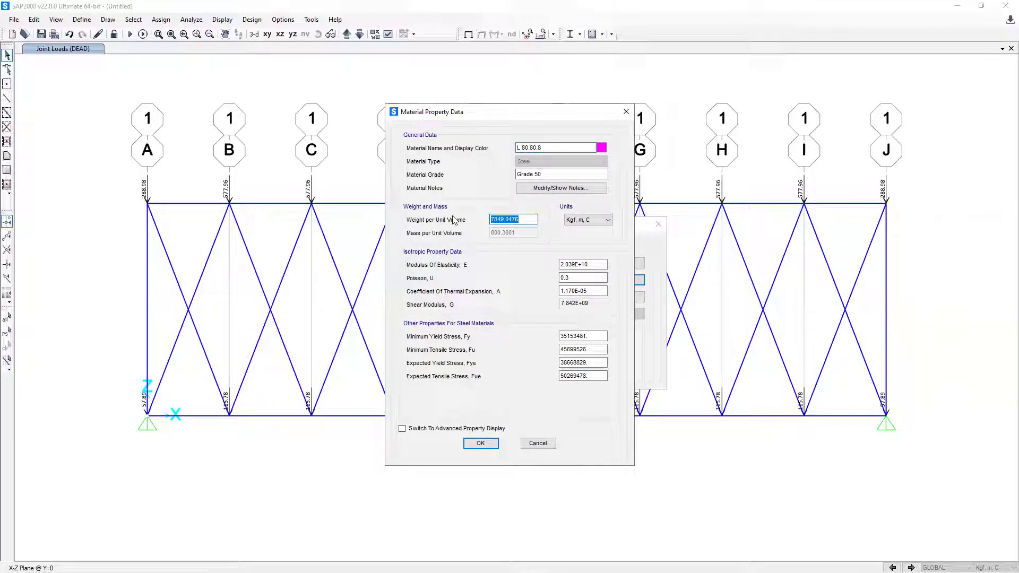
{"action": "type", "text": "9.66"}
{"action": "left_click", "coordinate": [481, 444]}
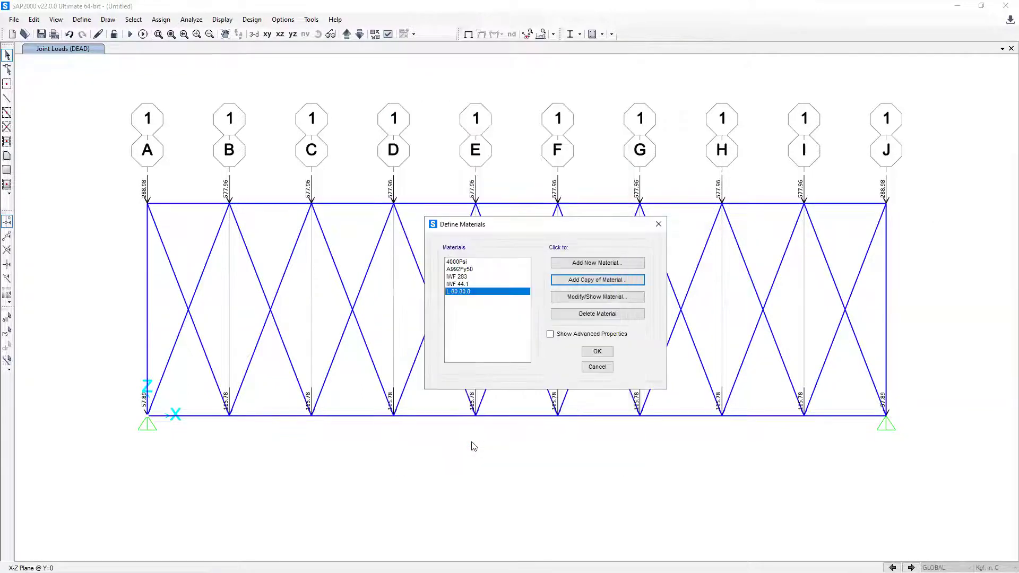
{"action": "left_click", "coordinate": [595, 352]}
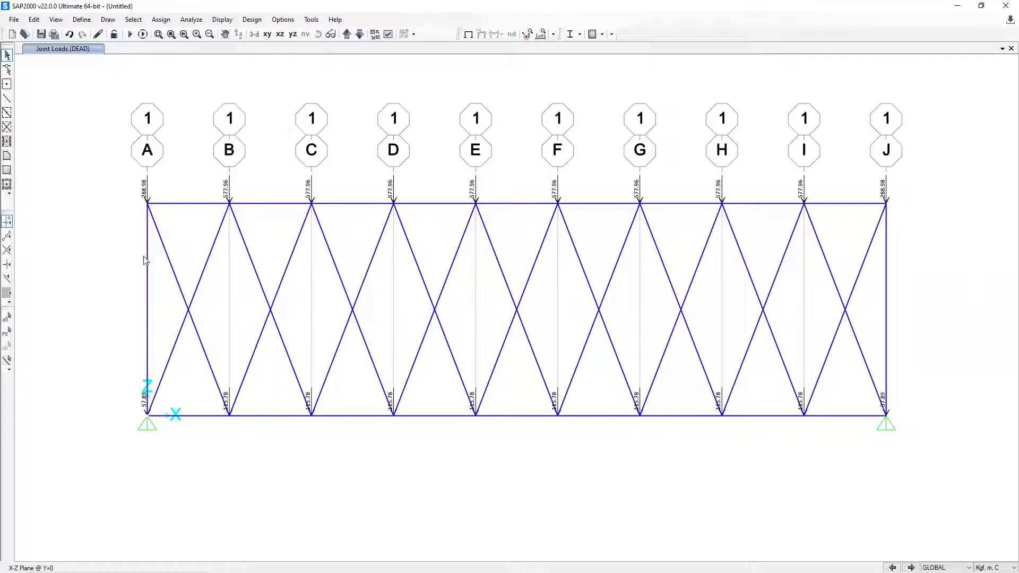
Step: Create a copy of the FSEC1 wide flange frame section and name it IWF 283
{"action": "left_click", "coordinate": [82, 20]}
{"action": "mouse_move", "coordinate": [105, 53]}
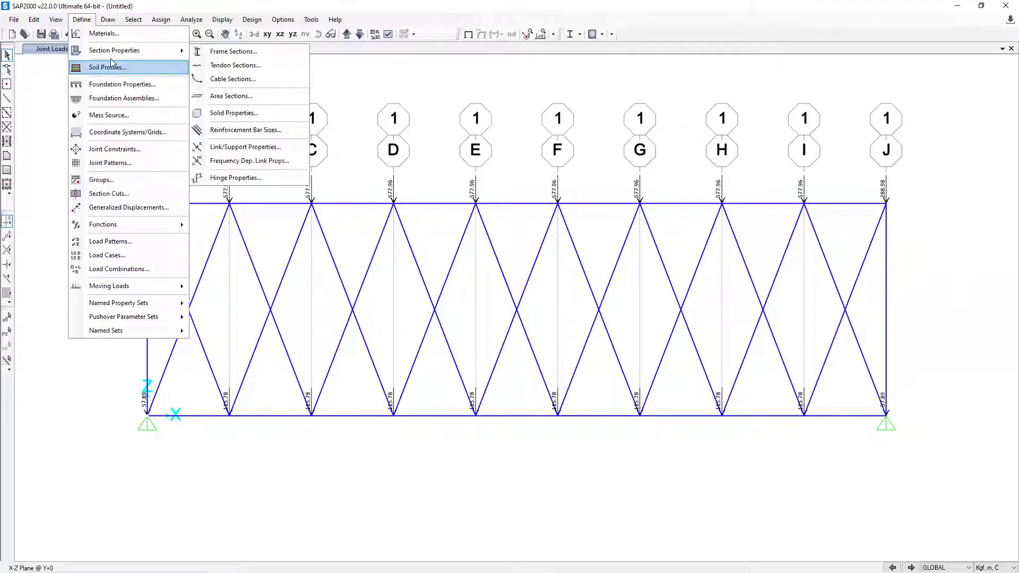
{"action": "left_click", "coordinate": [212, 52]}
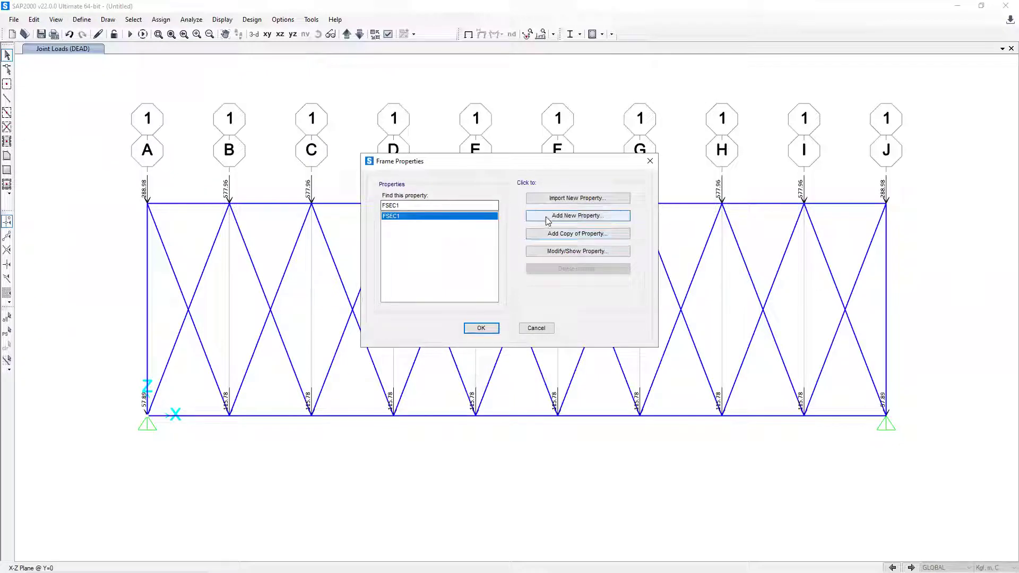
{"action": "left_click", "coordinate": [562, 235]}
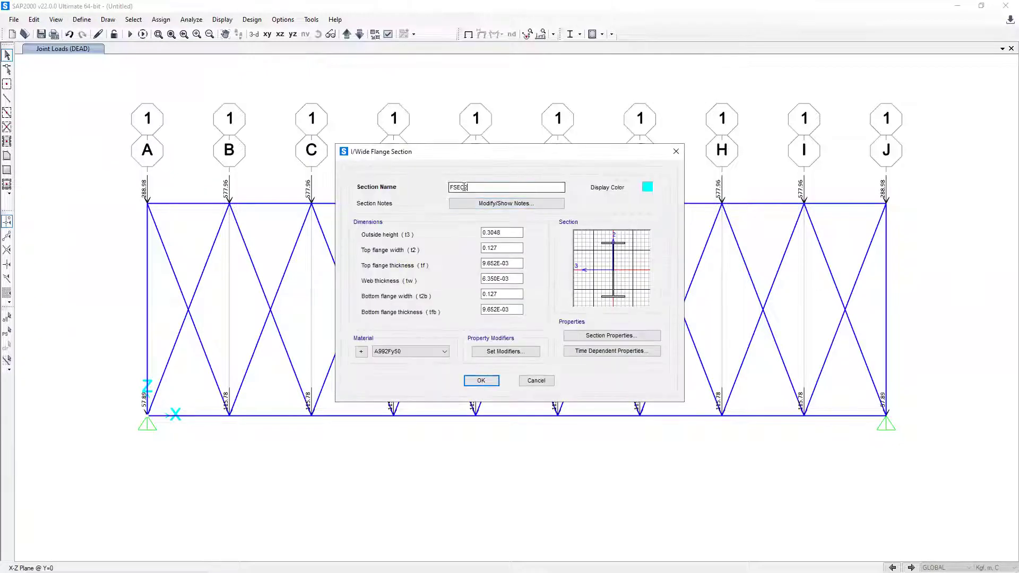
{"action": "type", "text": "IW"}
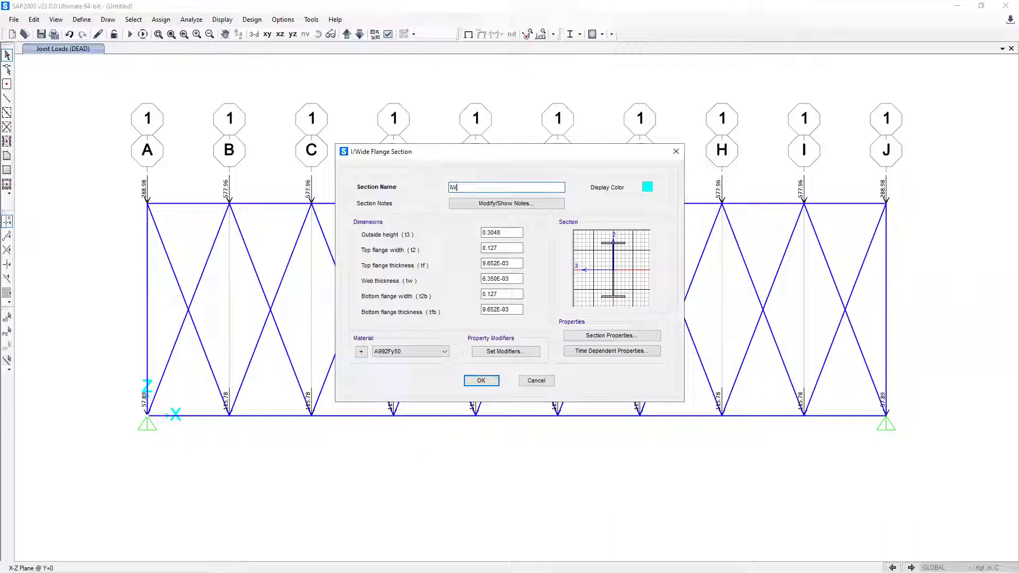
{"action": "type", "text": "fl"}
{"action": "type", "text": "283"}
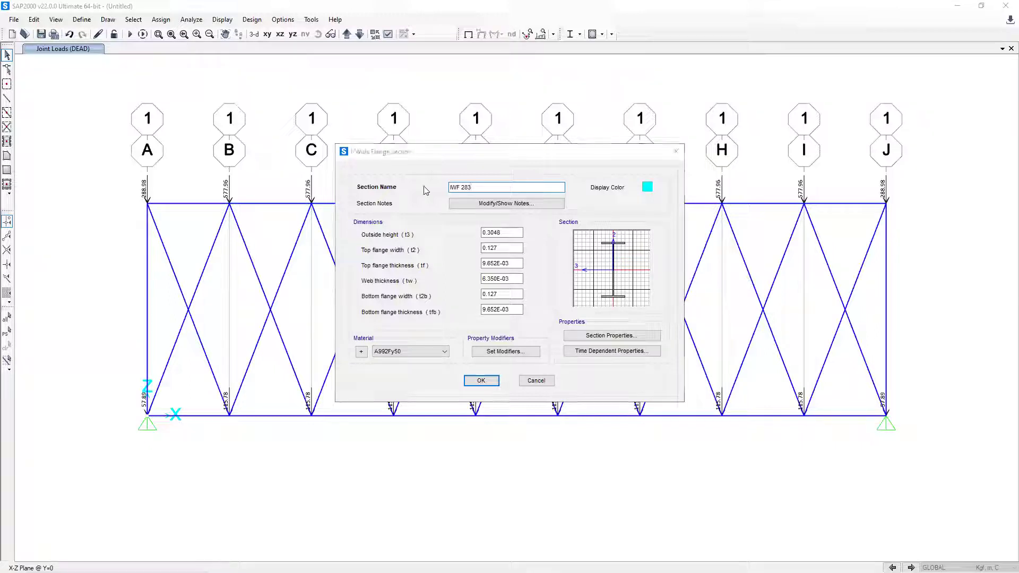
Step: Set the IWF 283 section's outside height to 0.428, top flange width to 0.407, top flange thickness to 0.035 and web thickness to 0.02
{"action": "double_click", "coordinate": [484, 233]}
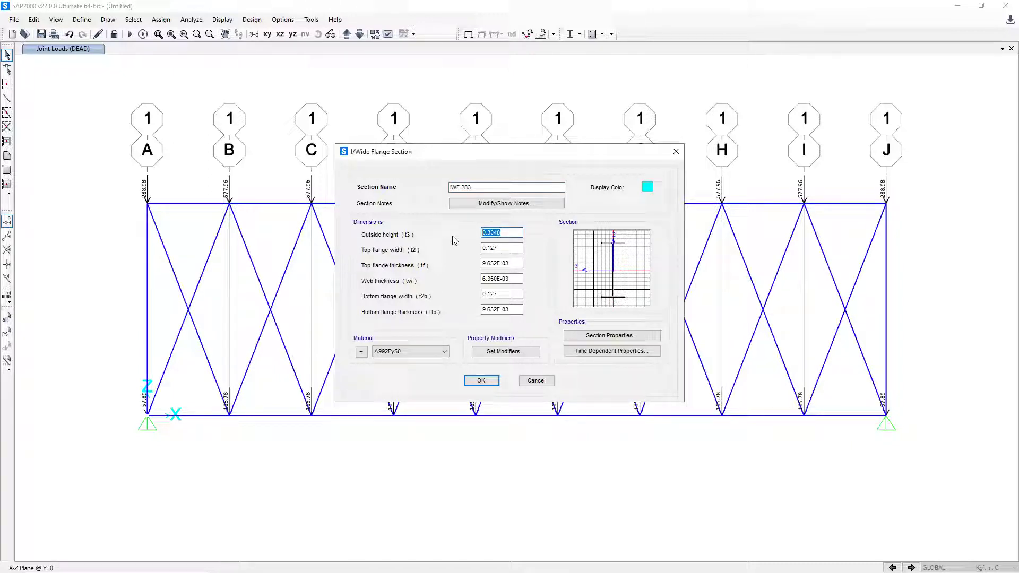
{"action": "type", "text": "0.428"}
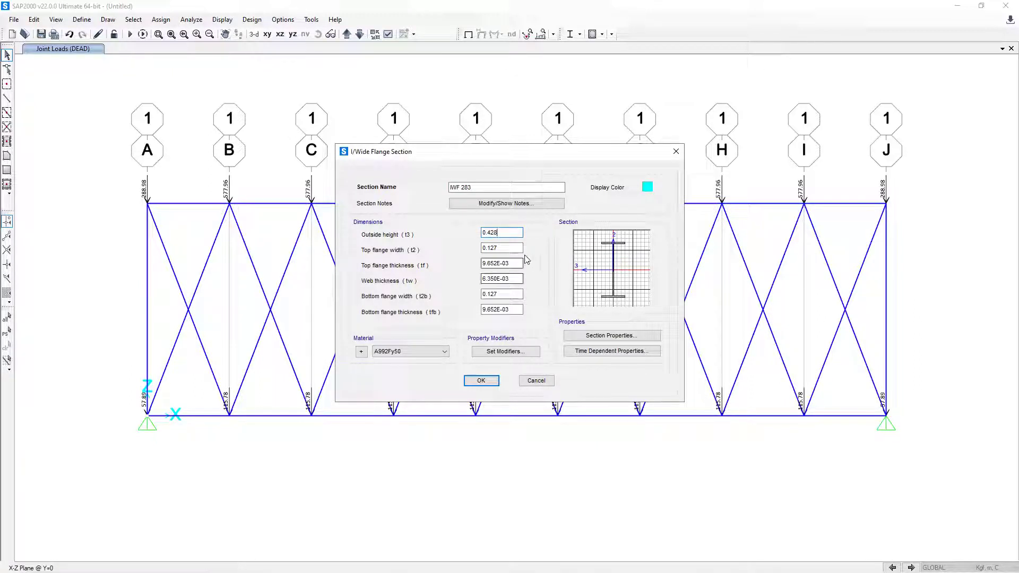
{"action": "key", "text": "Tab"}
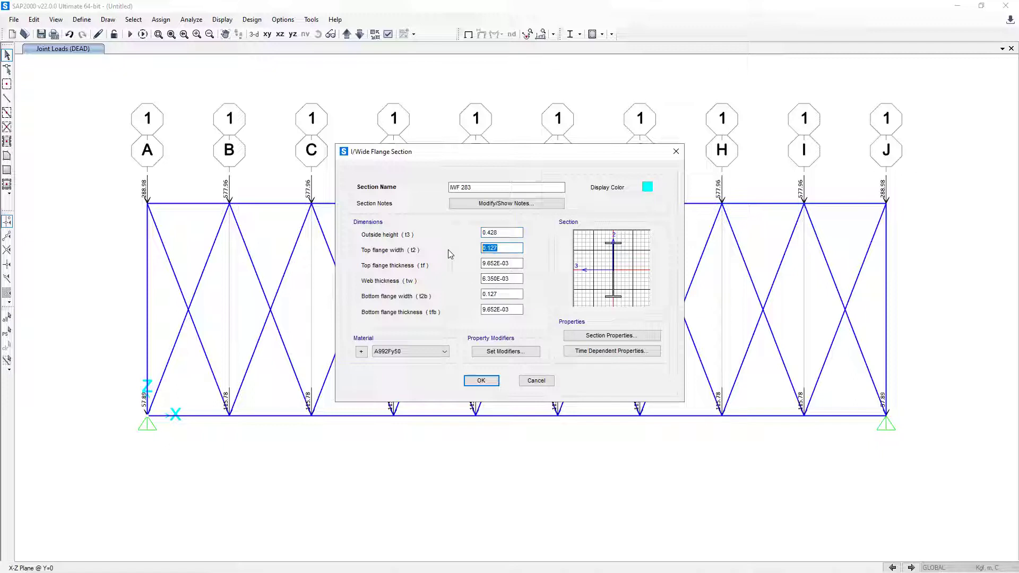
{"action": "type", "text": "0.407"}
{"action": "key", "text": "Tab"}
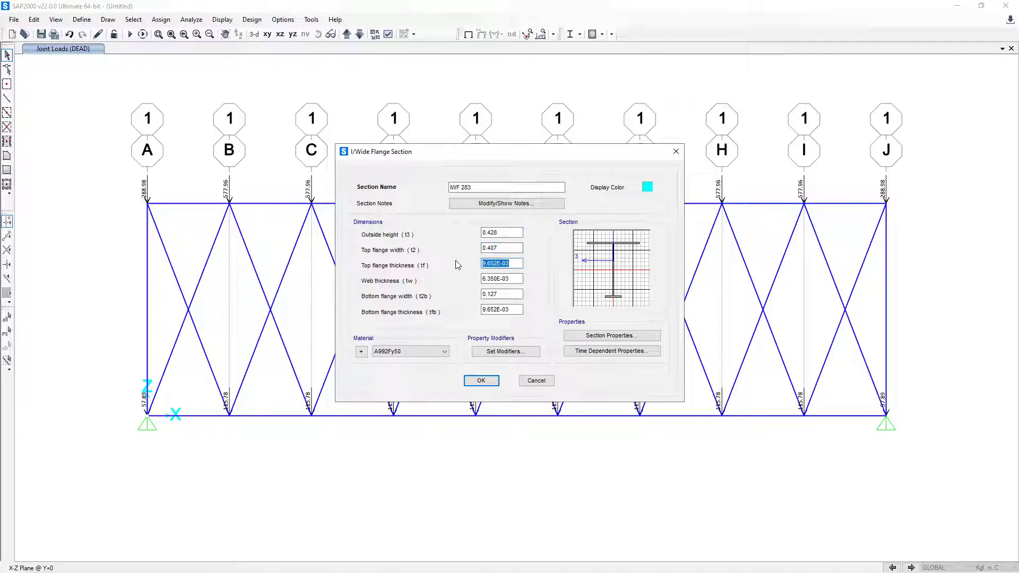
{"action": "type", "text": "0.035"}
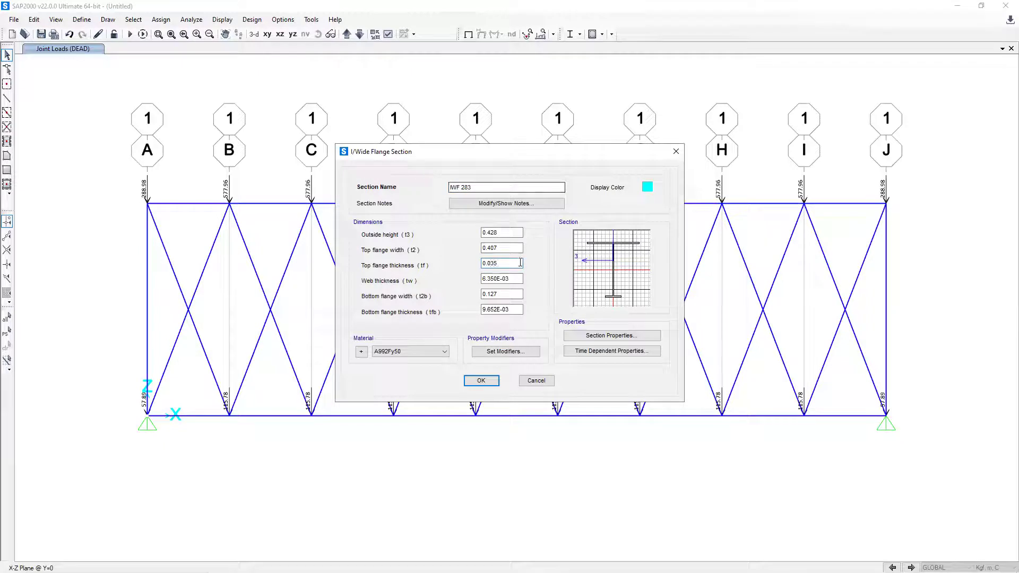
{"action": "key", "text": "Tab"}
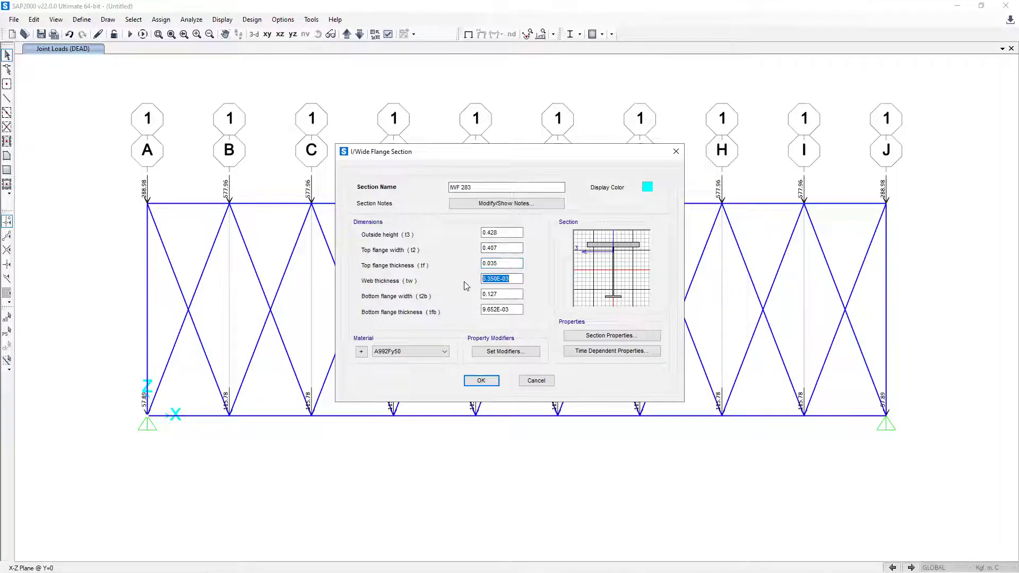
{"action": "type", "text": "0.02"}
{"action": "key", "text": "Tab"}
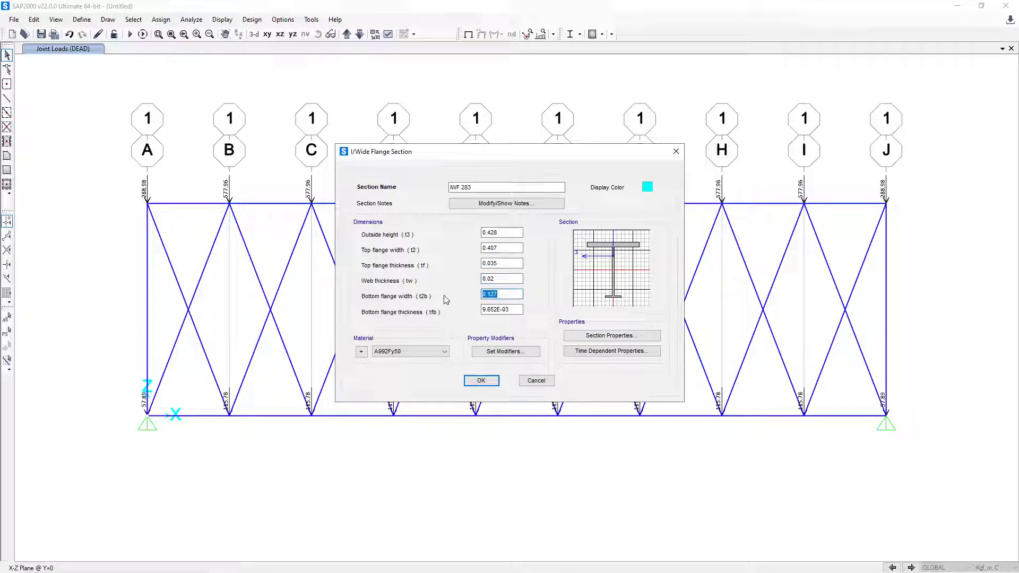
Step: Set the IWF 283 section's bottom flange width to 0.407 and thickness to 0.035, and assign it the IWF 283 material
{"action": "type", "text": "0.407"}
{"action": "key", "text": "Tab"}
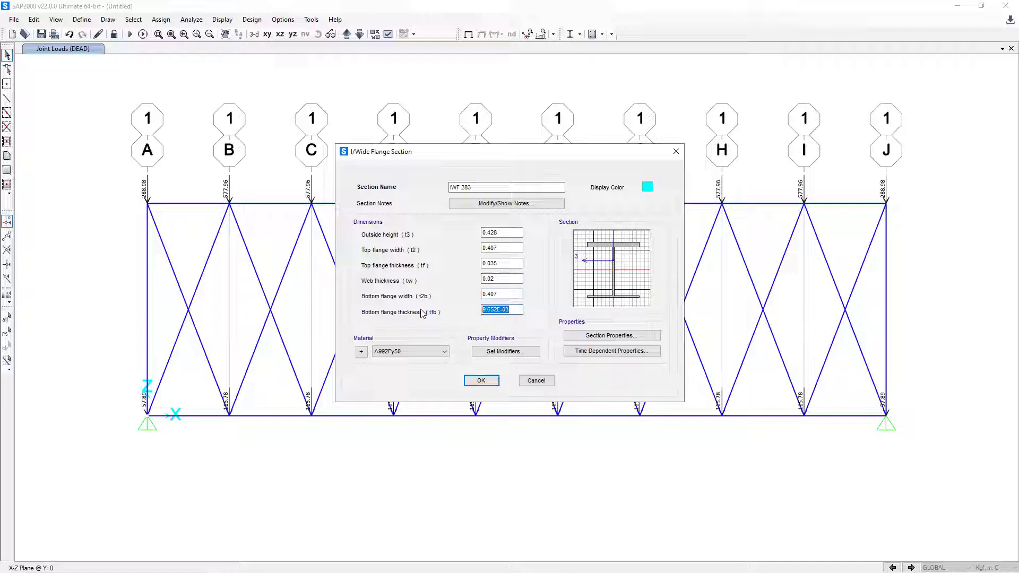
{"action": "type", "text": "0.035"}
{"action": "left_click", "coordinate": [417, 356]}
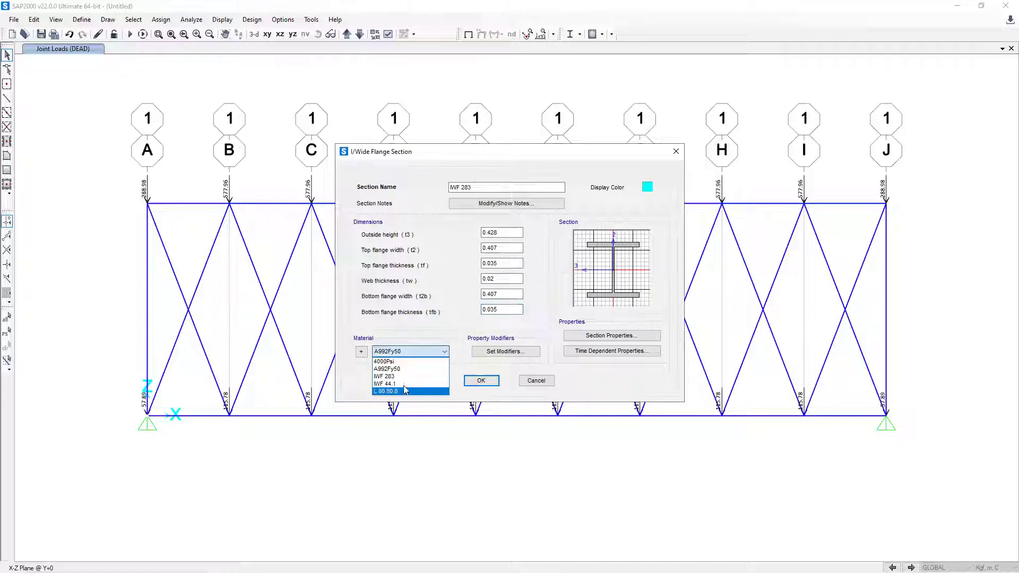
{"action": "left_click", "coordinate": [403, 372]}
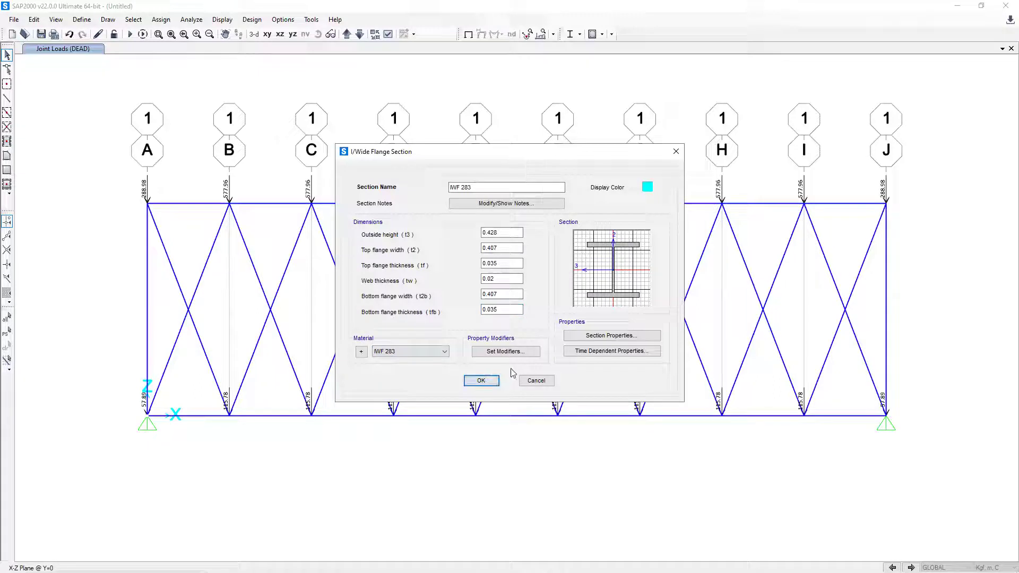
{"action": "left_click", "coordinate": [481, 381]}
Step: Create another copy of the FSEC1 frame section and name it IWF 44.1
{"action": "left_click", "coordinate": [470, 216]}
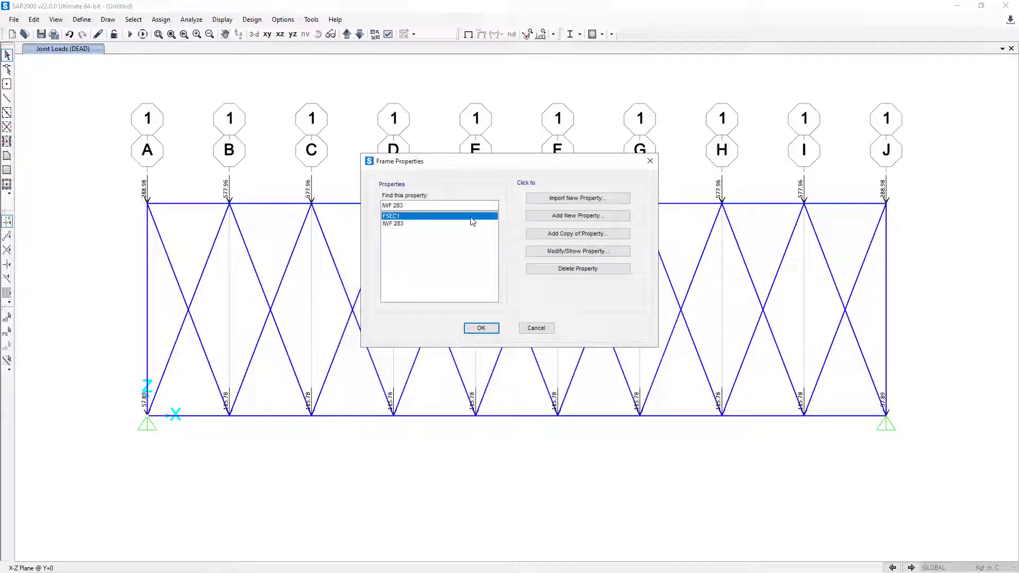
{"action": "left_click", "coordinate": [566, 234]}
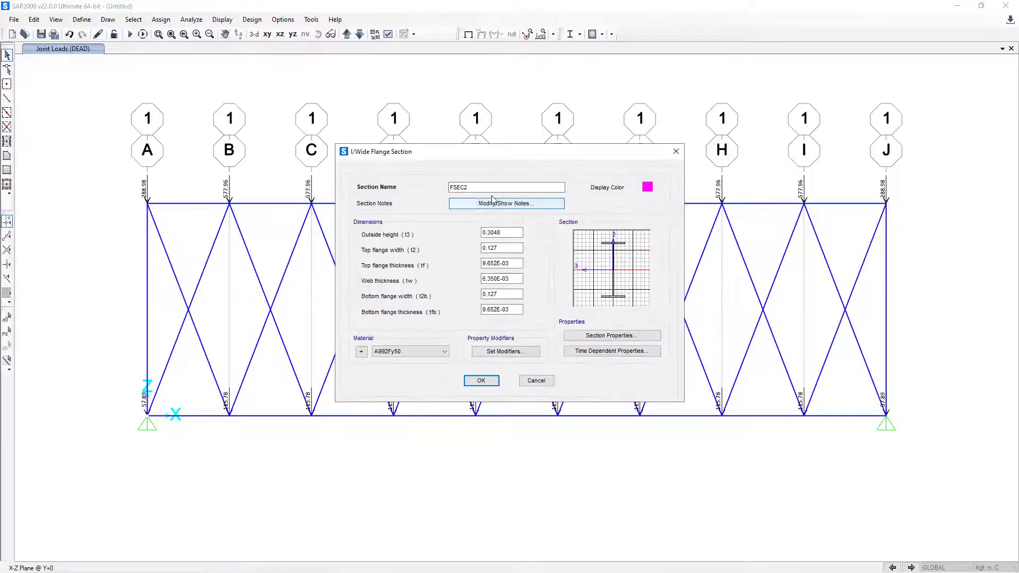
{"action": "type", "text": "IWF"}
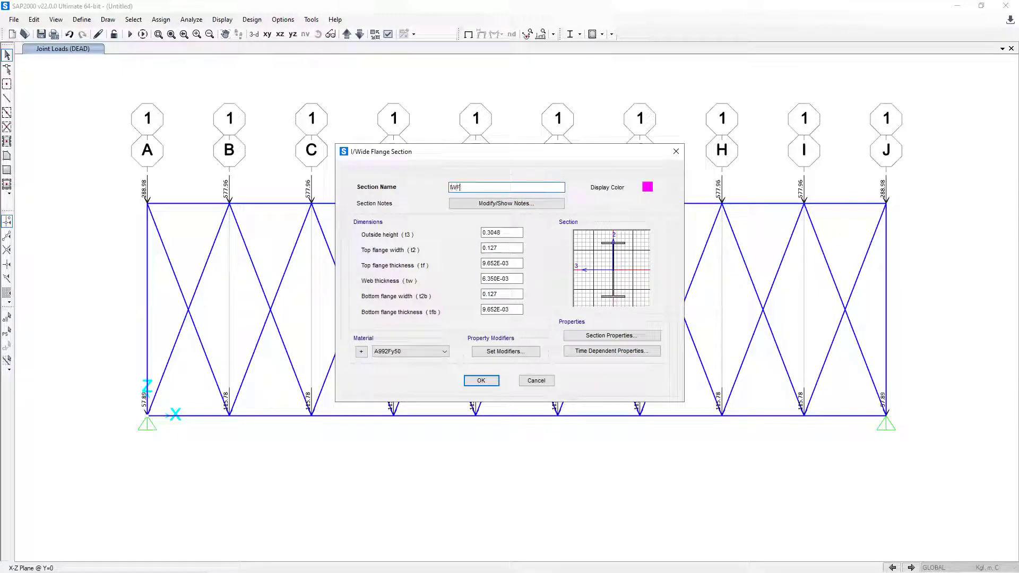
{"action": "type", "text": " 44.1"}
Step: Set the IWF 44.1 section's outside height to 0.25, top flange width to 0.175, top flange thickness to 0.011 and web thickness to 7.000E-03
{"action": "double_click", "coordinate": [502, 233]}
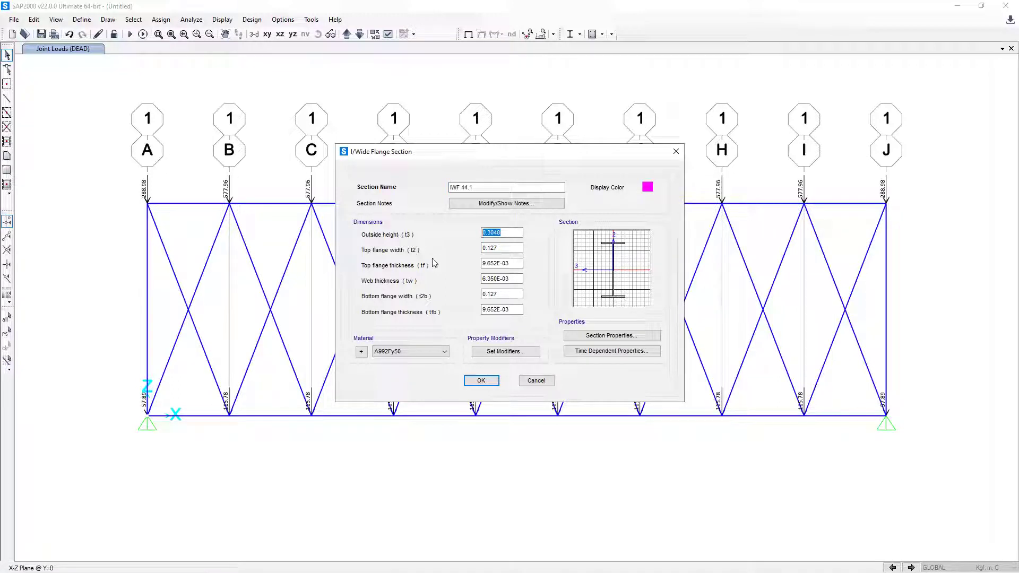
{"action": "type", "text": "0.25"}
{"action": "key", "text": "Tab"}
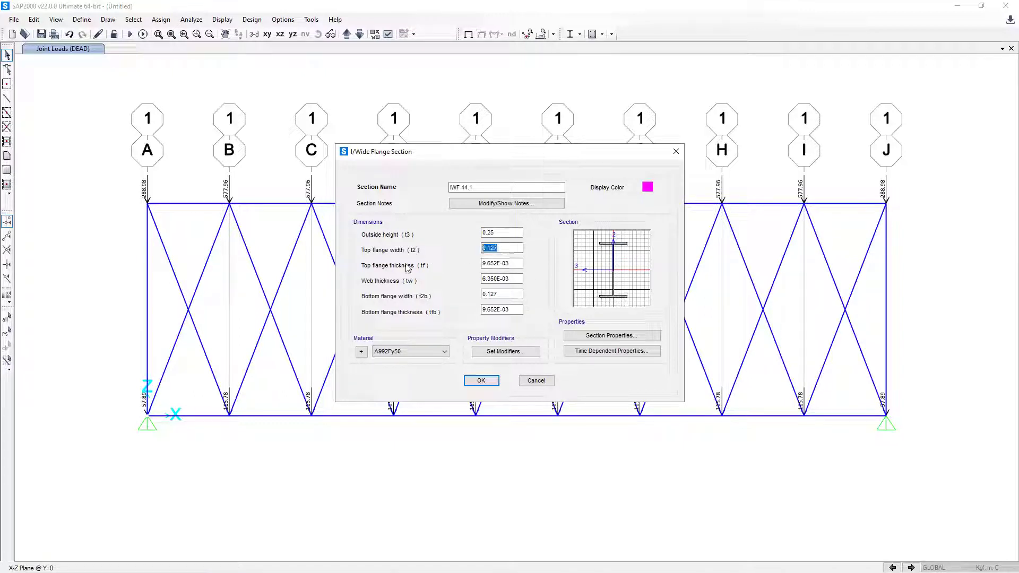
{"action": "type", "text": "0.17"}
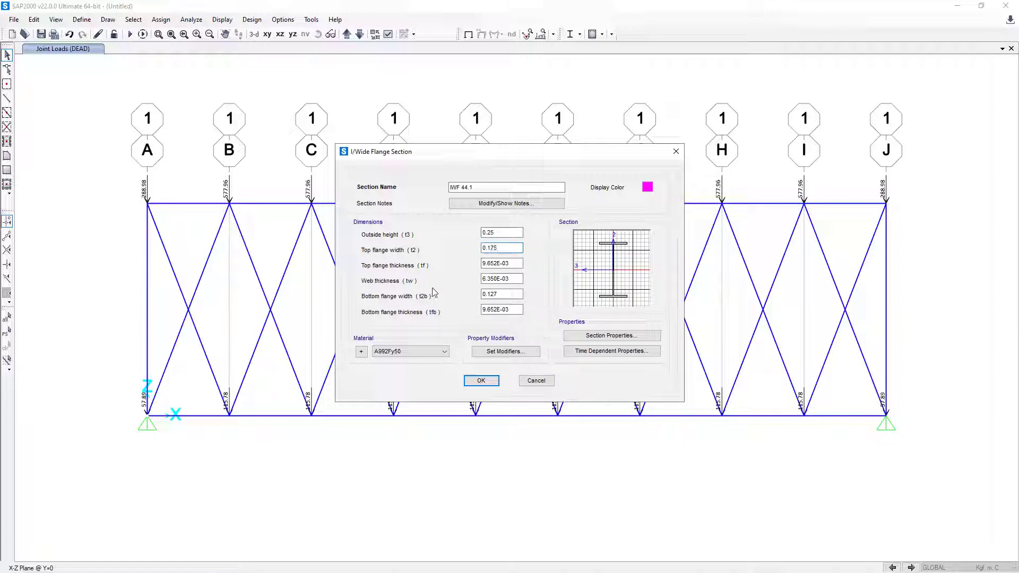
{"action": "key", "text": "Tab"}
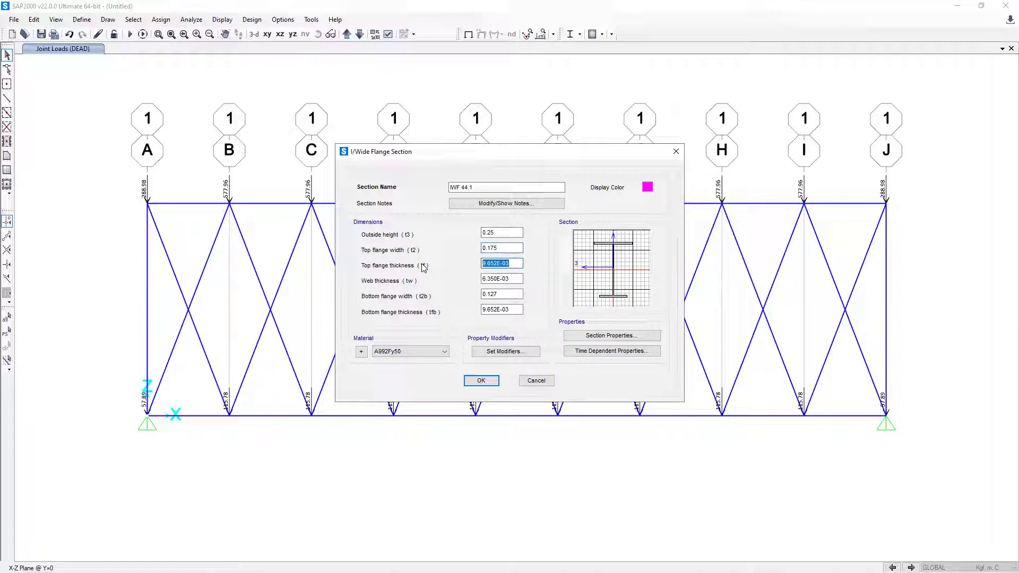
{"action": "type", "text": "0.011"}
{"action": "key", "text": "Tab"}
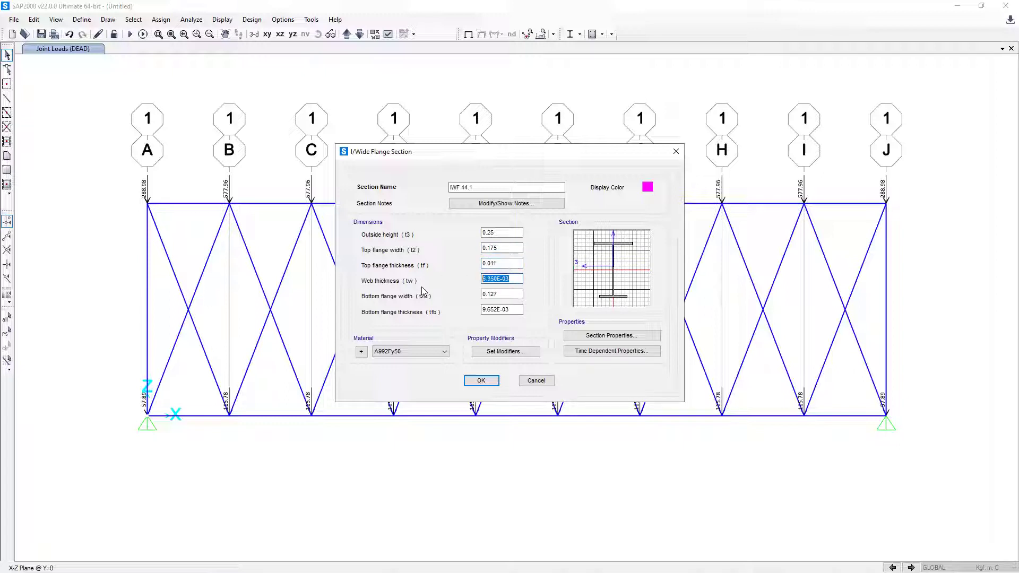
{"action": "type", "text": "7.00"}
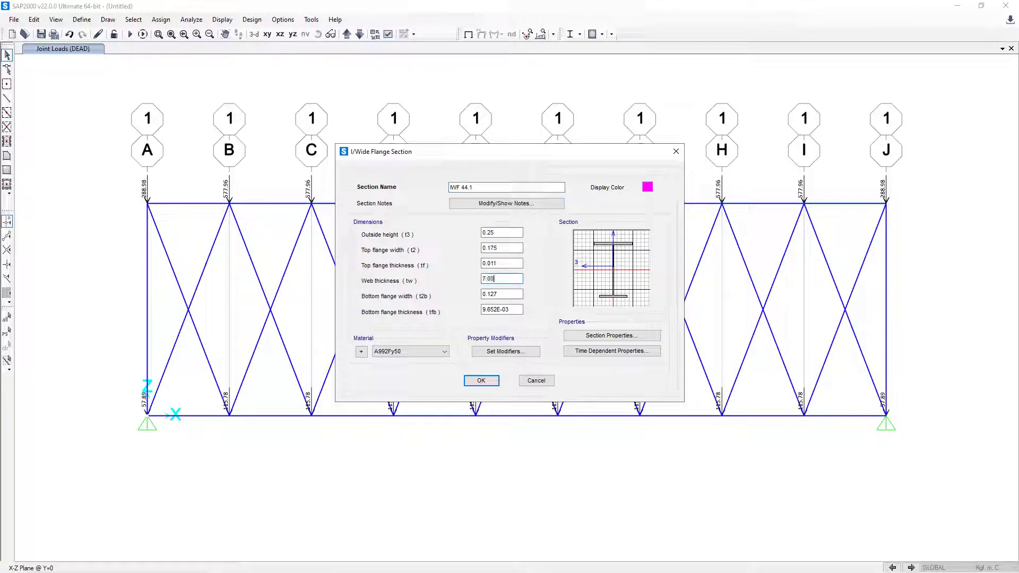
{"action": "type", "text": "E-03"}
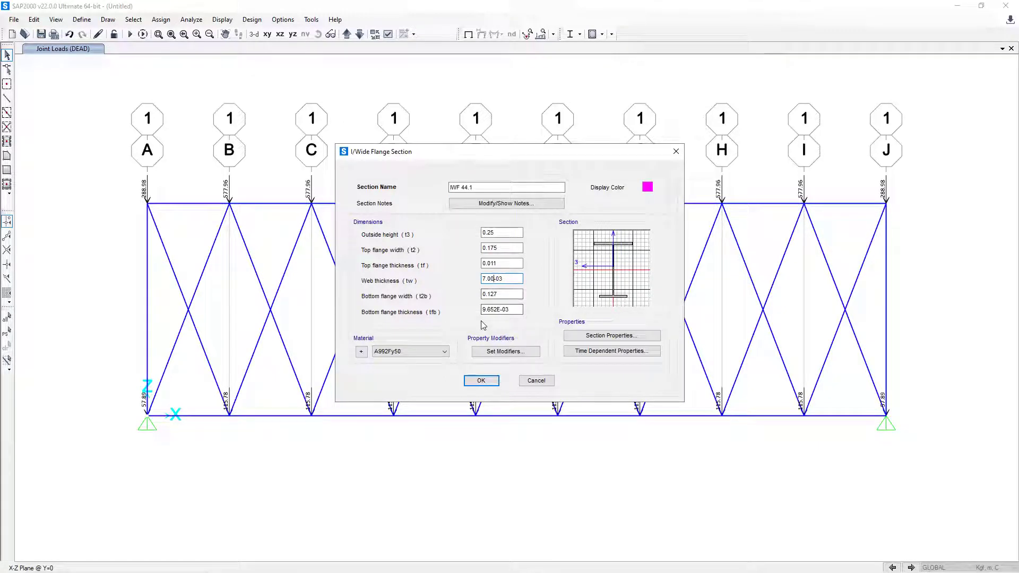
{"action": "type", "text": "0"}
{"action": "key", "text": "Tab"}
Step: Set the IWF 44.1 section's bottom flange width to 0.175 and thickness to 0.011, and assign it the IWF 44.1 material
{"action": "type", "text": "0."}
{"action": "key", "text": "Tab"}
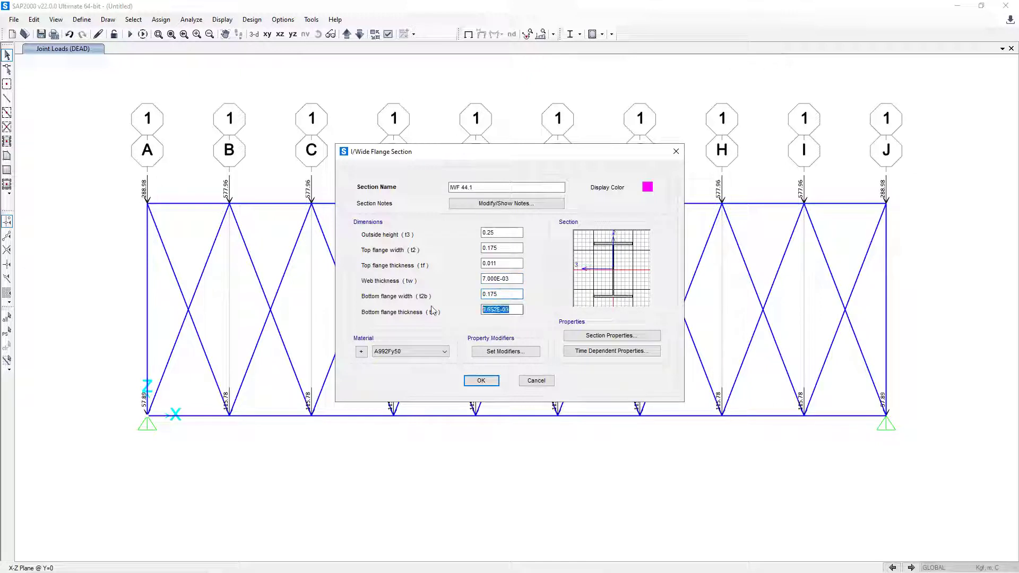
{"action": "type", "text": "0.011"}
{"action": "left_click", "coordinate": [417, 352]}
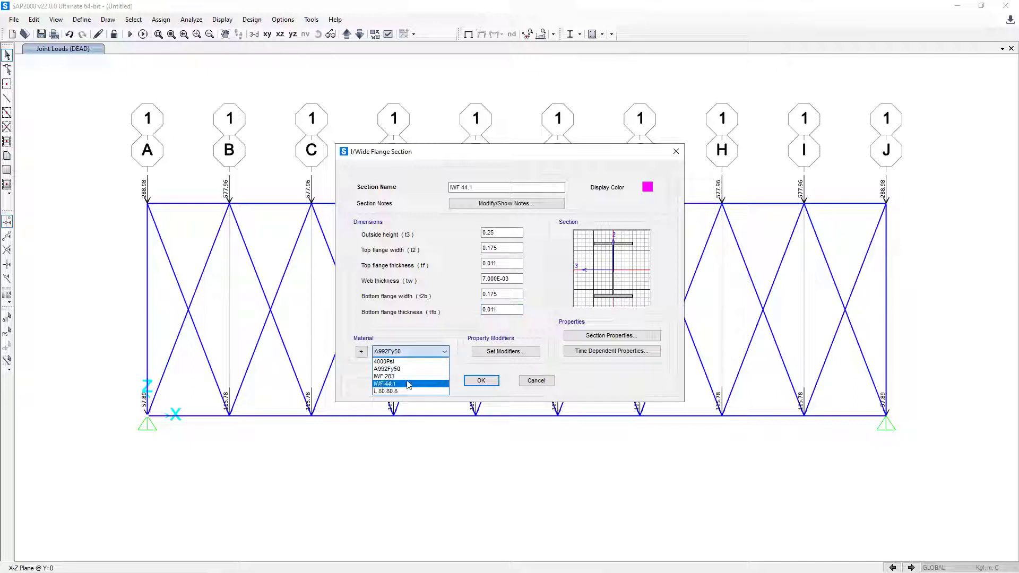
{"action": "left_click", "coordinate": [428, 394]}
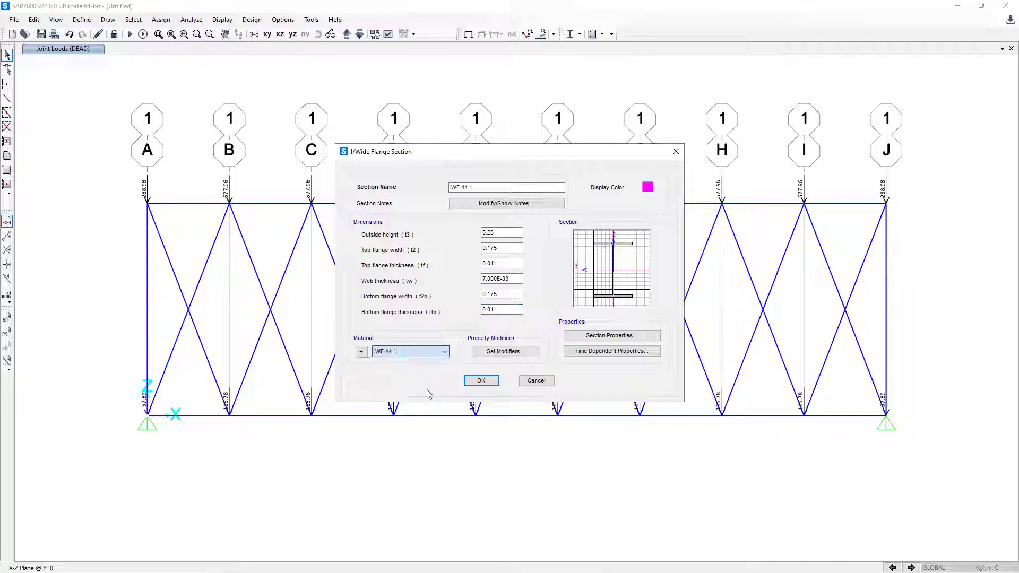
{"action": "left_click", "coordinate": [482, 383]}
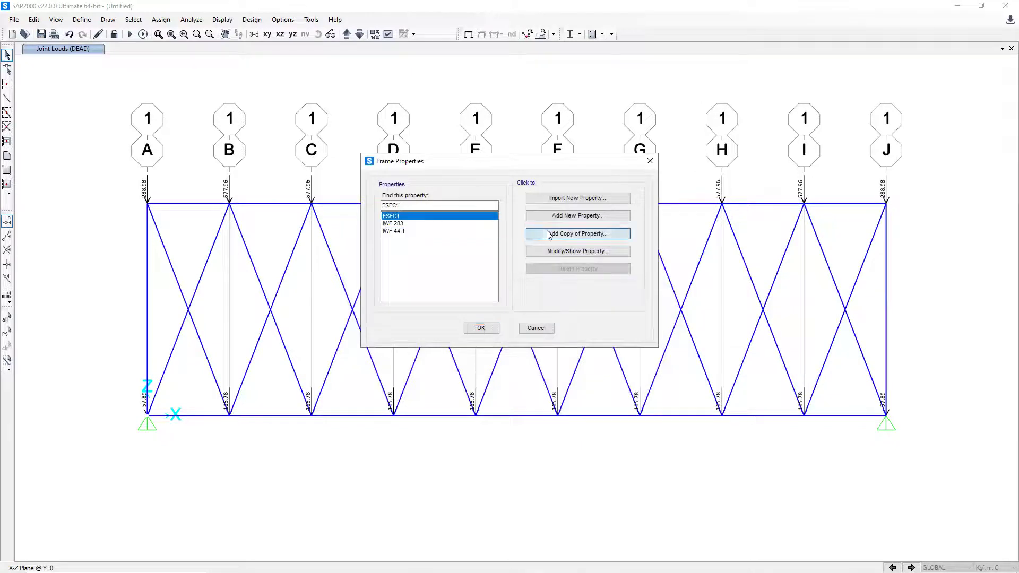
Step: Add a new steel angle frame section and name it L 80.80.8
{"action": "left_click", "coordinate": [529, 251]}
{"action": "key", "text": "Escape"}
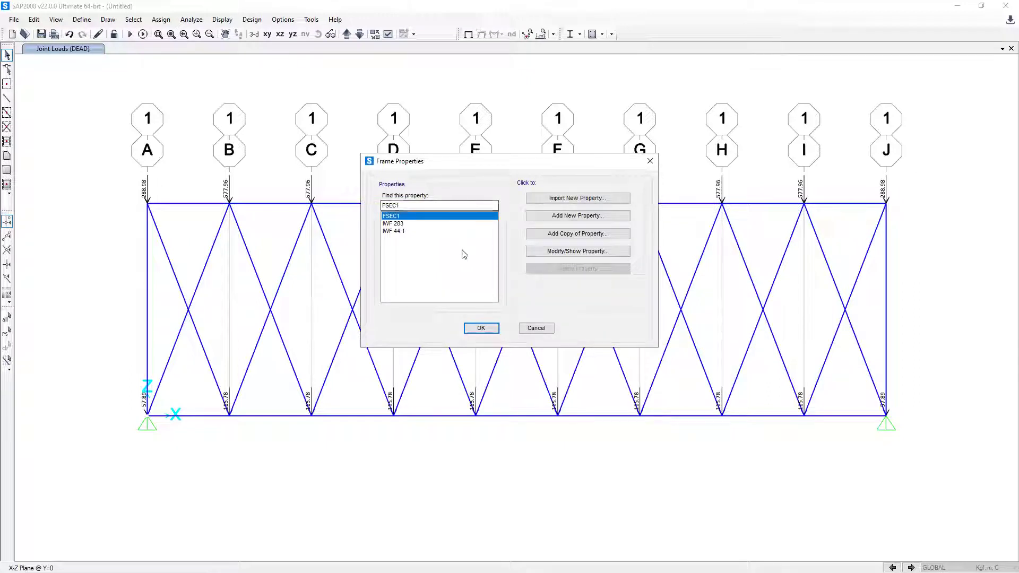
{"action": "left_click", "coordinate": [554, 218]}
{"action": "left_click", "coordinate": [616, 240]}
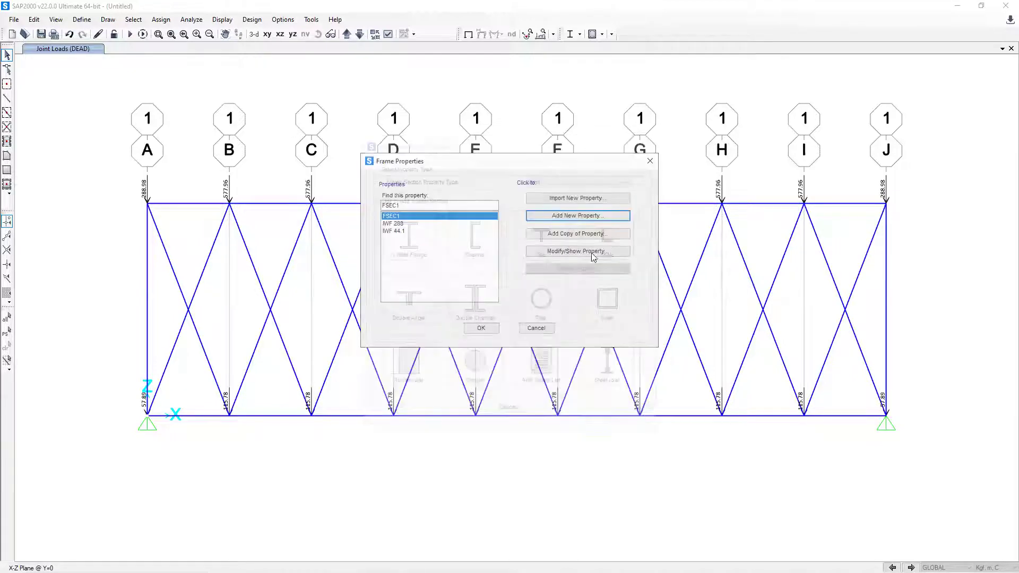
{"action": "double_click", "coordinate": [459, 187]}
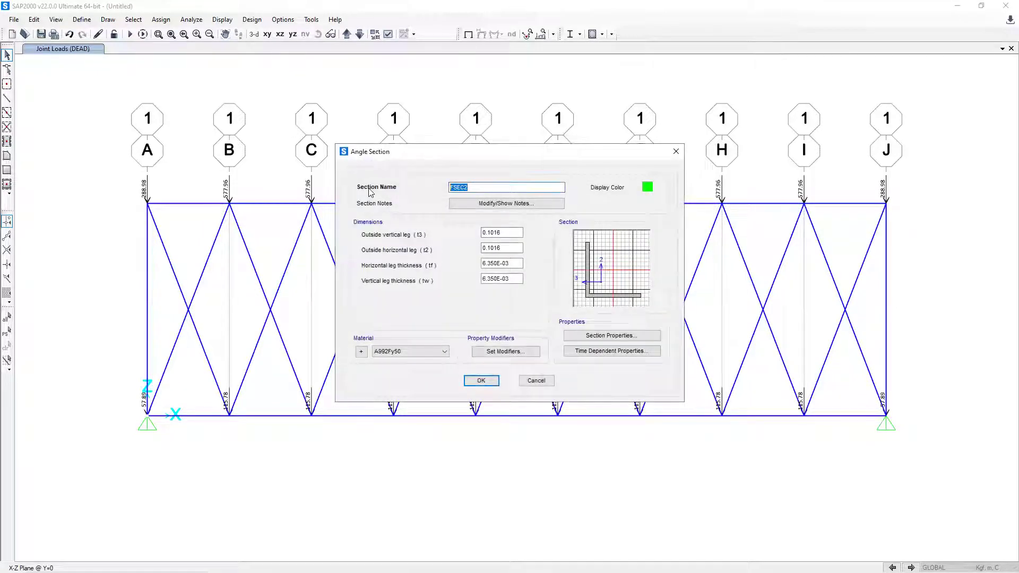
{"action": "type", "text": "L 80.80"}
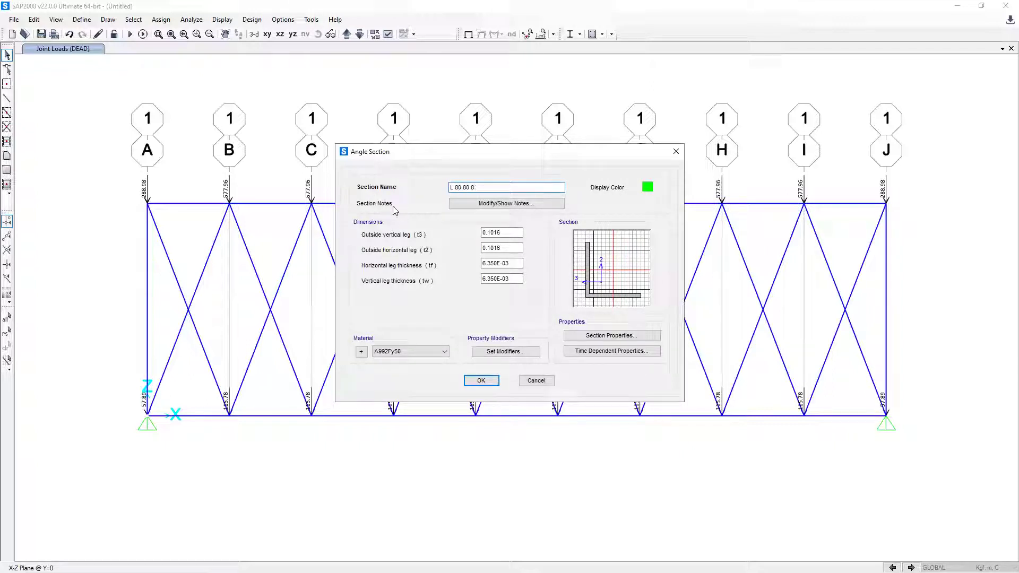
{"action": "key", "text": "Tab"}
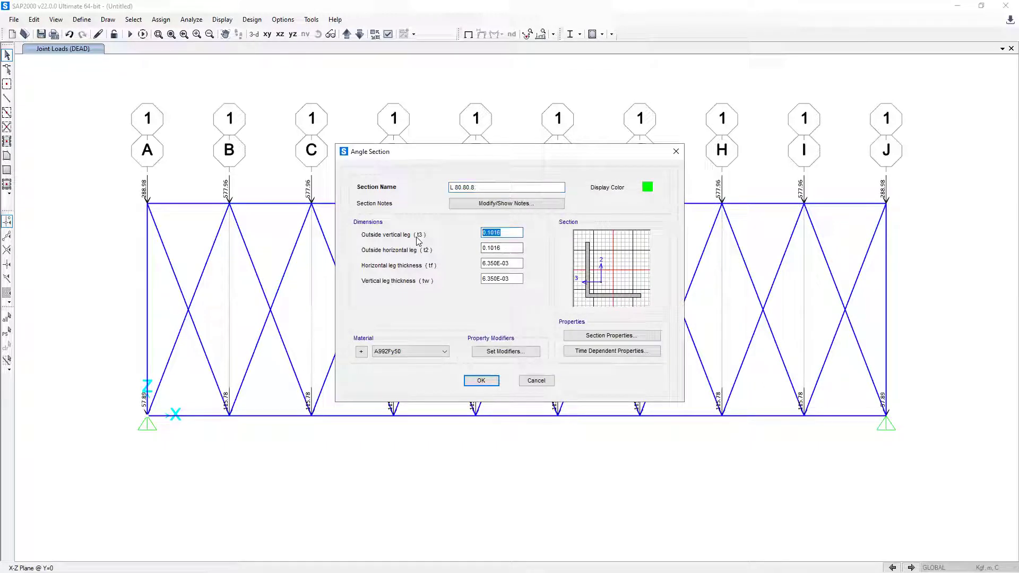
Step: Set both the outside vertical leg and the outside horizontal leg of the L 80.80.8 angle to 0.08
{"action": "type", "text": "0"}
{"action": "left_click_drag", "start_coordinate": [495, 234], "coordinate": [458, 234]}
{"action": "key", "text": "ctrl+c"}
{"action": "left_click", "coordinate": [501, 248]}
{"action": "double_click", "coordinate": [501, 247]}
{"action": "key", "text": "ctrl+v"}
{"action": "key", "text": "Tab"}
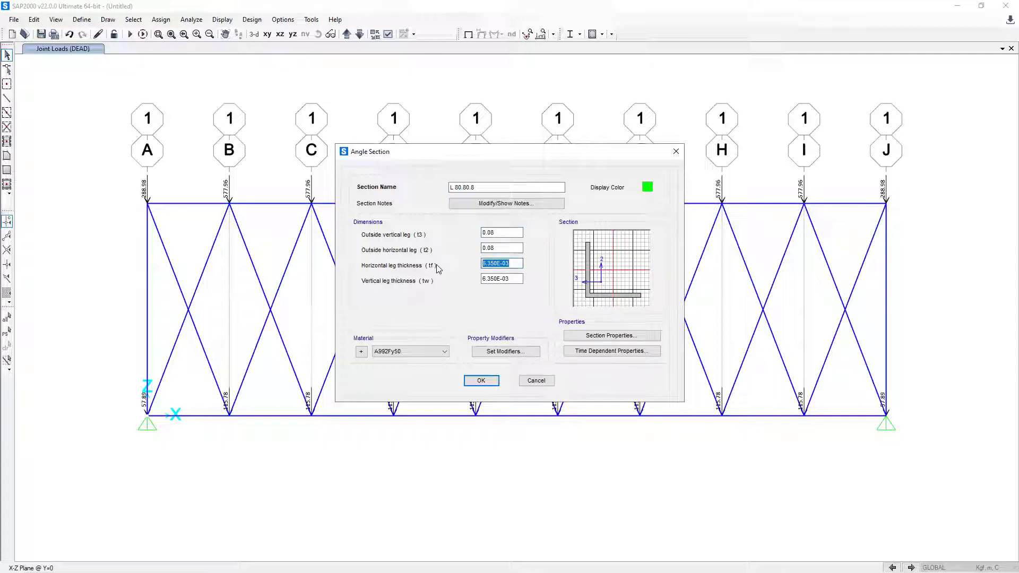
Step: Set the L 80.80.8 angle's horizontal and vertical leg thicknesses to 8.000E-03, and assign it the L 80.80.8 material
{"action": "type", "text": "8.000"}
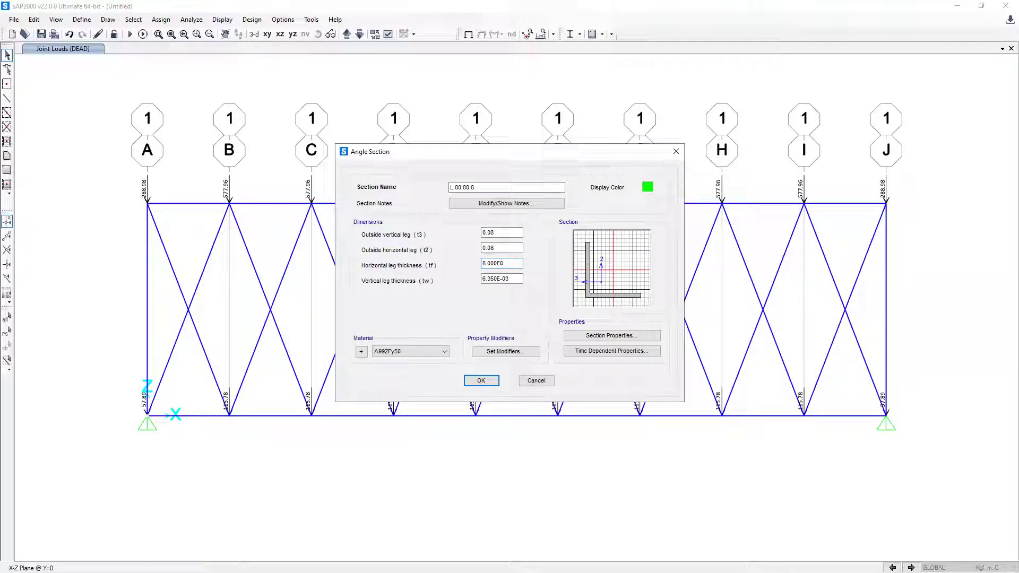
{"action": "type", "text": "E-03"}
{"action": "left_click_drag", "start_coordinate": [522, 263], "coordinate": [481, 280]}
{"action": "type", "text": "8.000E-03"}
{"action": "left_click", "coordinate": [403, 352]}
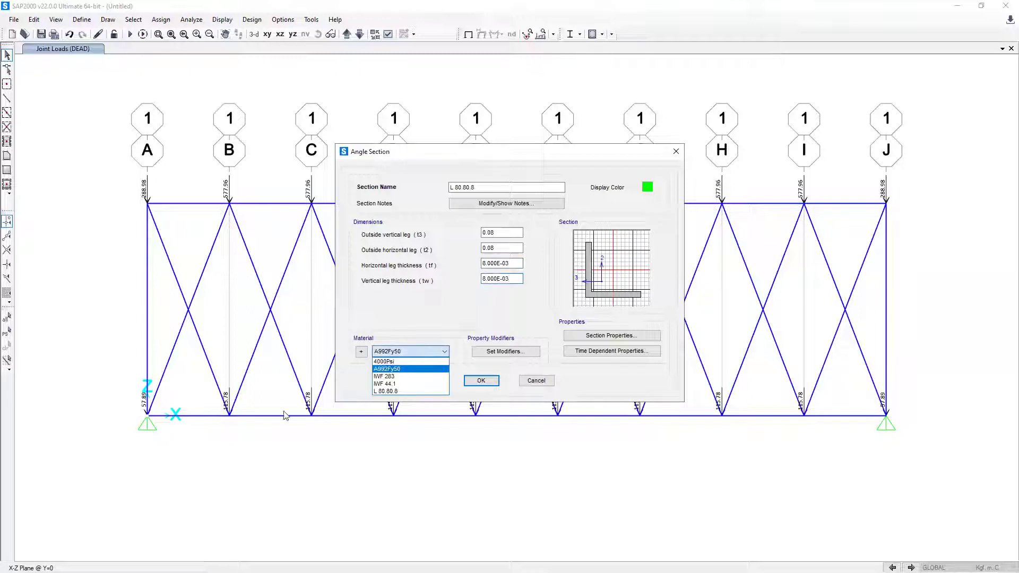
{"action": "left_click", "coordinate": [402, 391]}
{"action": "left_click", "coordinate": [482, 380]}
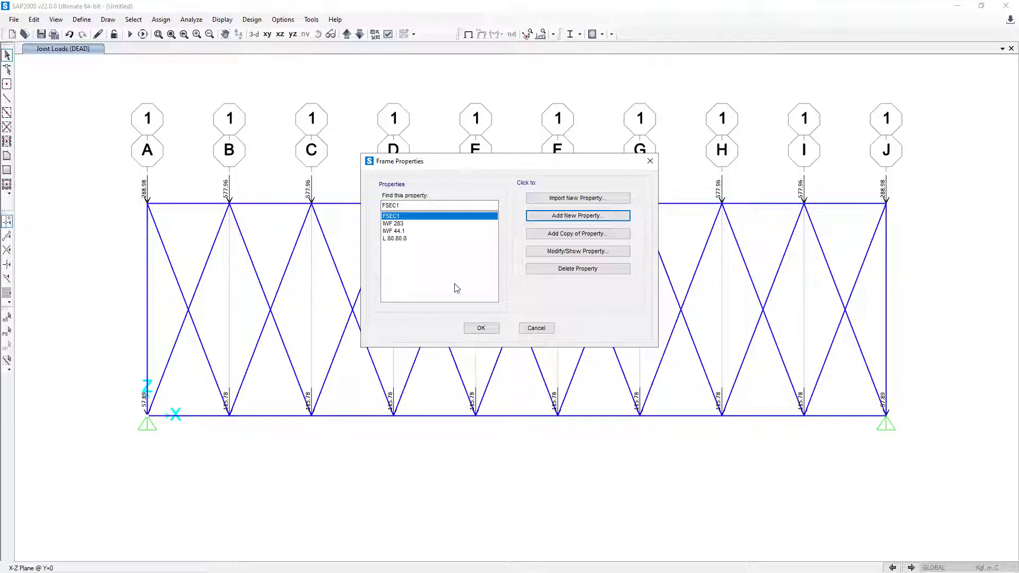
Step: Review the IWF 283 section's definition and accept the defined frame properties
{"action": "left_click", "coordinate": [451, 223]}
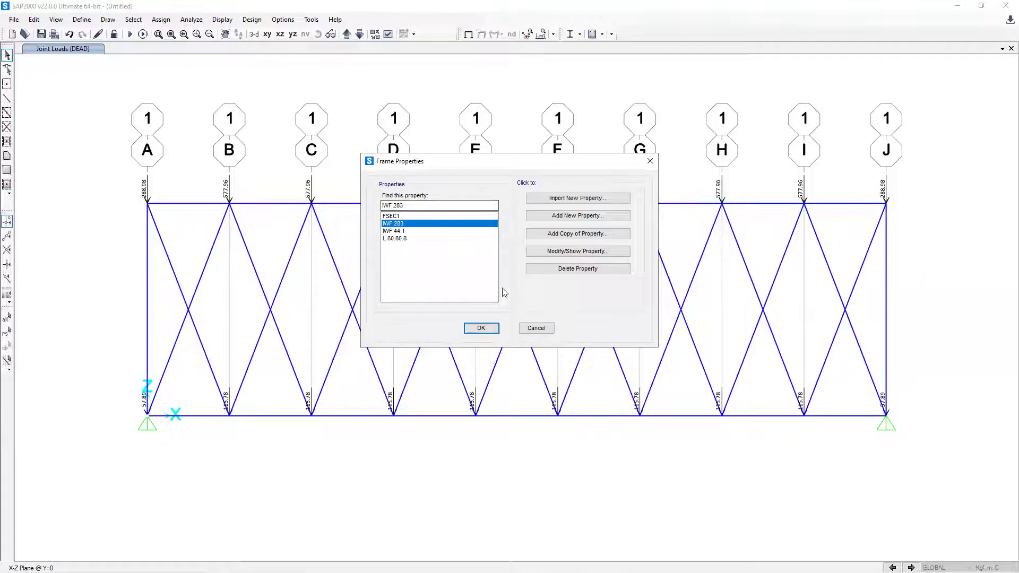
{"action": "left_click", "coordinate": [555, 252]}
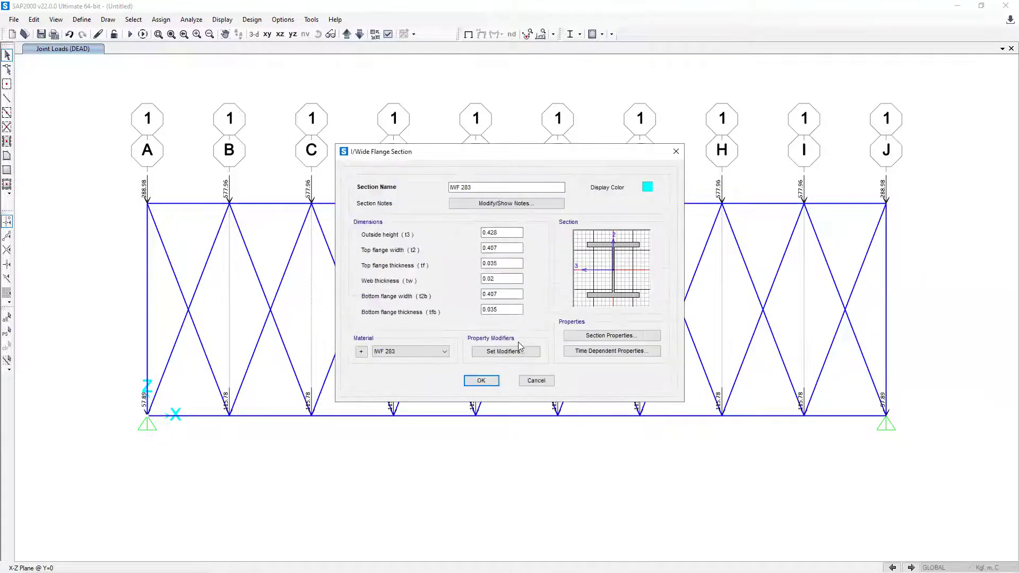
{"action": "left_click", "coordinate": [481, 381]}
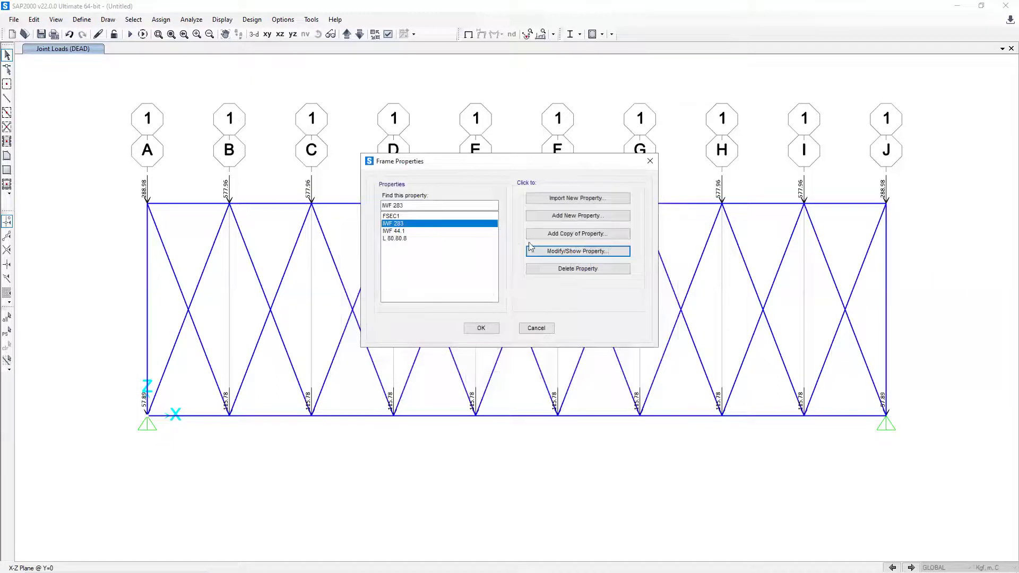
{"action": "left_click", "coordinate": [483, 330]}
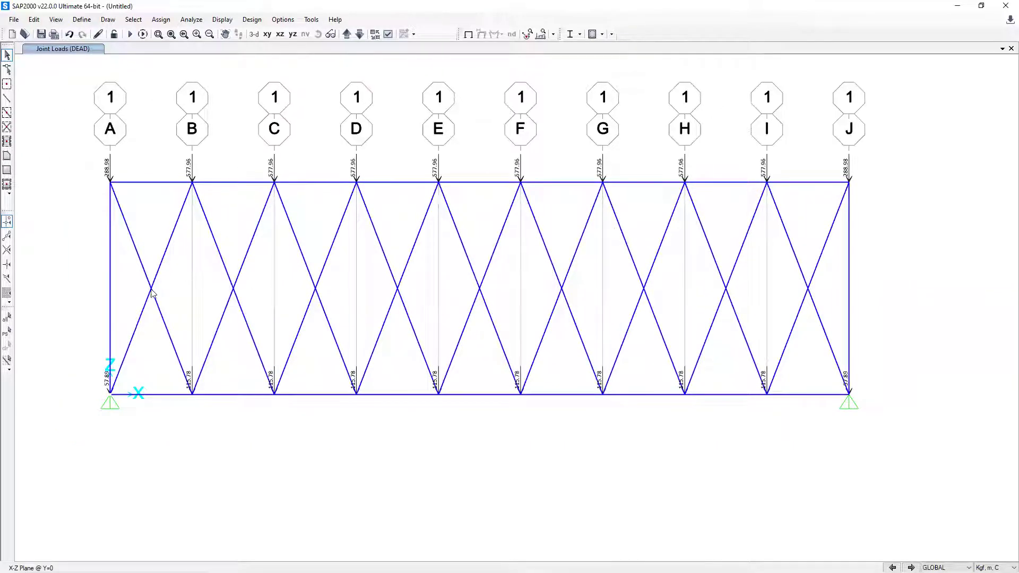
Step: Assign the IWF 283 frame section to all bottom and top chord members from grid A to grid J
{"action": "left_click", "coordinate": [222, 395]}
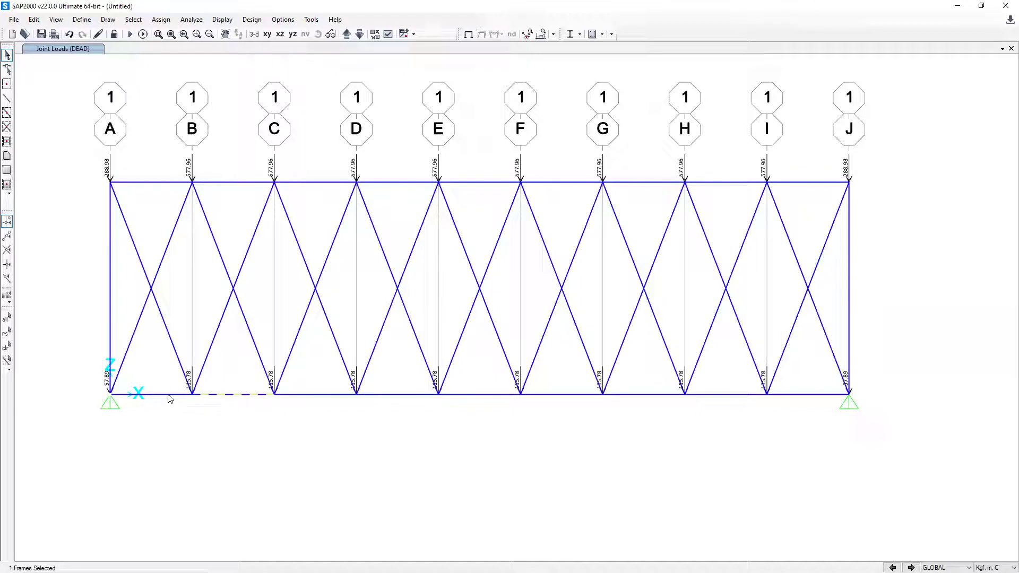
{"action": "left_click", "coordinate": [168, 395]}
{"action": "left_click", "coordinate": [327, 399]}
{"action": "left_click", "coordinate": [380, 399]}
{"action": "left_click", "coordinate": [473, 399]}
{"action": "left_click", "coordinate": [555, 399]}
{"action": "left_click", "coordinate": [625, 398]}
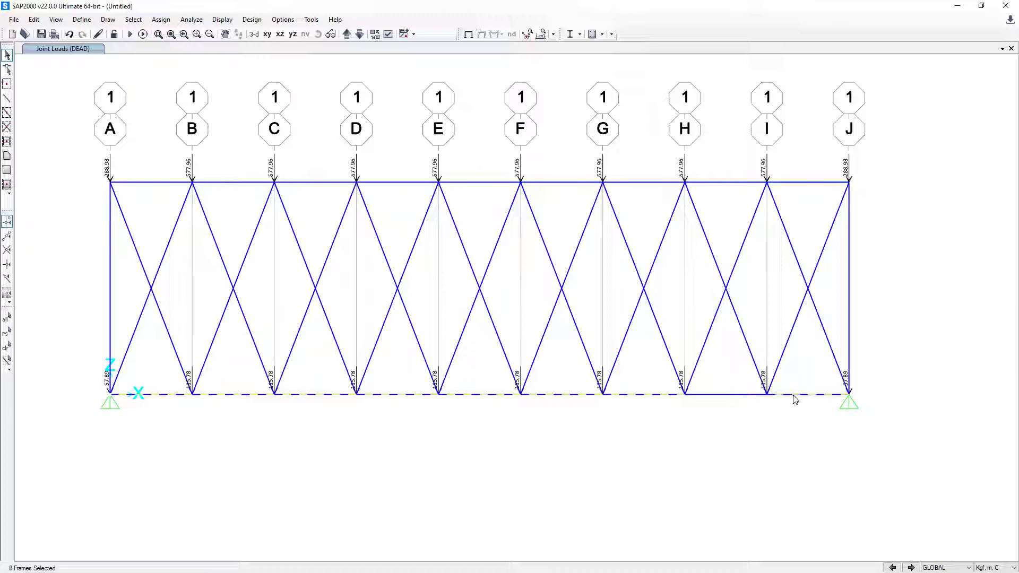
{"action": "left_click", "coordinate": [751, 398]}
{"action": "left_click", "coordinate": [151, 183]}
{"action": "left_click", "coordinate": [241, 185]}
{"action": "left_click", "coordinate": [483, 188]}
{"action": "left_click", "coordinate": [551, 189]}
{"action": "left_click", "coordinate": [634, 186]}
{"action": "left_click", "coordinate": [714, 184]}
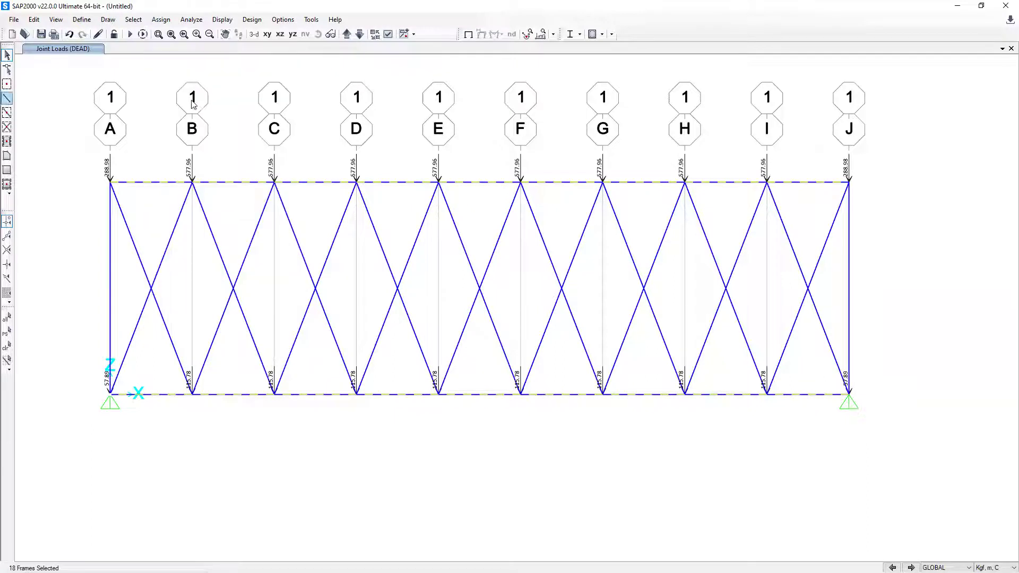
{"action": "left_click", "coordinate": [162, 20]}
{"action": "mouse_move", "coordinate": [177, 47]}
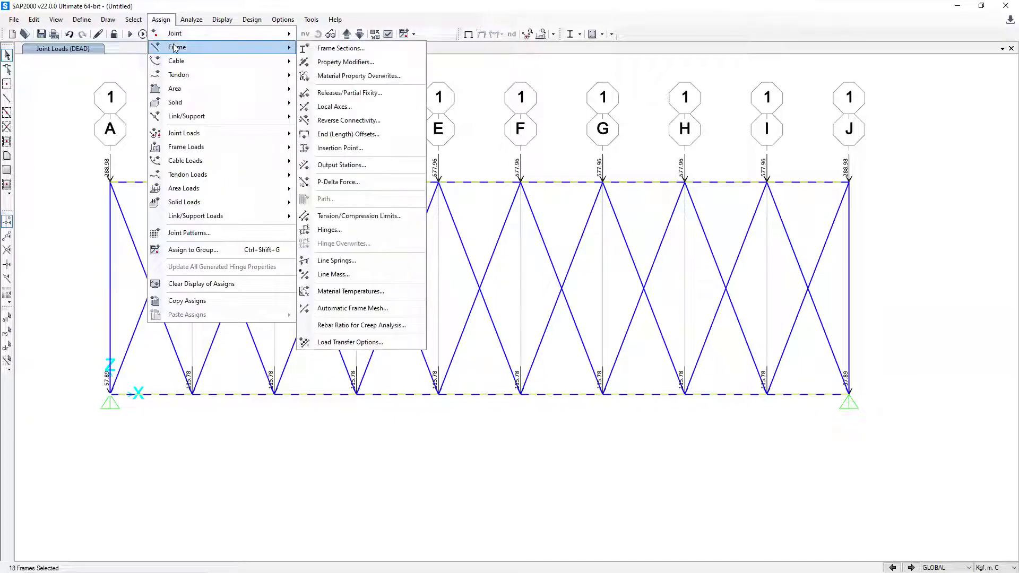
{"action": "left_click", "coordinate": [327, 47]}
{"action": "left_click", "coordinate": [456, 215]}
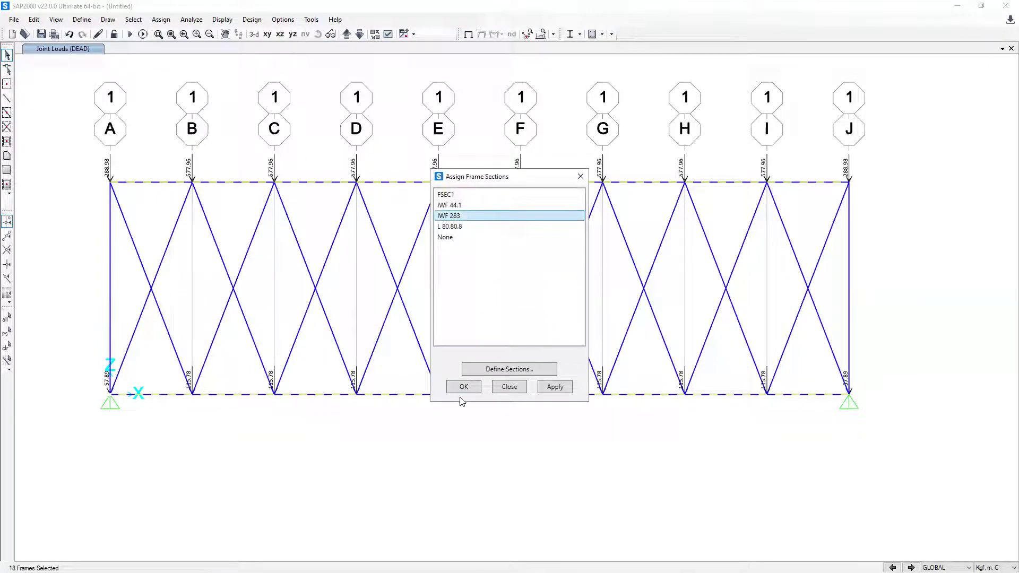
{"action": "left_click", "coordinate": [465, 388]}
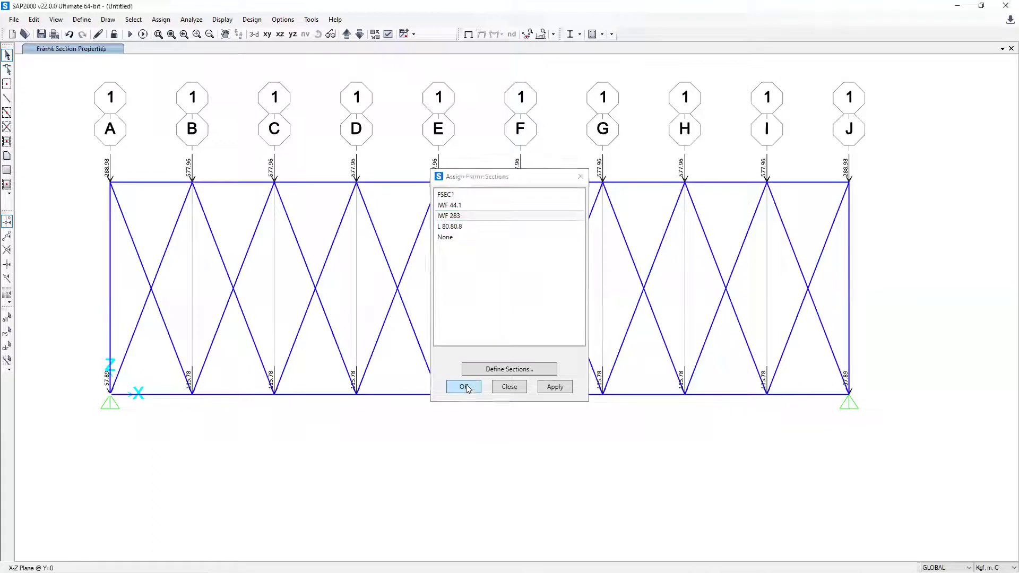
Step: Assign the IWF 44.1 frame section to both end verticals and every diagonal descending from the top chord toward grid J
{"action": "left_click", "coordinate": [110, 313]}
{"action": "left_click", "coordinate": [146, 275]}
{"action": "left_click", "coordinate": [229, 276]}
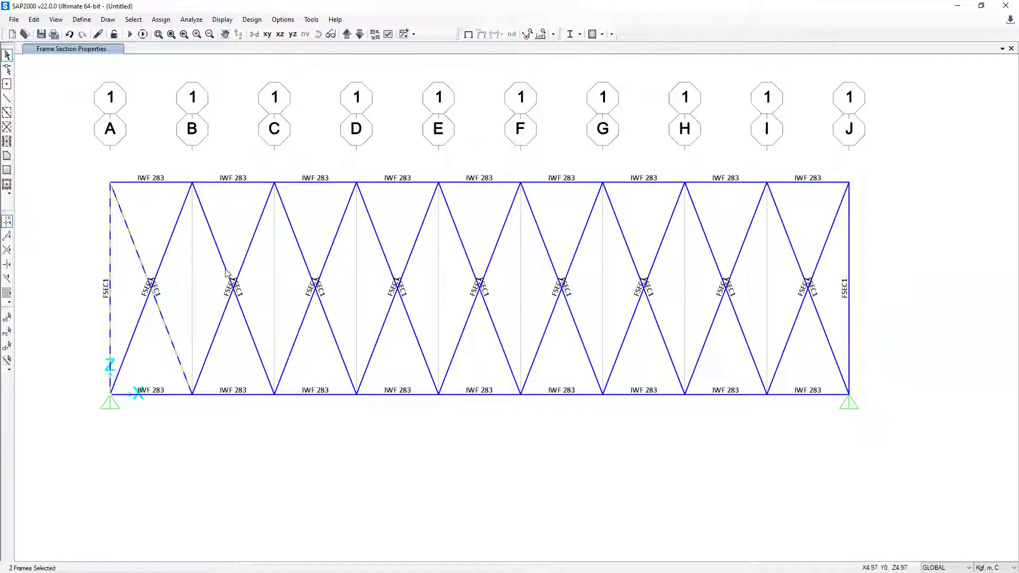
{"action": "left_click", "coordinate": [307, 266]}
{"action": "left_click", "coordinate": [389, 267]}
{"action": "left_click", "coordinate": [463, 252]}
{"action": "left_click", "coordinate": [551, 254]}
{"action": "left_click", "coordinate": [631, 251]}
{"action": "left_click", "coordinate": [803, 258]}
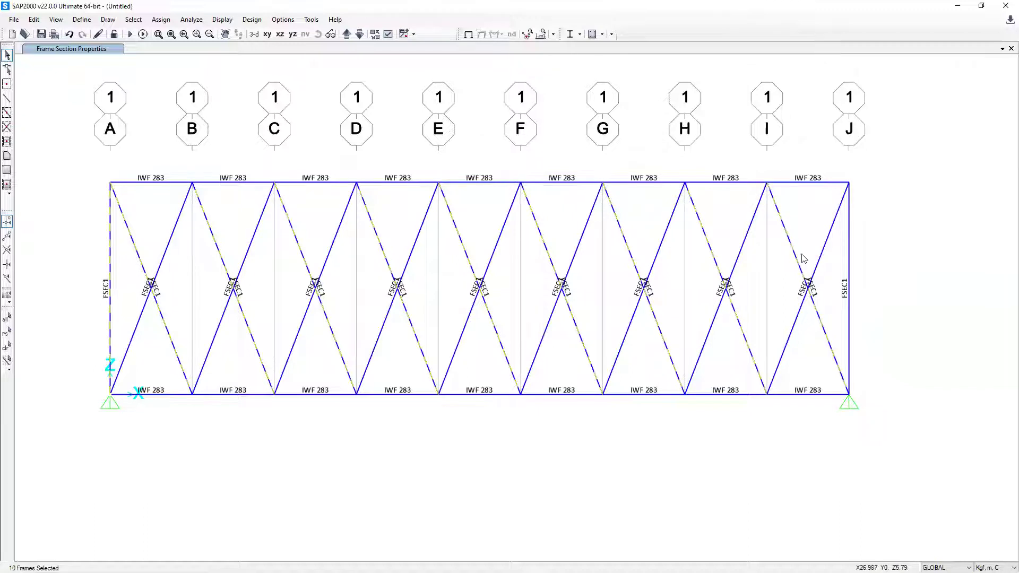
{"action": "left_click", "coordinate": [850, 280]}
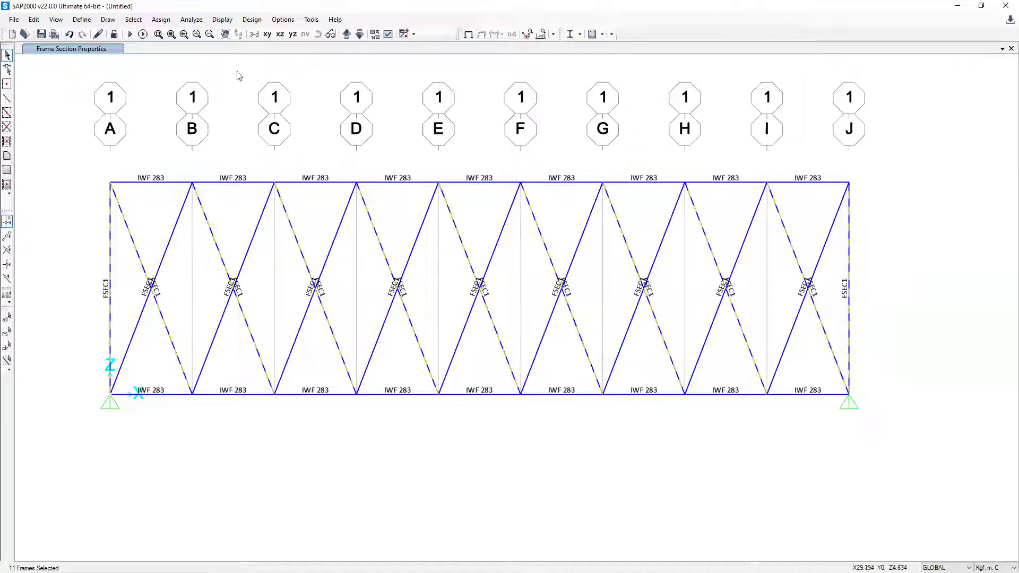
{"action": "left_click", "coordinate": [161, 19]}
{"action": "left_click", "coordinate": [161, 20]}
{"action": "left_click", "coordinate": [161, 19]}
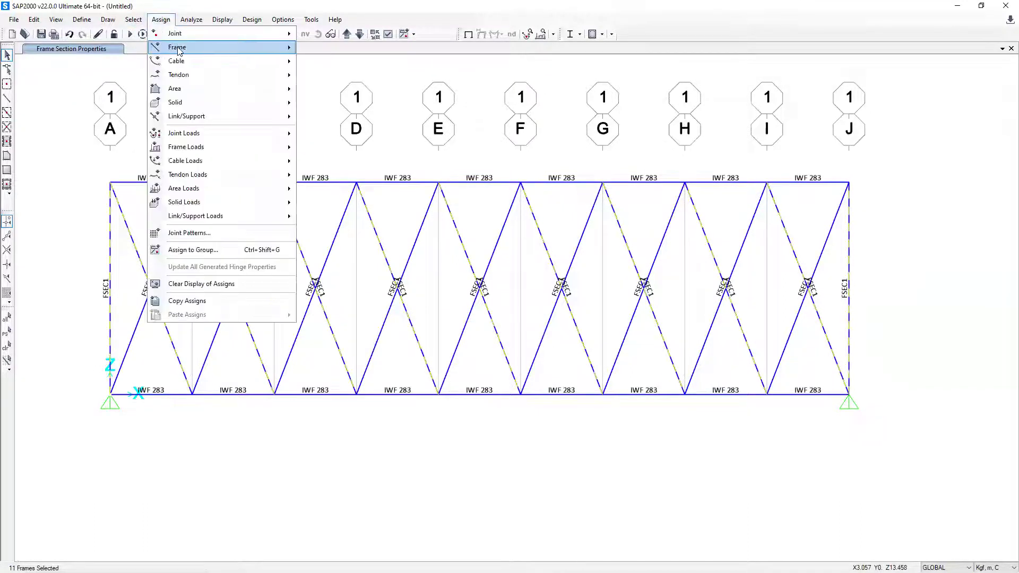
{"action": "mouse_move", "coordinate": [223, 47]}
{"action": "left_click", "coordinate": [323, 49]}
{"action": "left_click", "coordinate": [475, 206]}
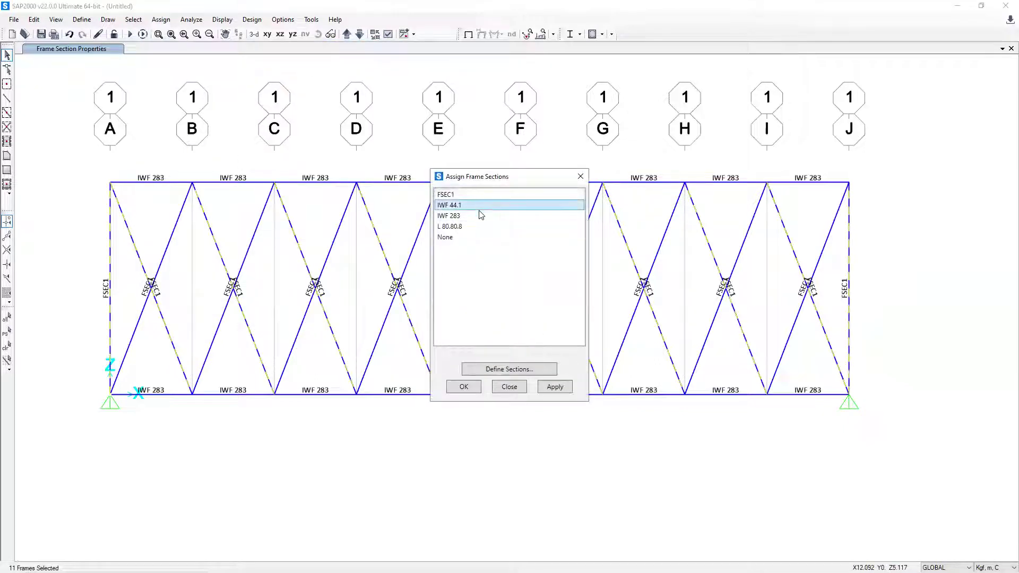
{"action": "left_click", "coordinate": [465, 388]}
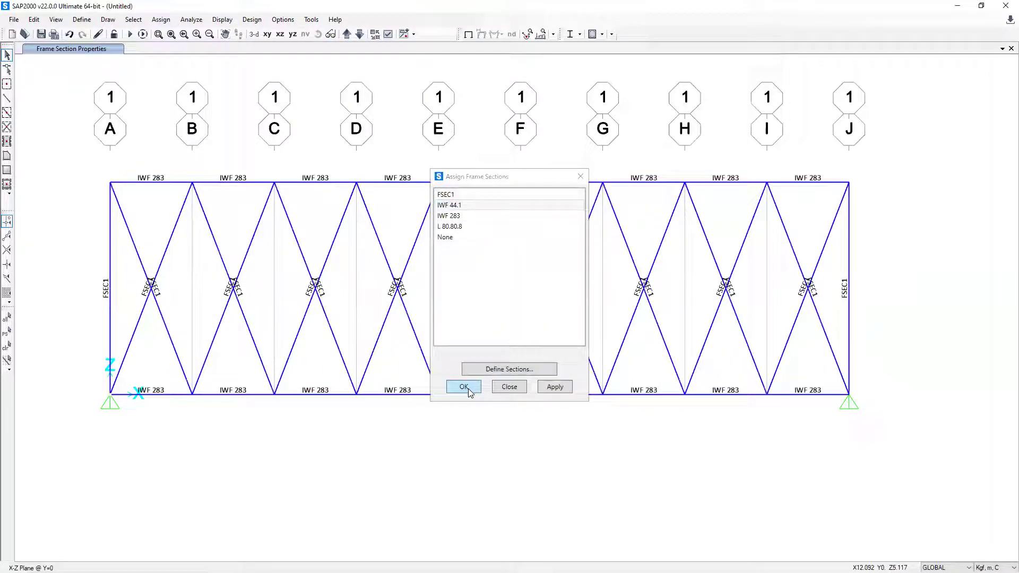
Step: Assign the L 80.80.8 frame section to every diagonal rising from the bottom chord toward grid J
{"action": "left_click", "coordinate": [126, 354]}
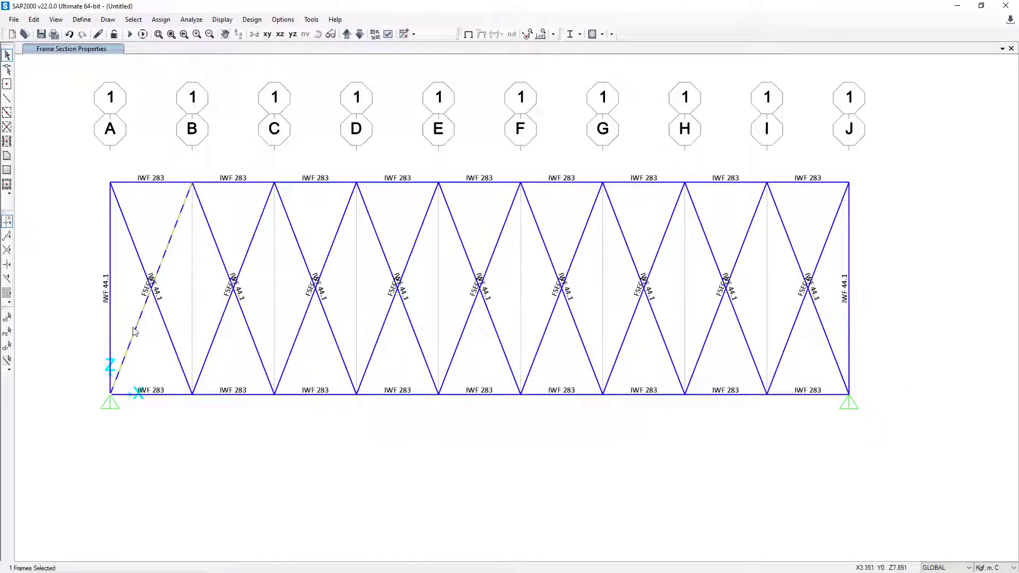
{"action": "left_click", "coordinate": [218, 331]}
{"action": "left_click", "coordinate": [297, 342]}
{"action": "left_click", "coordinate": [375, 349]}
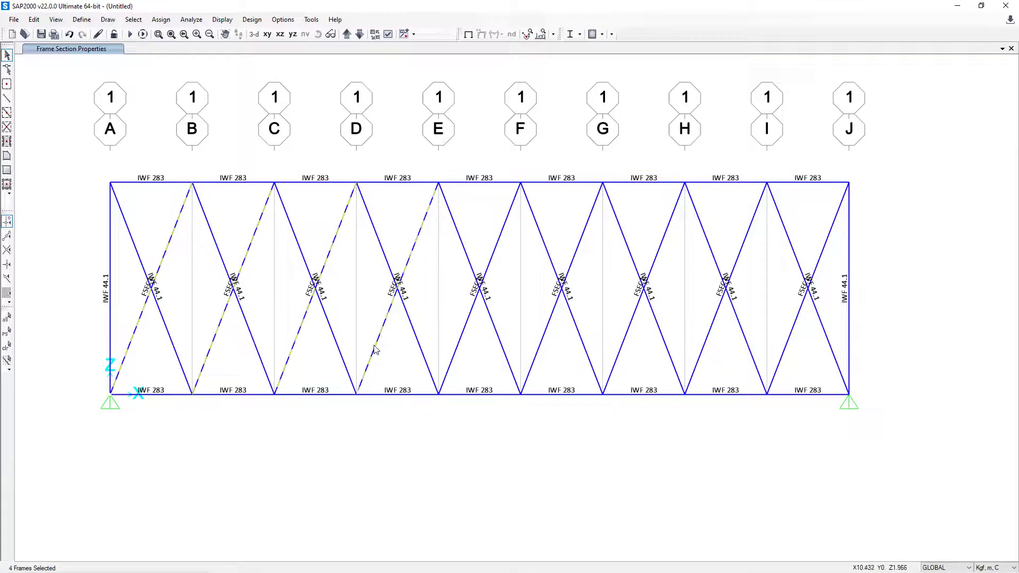
{"action": "left_click", "coordinate": [468, 330]}
{"action": "left_click", "coordinate": [550, 324]}
{"action": "left_click", "coordinate": [639, 313]}
{"action": "left_click", "coordinate": [715, 317]}
{"action": "left_click", "coordinate": [161, 20]}
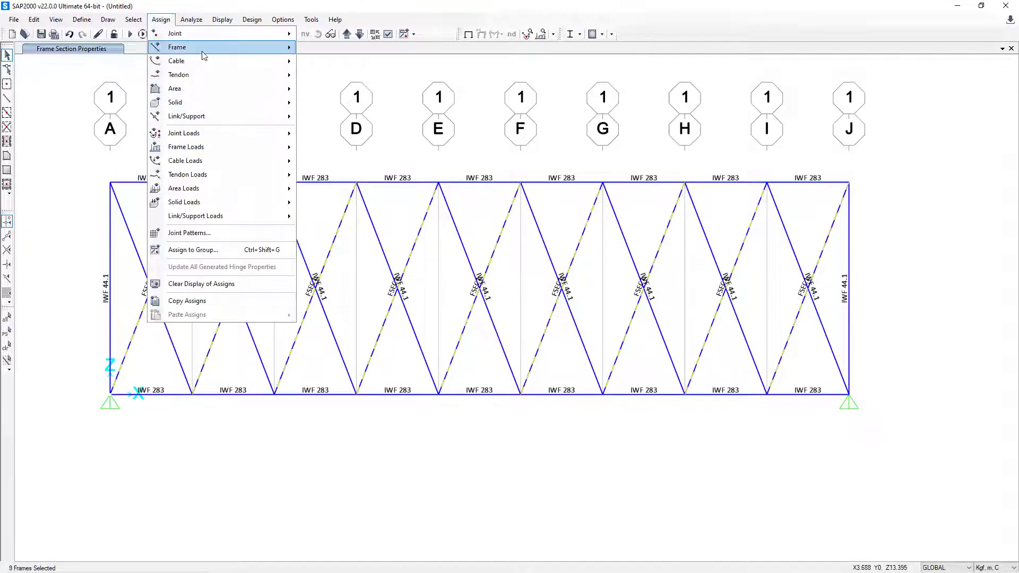
{"action": "mouse_move", "coordinate": [202, 48]}
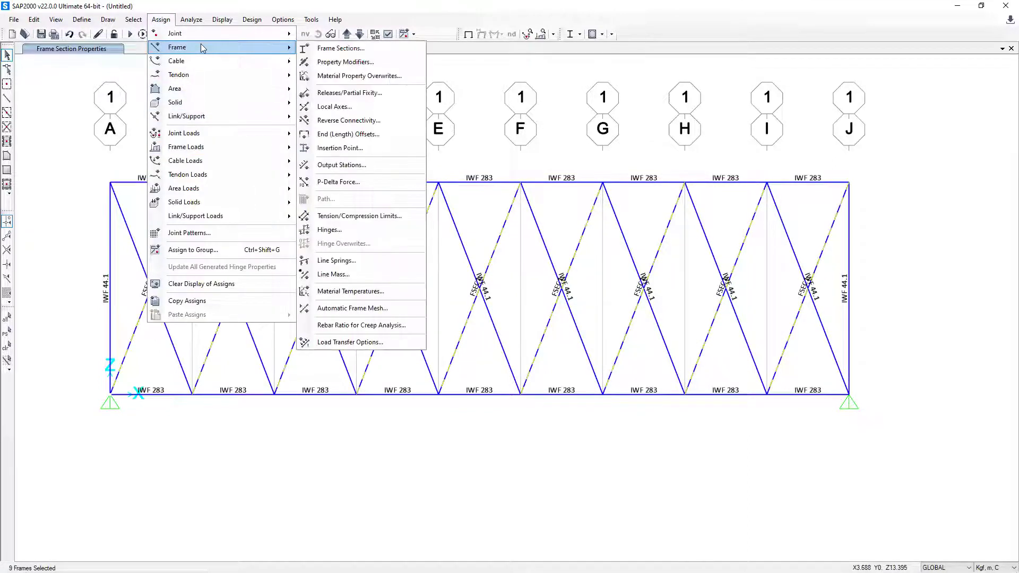
{"action": "left_click", "coordinate": [342, 50]}
{"action": "left_click", "coordinate": [489, 227]}
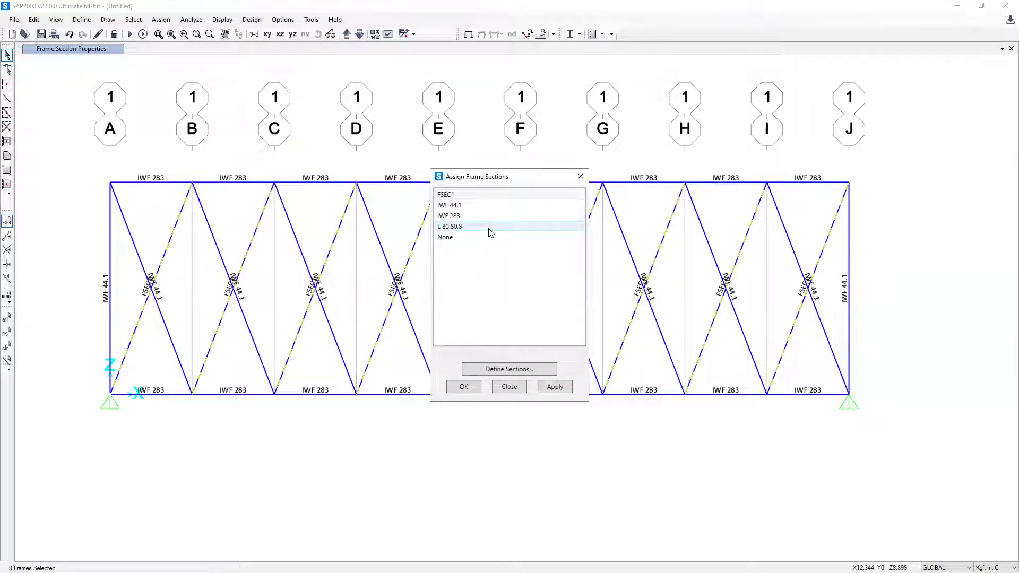
{"action": "left_click", "coordinate": [464, 387]}
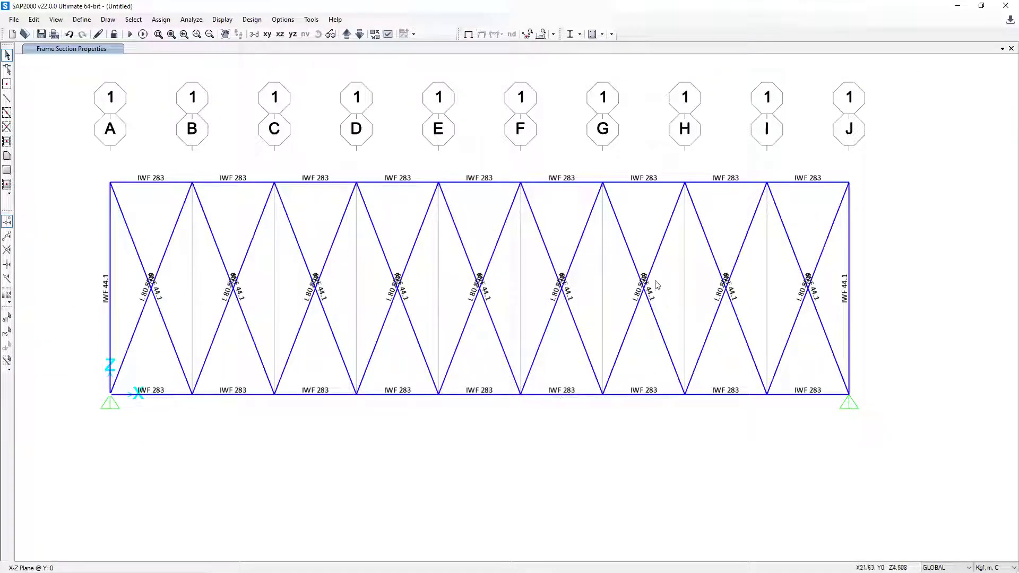
Step: Set the DEAD load pattern's self weight multiplier to 0 and accept the load patterns
{"action": "middle_click_drag", "start_coordinate": [525, 444], "coordinate": [528, 403]}
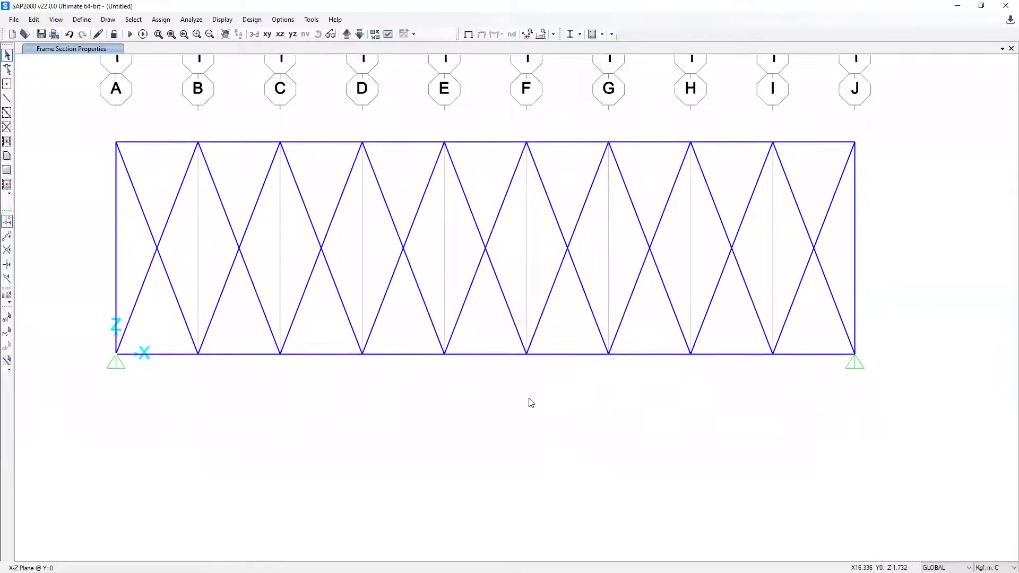
{"action": "left_click", "coordinate": [83, 24]}
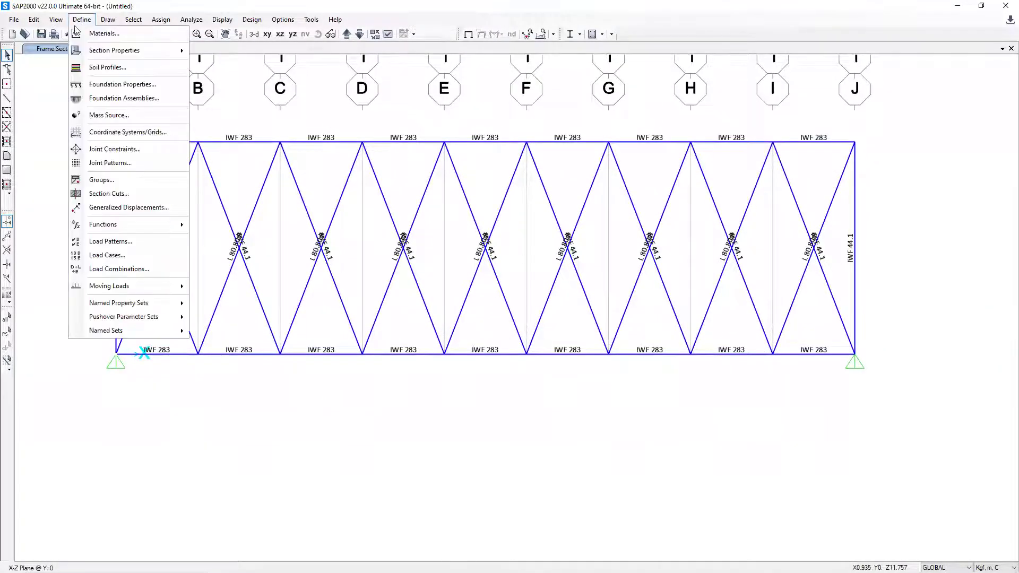
{"action": "left_click", "coordinate": [111, 242]}
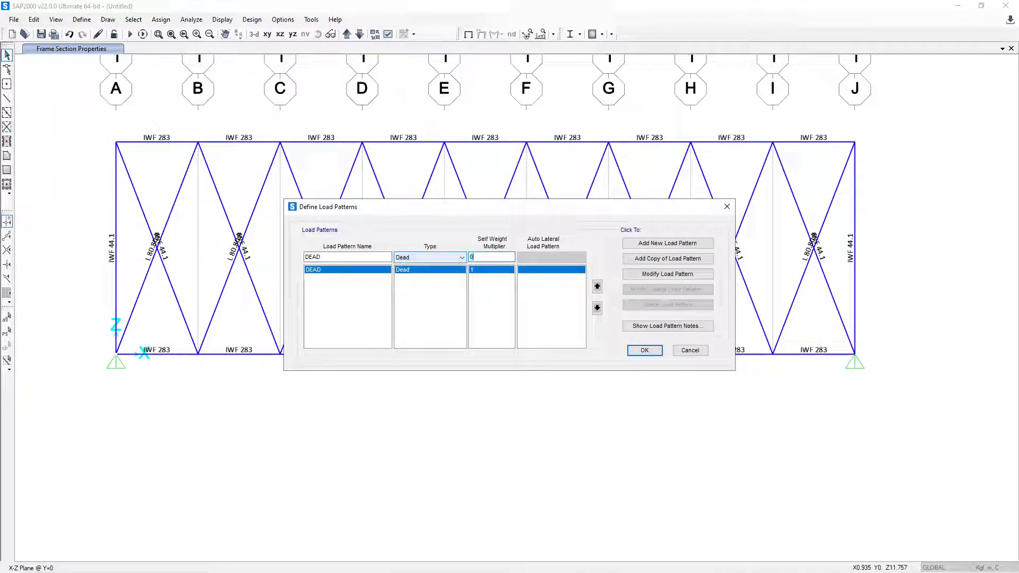
{"action": "left_click", "coordinate": [672, 274]}
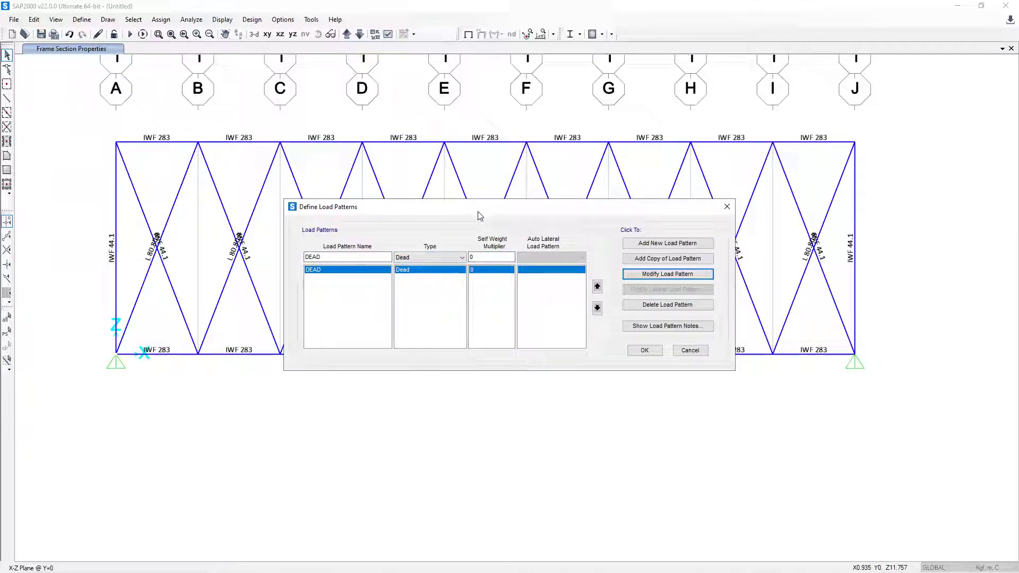
{"action": "left_click_drag", "start_coordinate": [493, 209], "coordinate": [468, 213]}
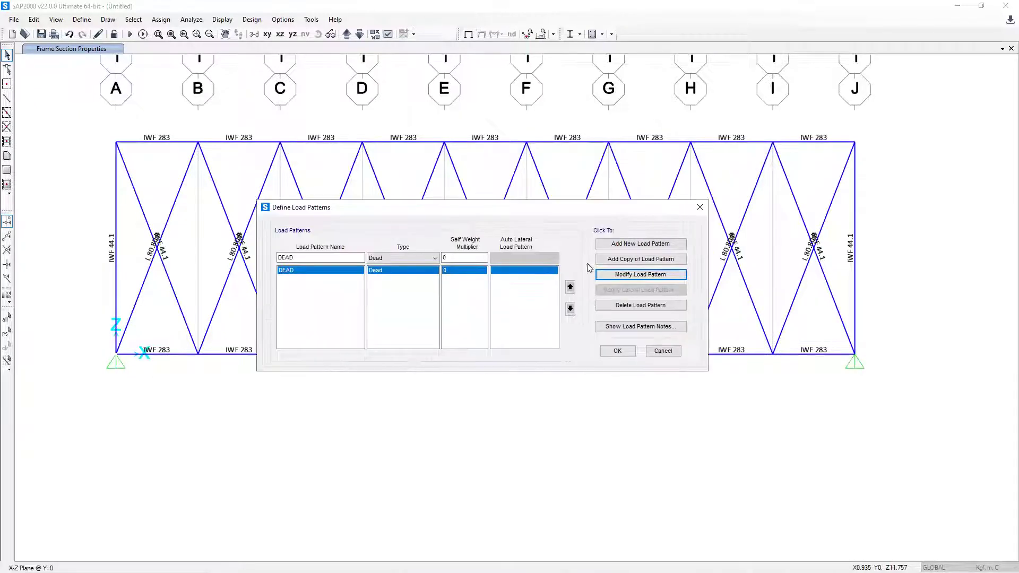
{"action": "left_click", "coordinate": [608, 355]}
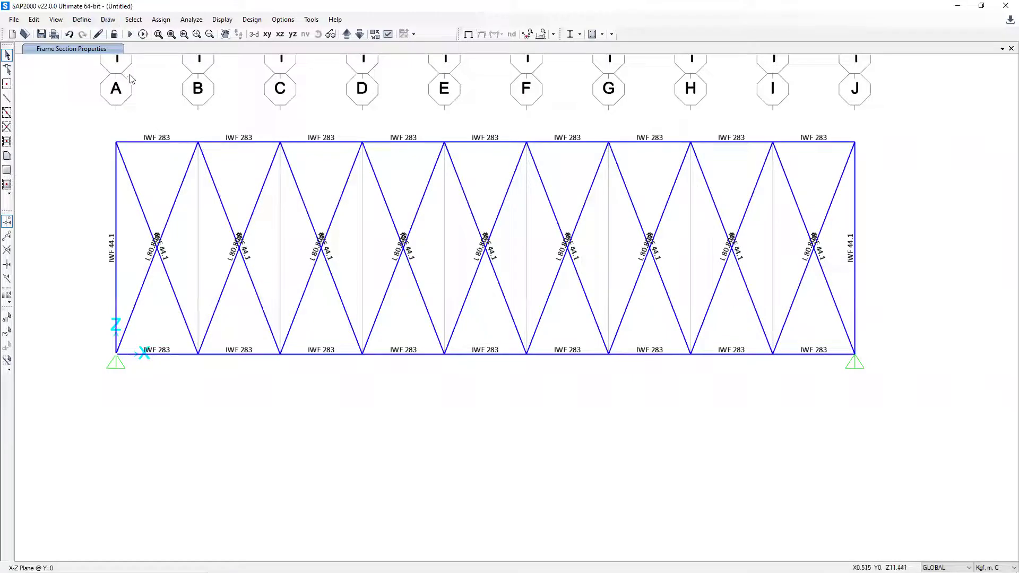
Step: Release Moment 33 (Major) at the start and end of all truss members and restore the undeformed shape display
{"action": "middle_click_drag", "start_coordinate": [393, 231], "coordinate": [391, 307]}
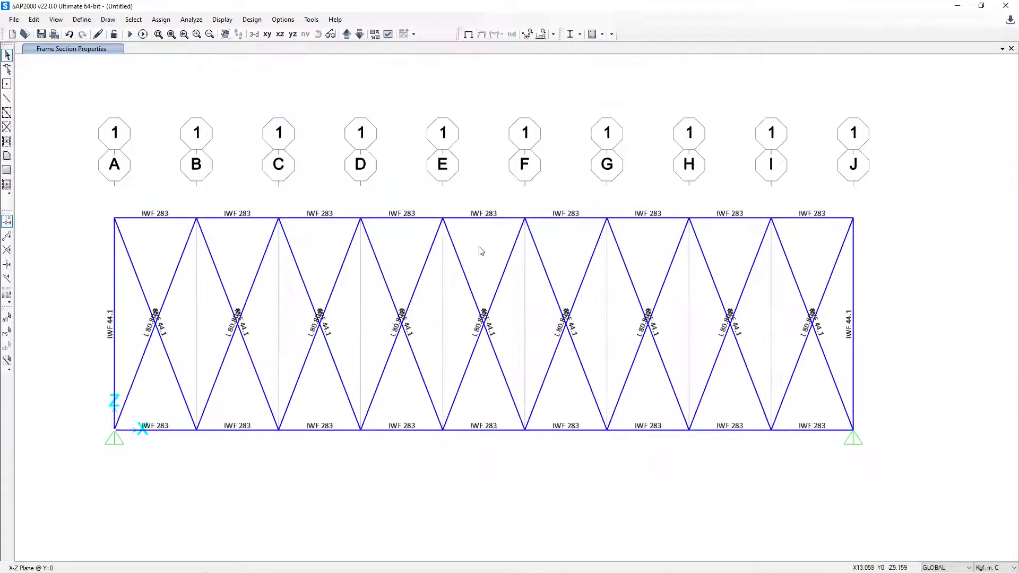
{"action": "middle_click_drag", "start_coordinate": [448, 302], "coordinate": [547, 257]}
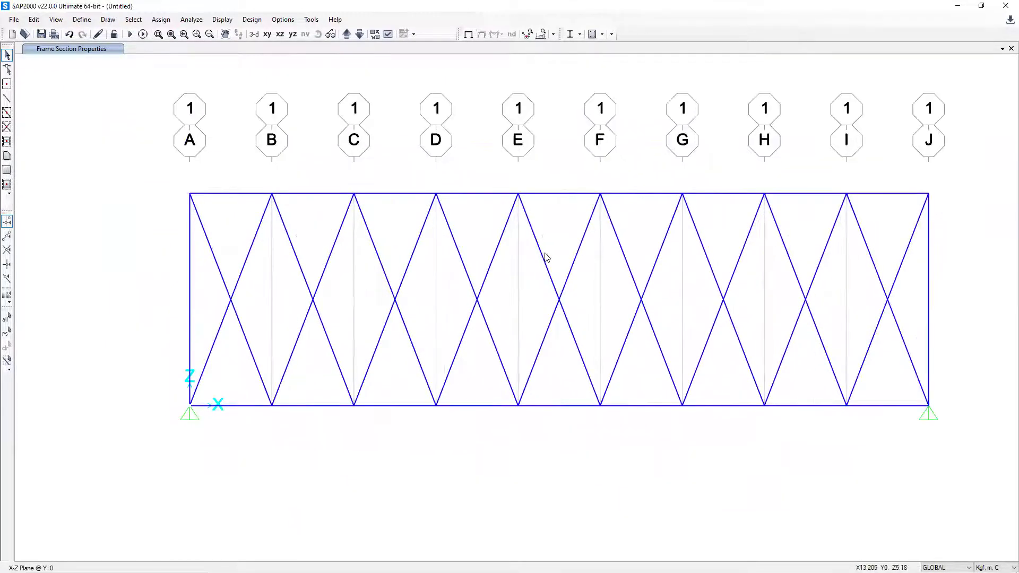
{"action": "middle_click_drag", "start_coordinate": [586, 308], "coordinate": [446, 305]}
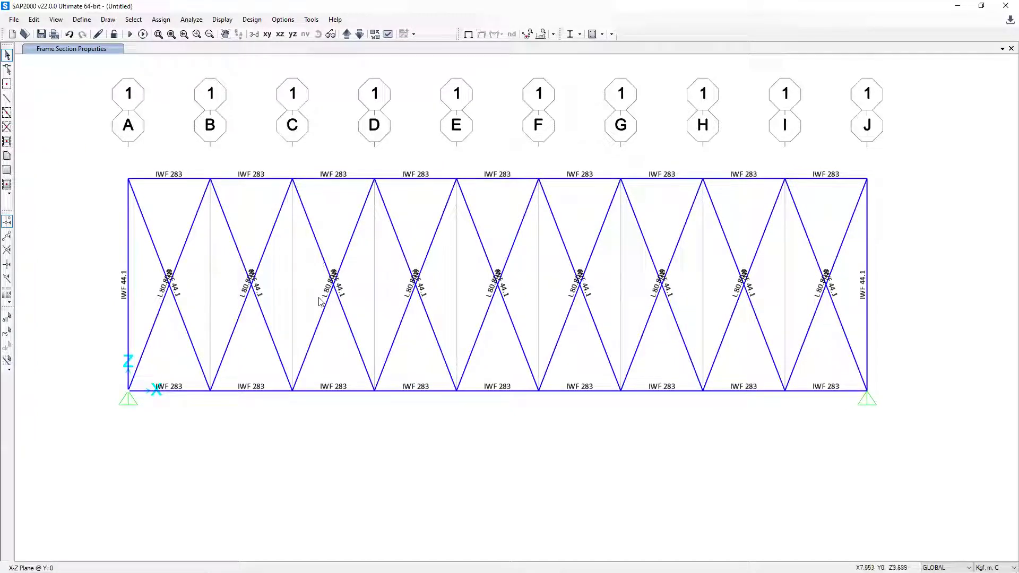
{"action": "left_click_drag", "start_coordinate": [53, 112], "coordinate": [930, 449]}
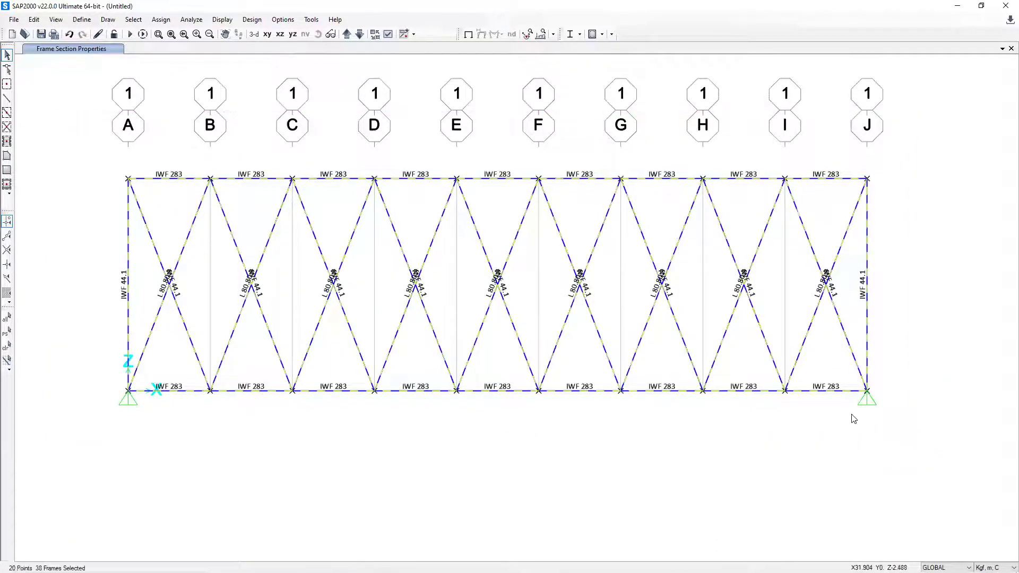
{"action": "left_click", "coordinate": [155, 21]}
{"action": "mouse_move", "coordinate": [192, 49]}
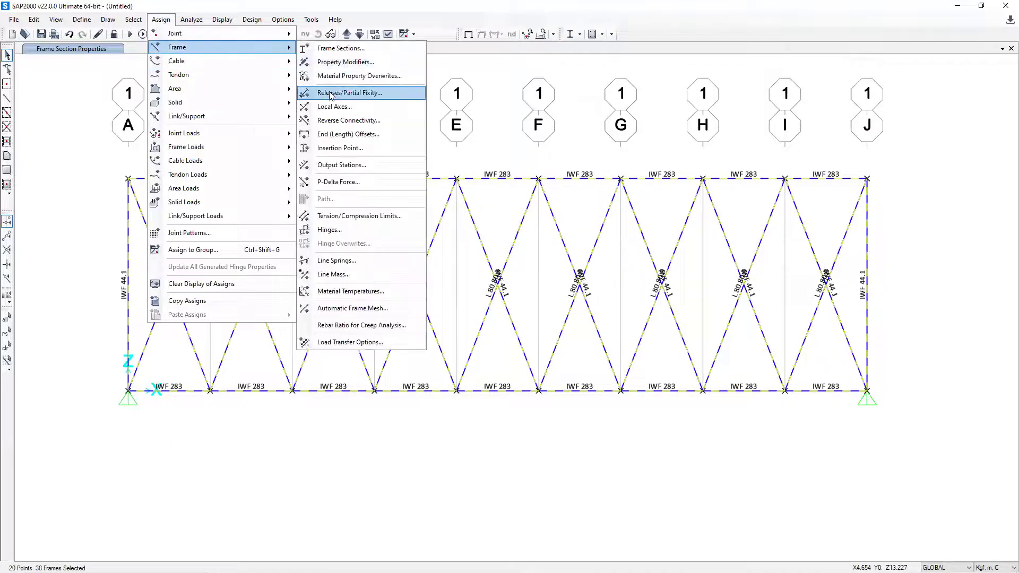
{"action": "left_click", "coordinate": [349, 95]}
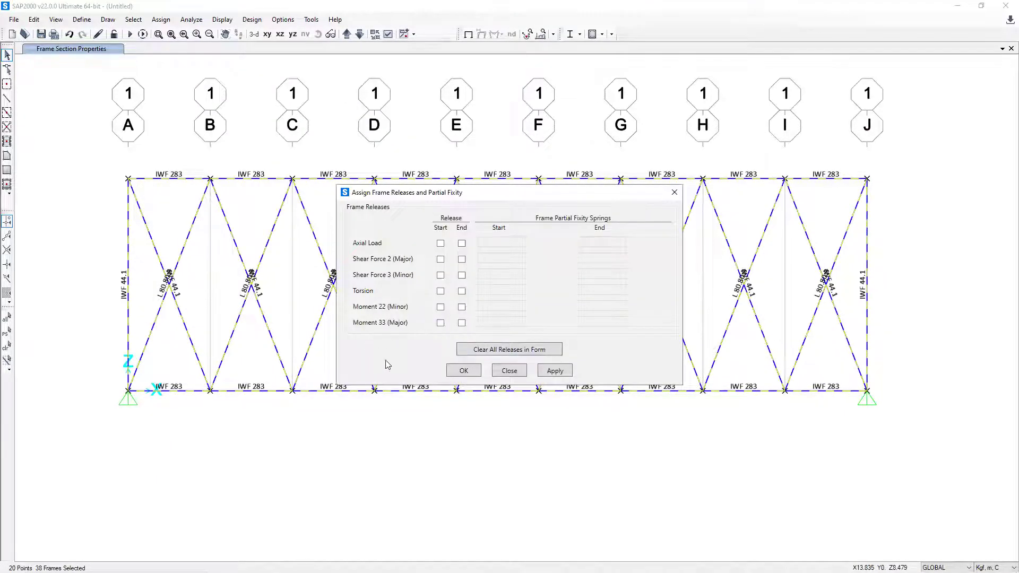
{"action": "left_click", "coordinate": [440, 322]}
{"action": "left_click", "coordinate": [462, 322]}
{"action": "left_click", "coordinate": [463, 371]}
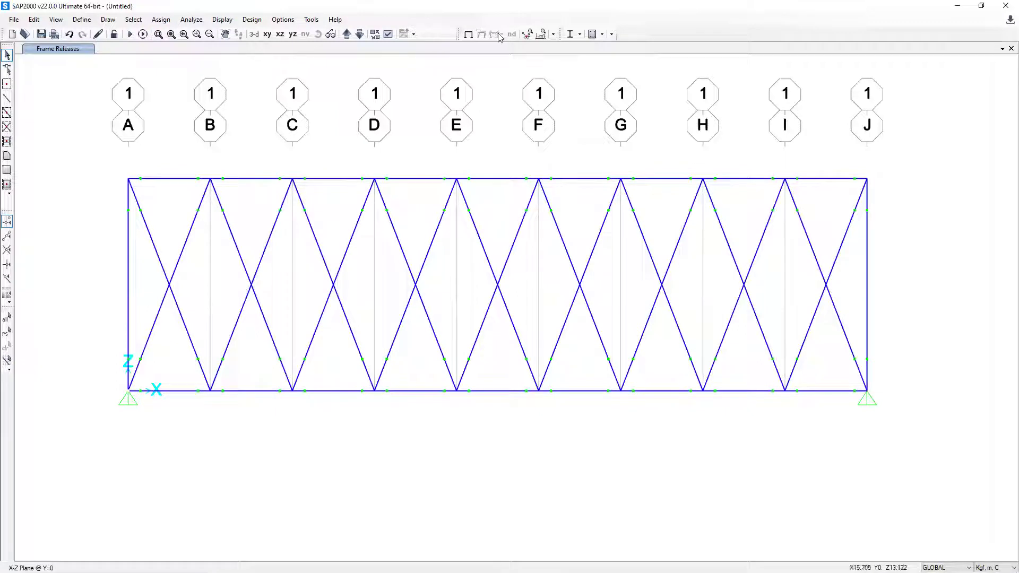
{"action": "left_click", "coordinate": [469, 34]}
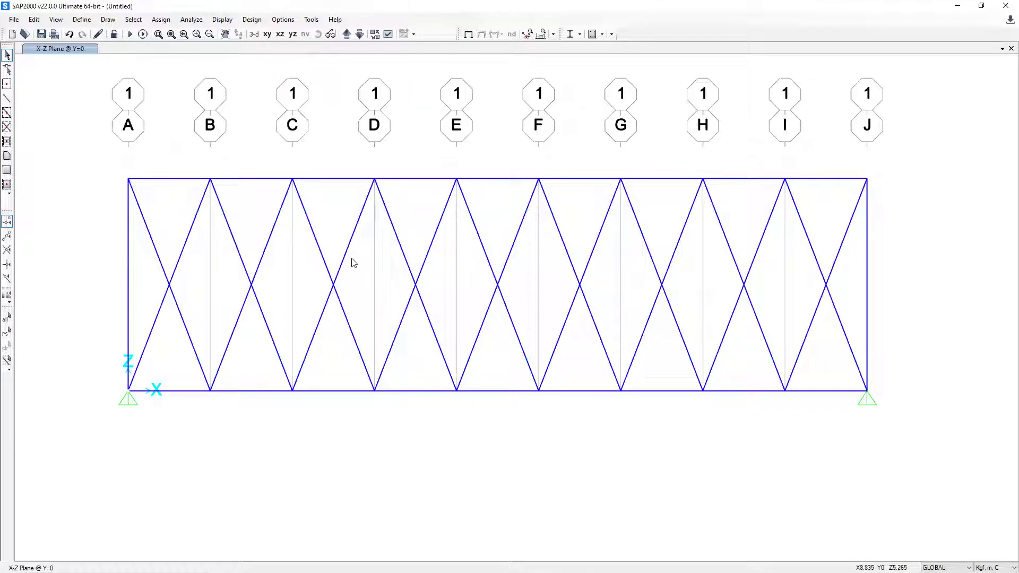
Step: Set the analysis options to Space Truss degrees of freedom and turn off UY
{"action": "middle_click_drag", "start_coordinate": [353, 262], "coordinate": [389, 294]}
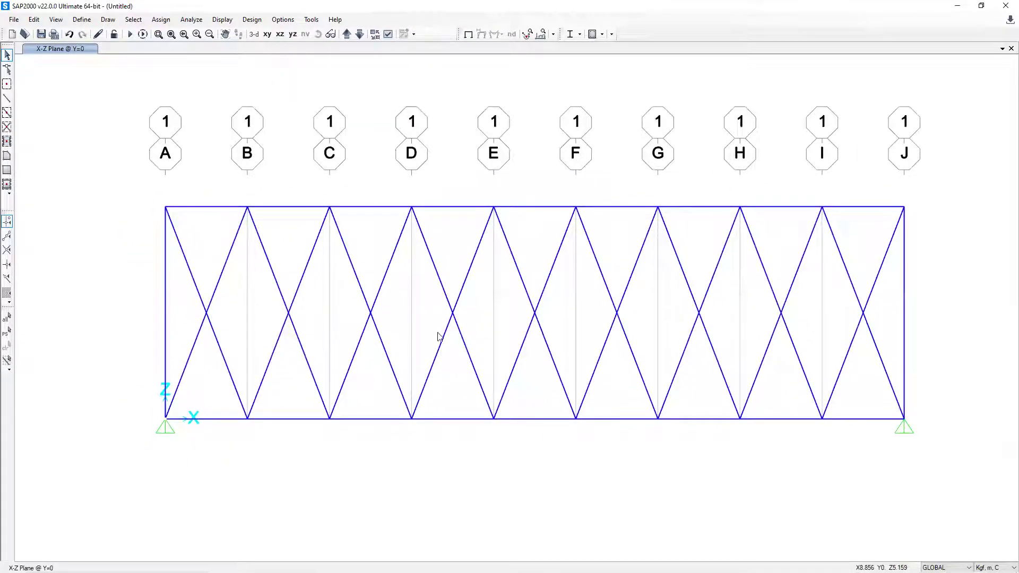
{"action": "middle_click_drag", "start_coordinate": [439, 336], "coordinate": [395, 221]}
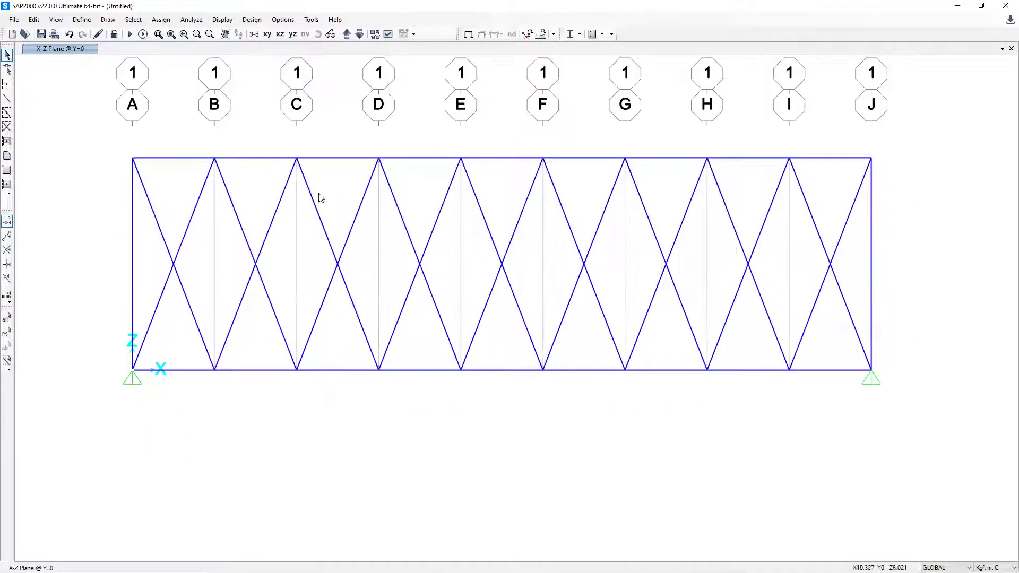
{"action": "left_click", "coordinate": [194, 24]}
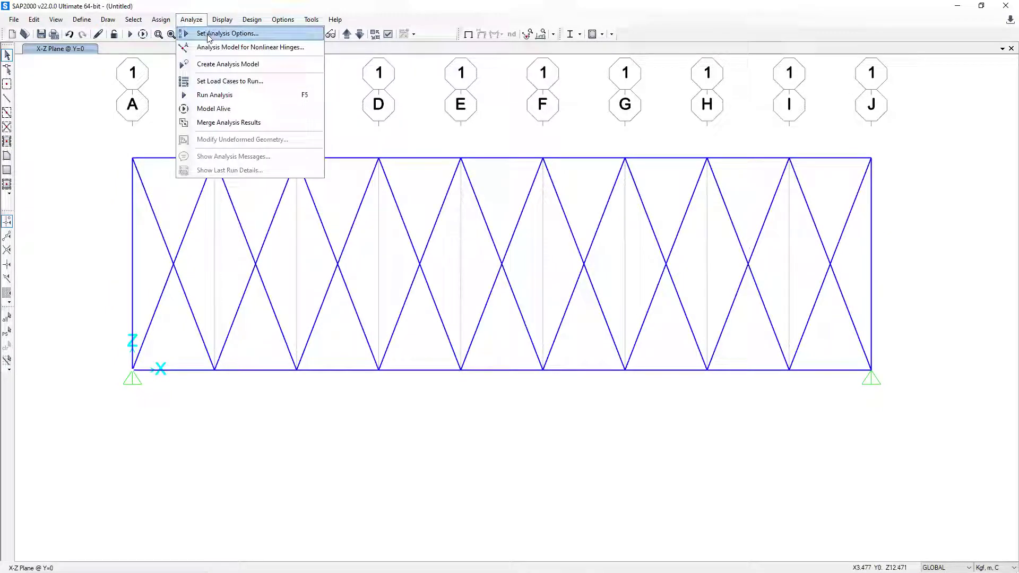
{"action": "left_click", "coordinate": [208, 35]}
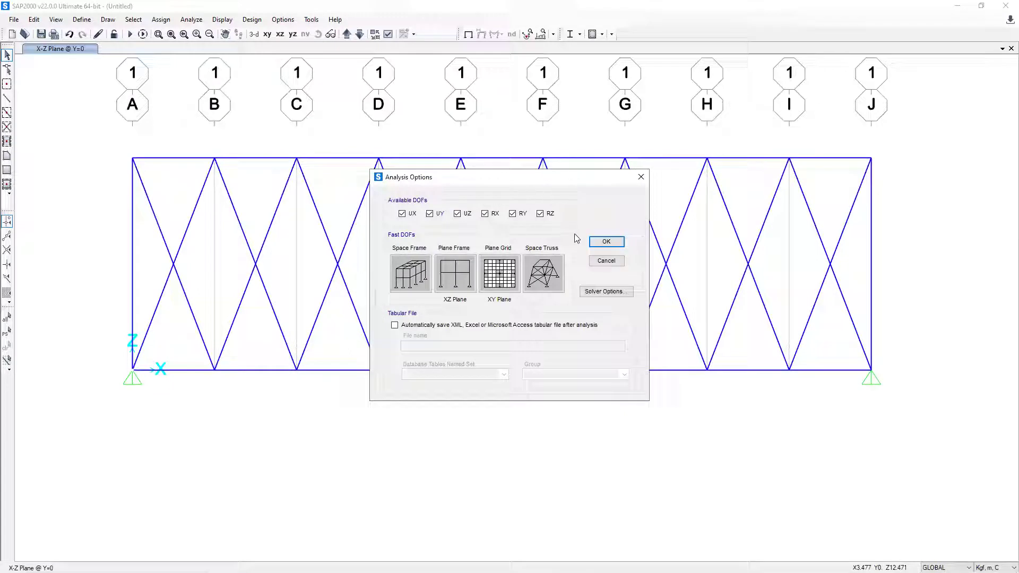
{"action": "left_click", "coordinate": [543, 274]}
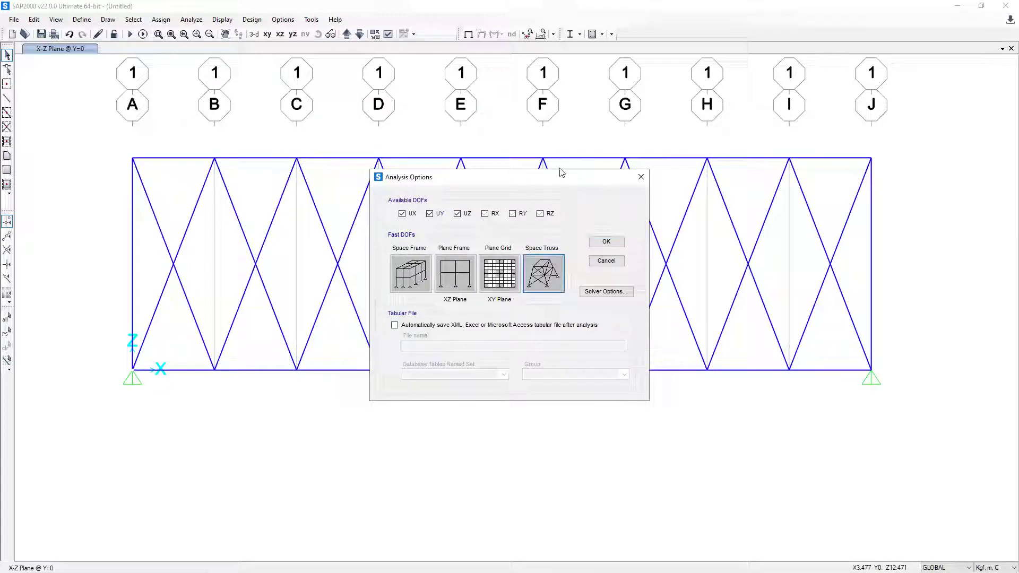
{"action": "left_click_drag", "start_coordinate": [456, 179], "coordinate": [523, 179]}
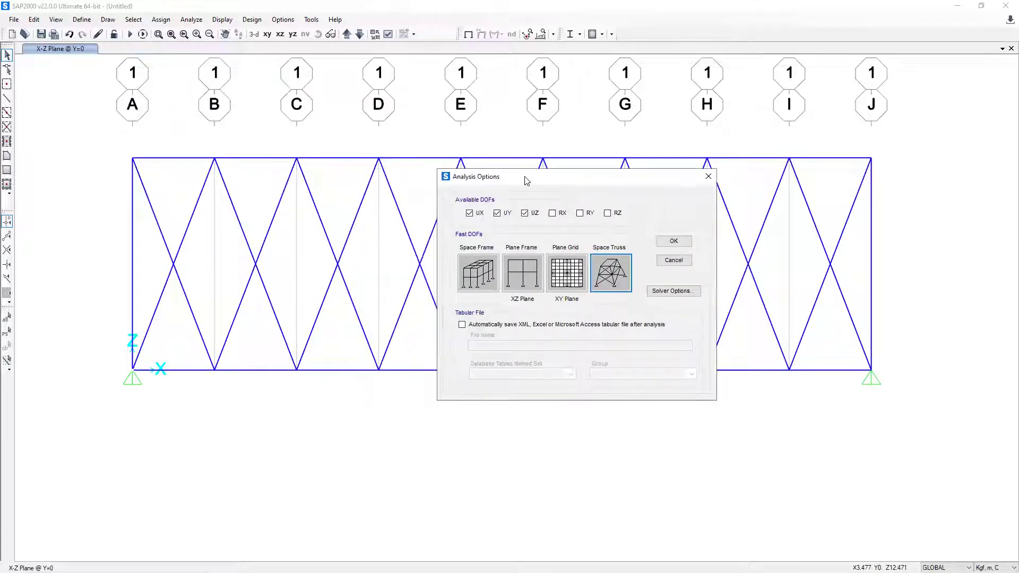
{"action": "left_click", "coordinate": [499, 214]}
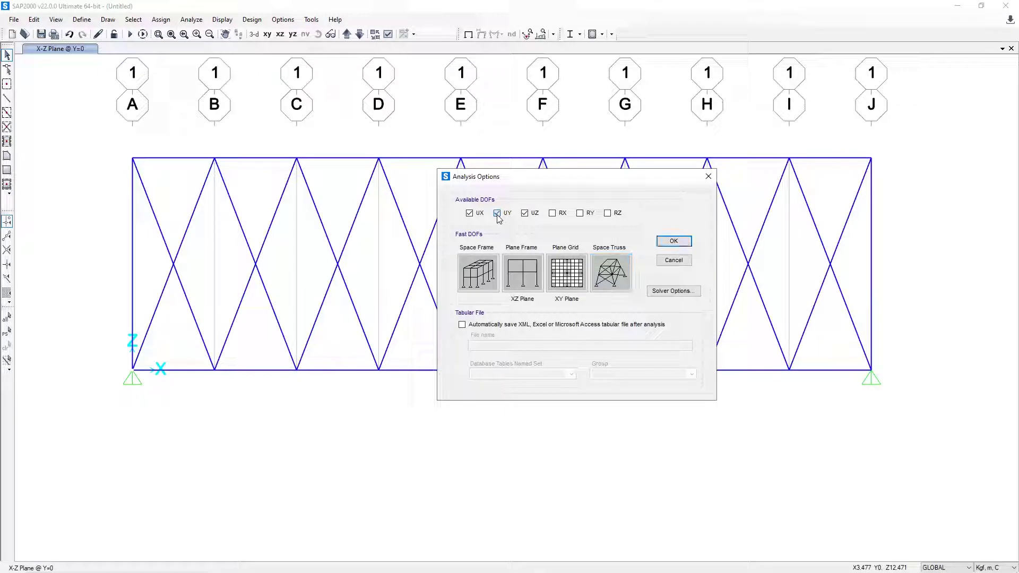
{"action": "left_click", "coordinate": [673, 242]}
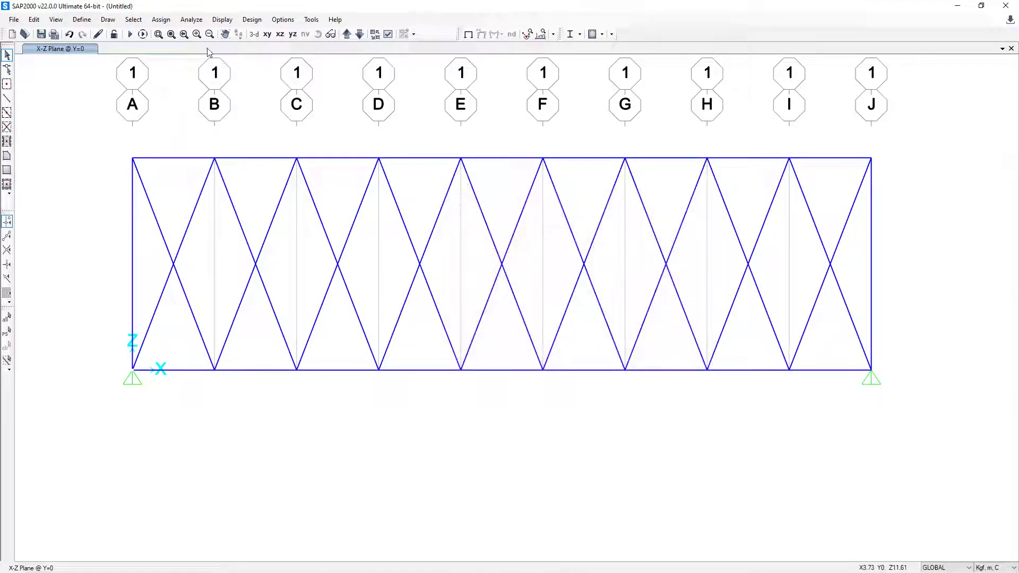
Step: Set the MODAL load case to Do Not Run, leaving the DEAD case set to run
{"action": "left_click", "coordinate": [196, 23]}
{"action": "left_click", "coordinate": [197, 23]}
{"action": "left_click", "coordinate": [196, 22]}
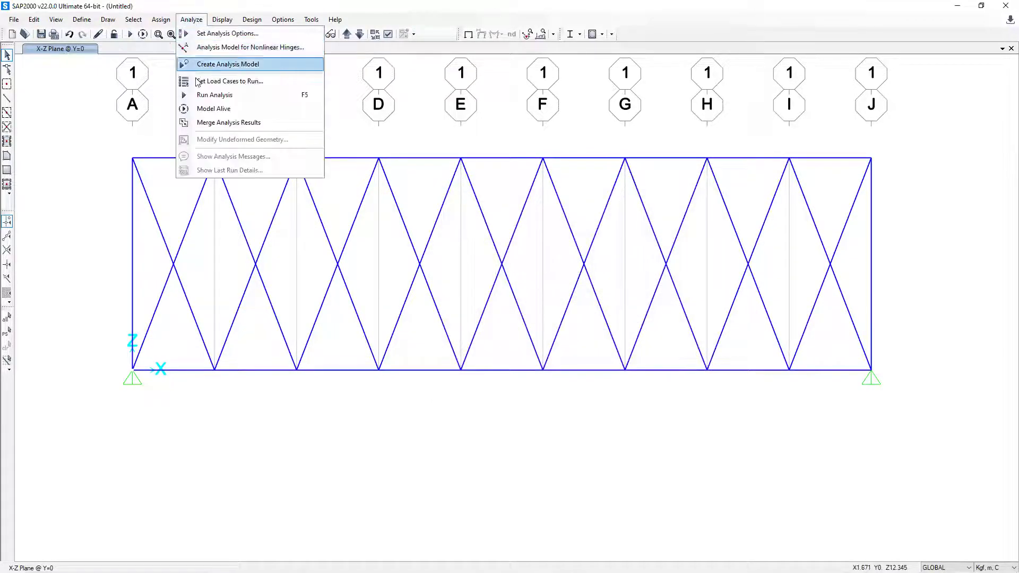
{"action": "left_click", "coordinate": [215, 95]}
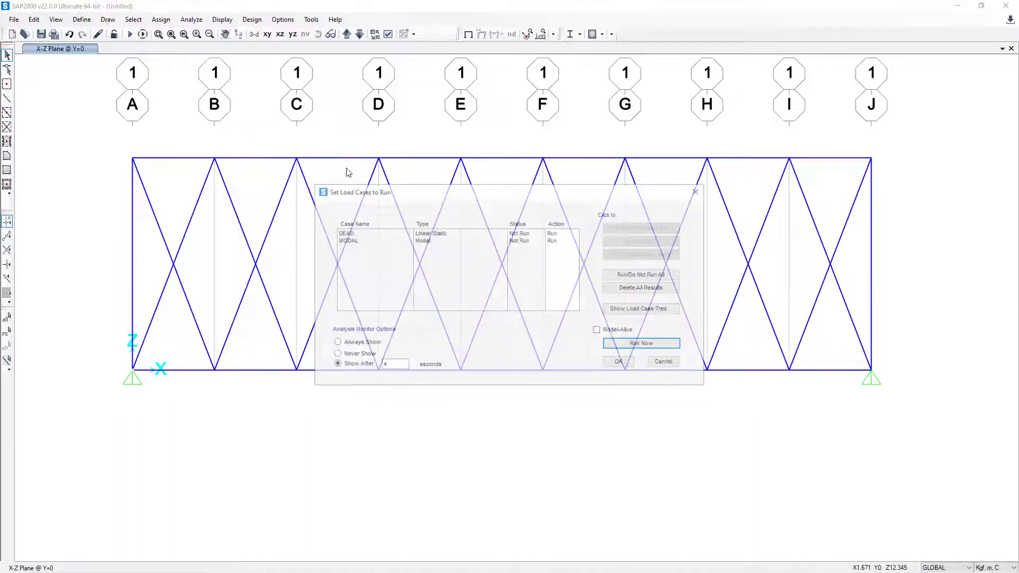
{"action": "left_click", "coordinate": [446, 240]}
{"action": "left_click", "coordinate": [642, 227]}
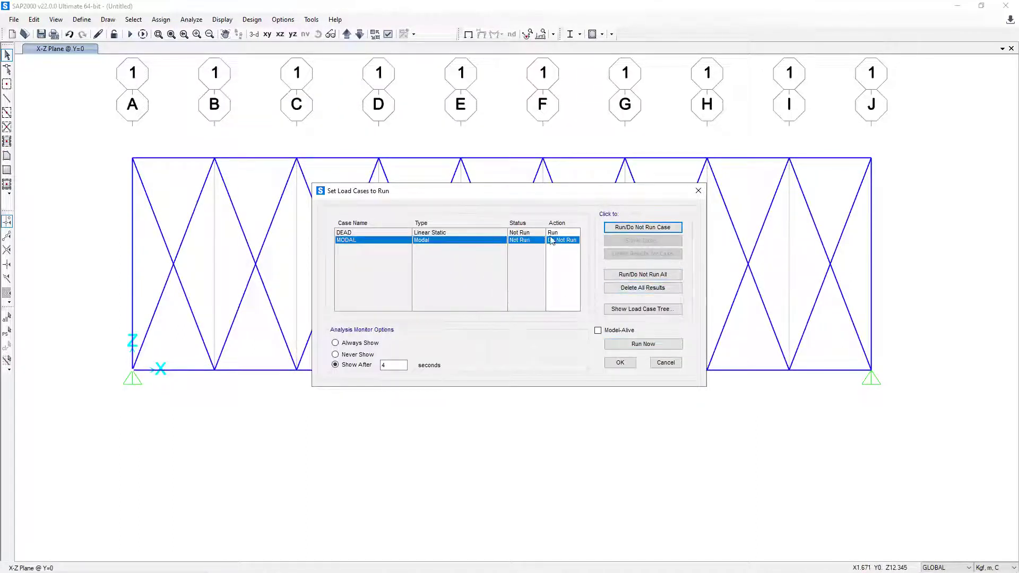
Step: Run the analysis and save the model as c in the SAP 2000 folder
{"action": "left_click", "coordinate": [622, 344]}
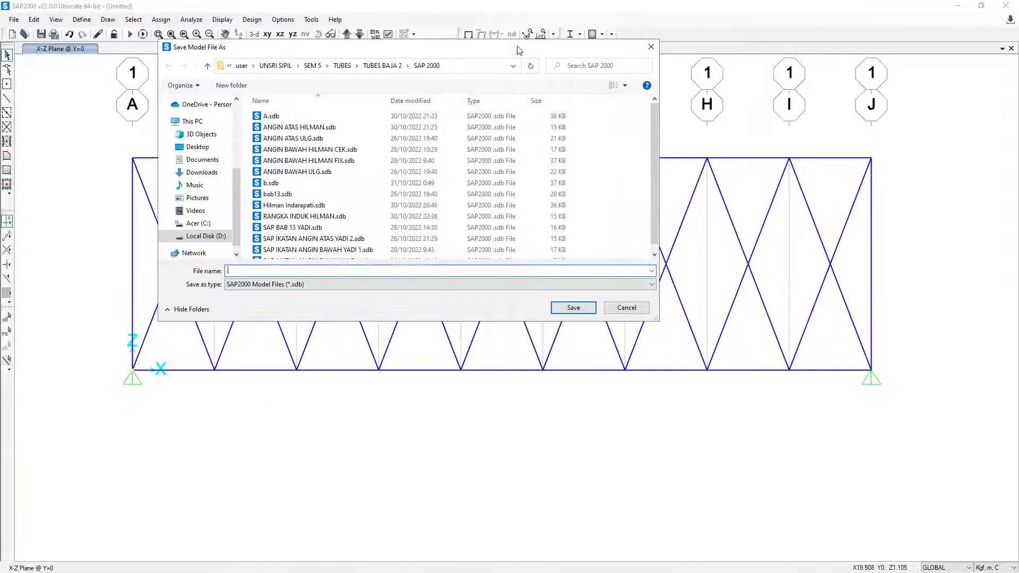
{"action": "left_click_drag", "start_coordinate": [508, 55], "coordinate": [491, 95]}
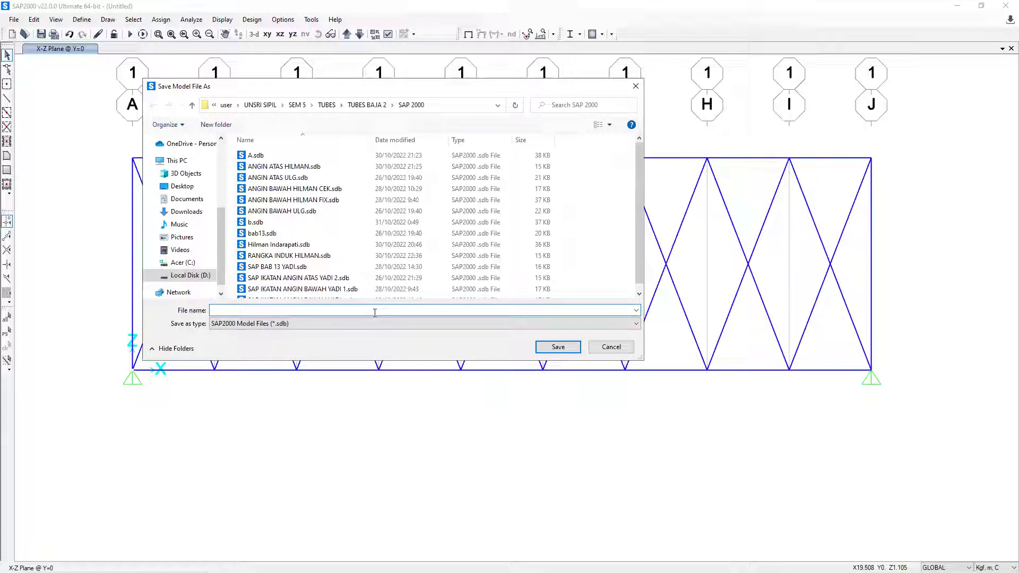
{"action": "left_click", "coordinate": [555, 346]}
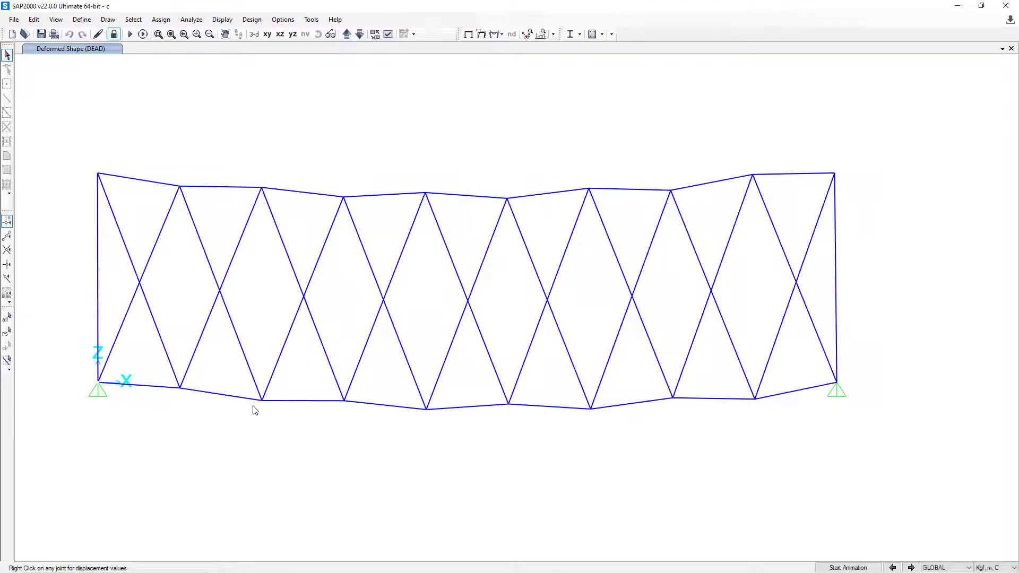
Step: Display the DEAD case axial force diagram for the frames with values shown, and inspect the bottom chord
{"action": "left_click", "coordinate": [494, 35]}
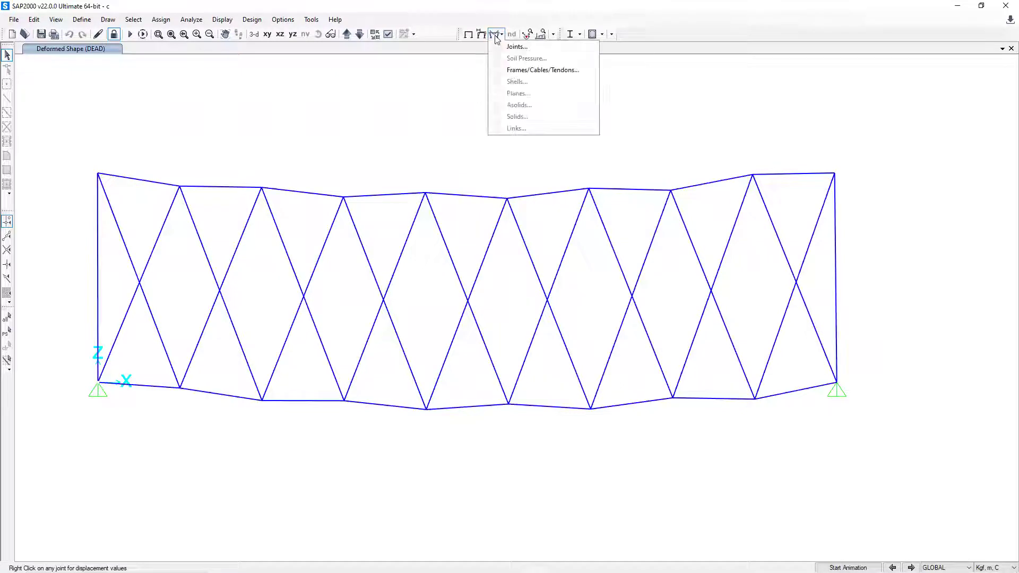
{"action": "left_click", "coordinate": [515, 71]}
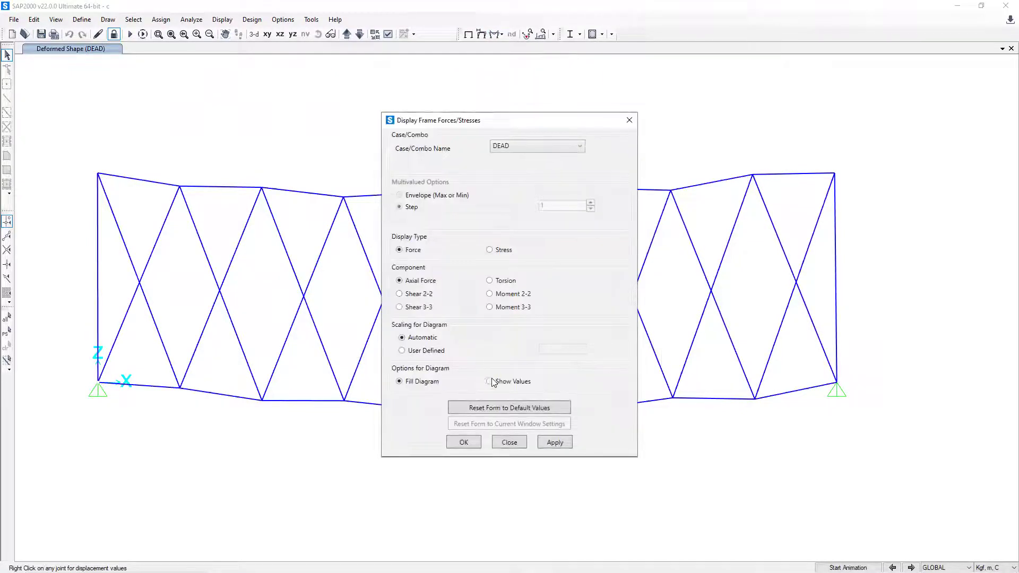
{"action": "left_click", "coordinate": [463, 443]}
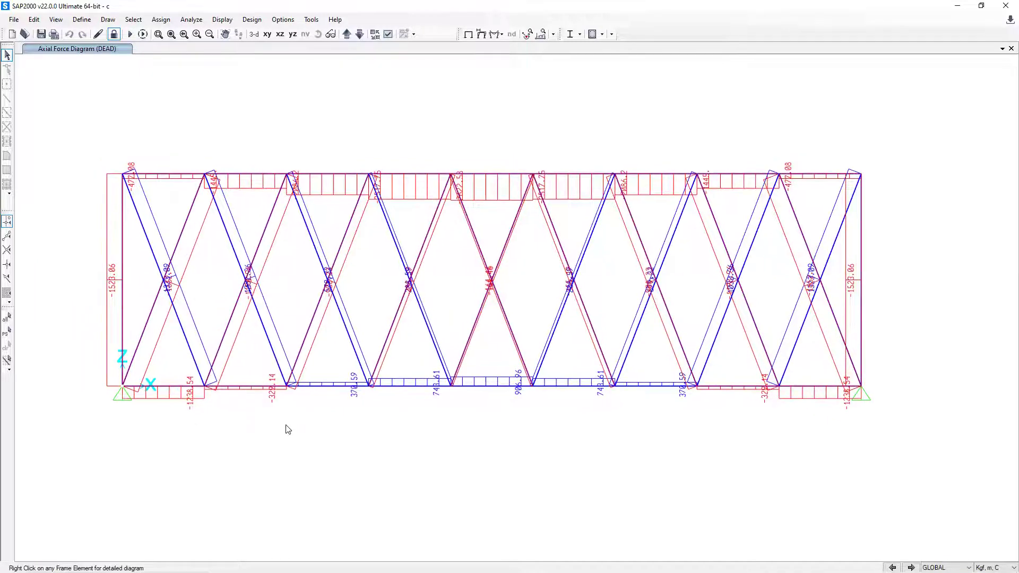
{"action": "scroll", "coordinate": [252, 363], "scroll_direction": "up", "scroll_amount": 4}
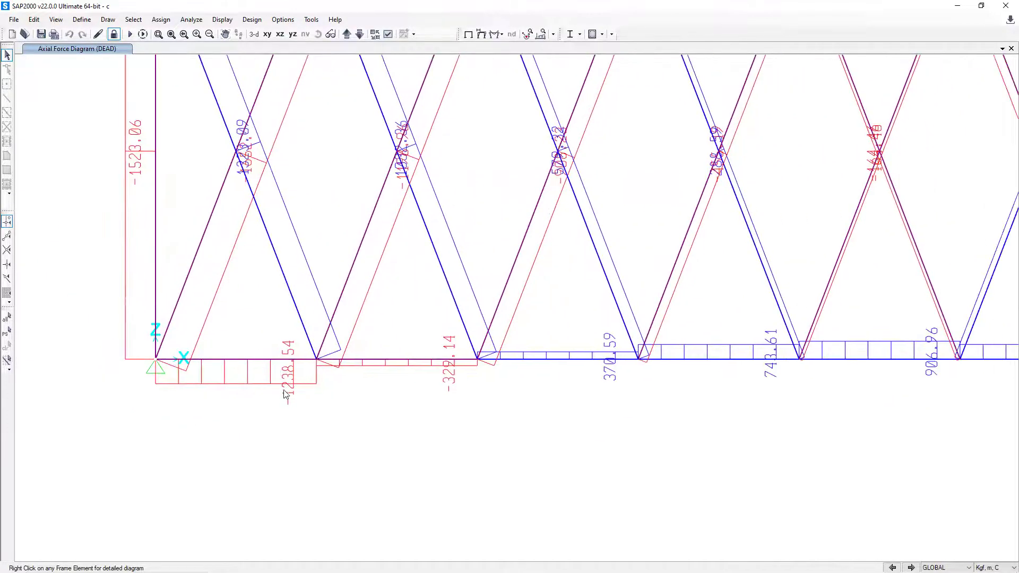
{"action": "middle_click_drag", "start_coordinate": [474, 397], "coordinate": [510, 412]}
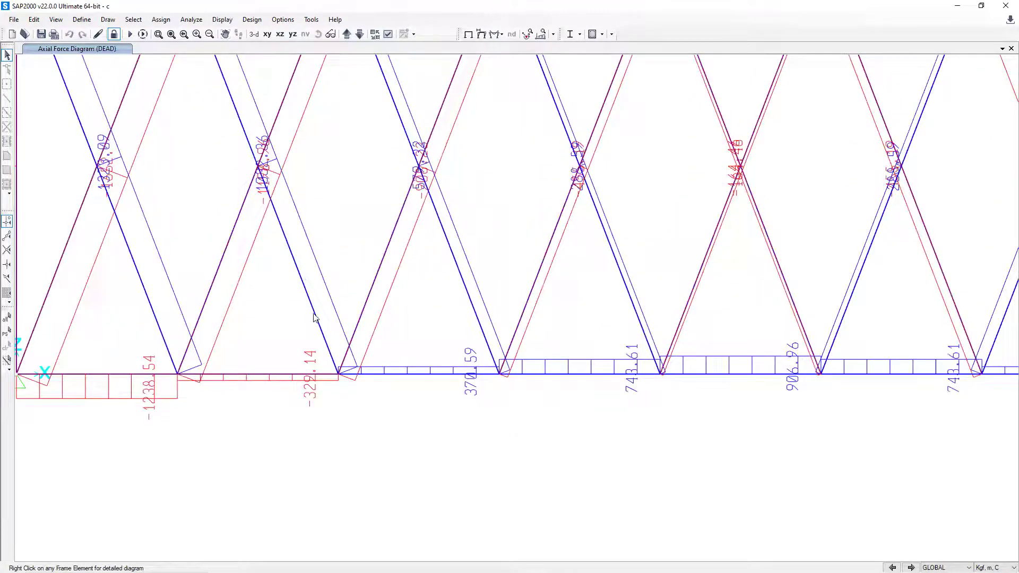
{"action": "middle_click_drag", "start_coordinate": [312, 319], "coordinate": [566, 380]}
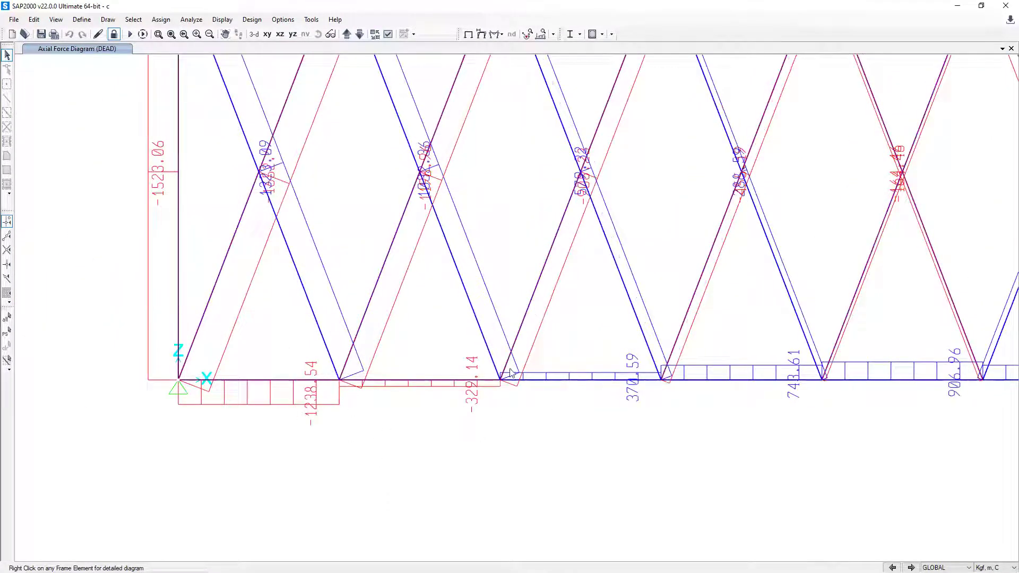
Step: Switch to the BAB 11 PDF in WPS Office and examine the table of member forces from SAP2000
{"action": "mouse_move", "coordinate": [555, 554]}
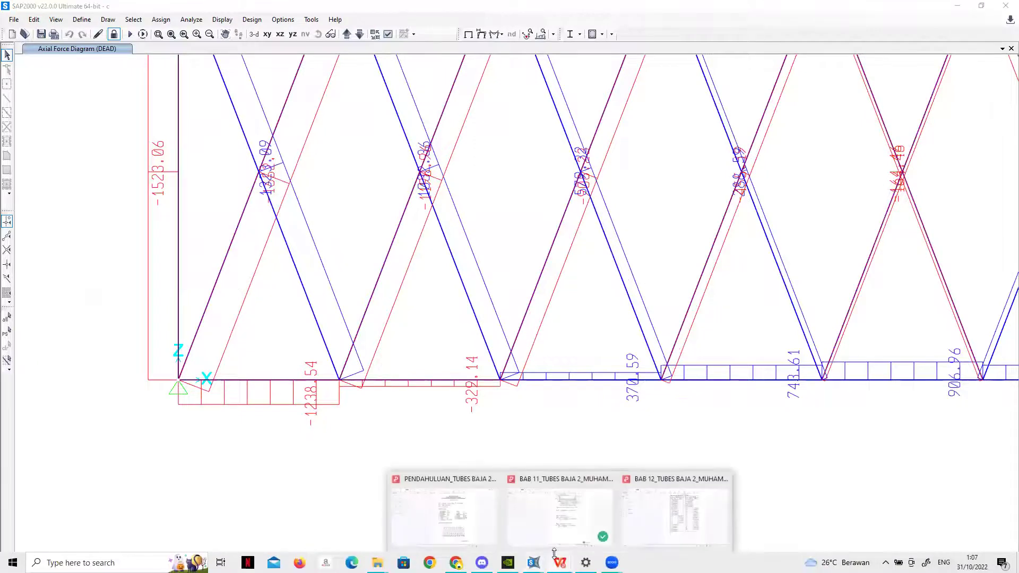
{"action": "left_click", "coordinate": [559, 530]}
{"action": "scroll", "coordinate": [533, 467], "scroll_direction": "down", "scroll_amount": 6}
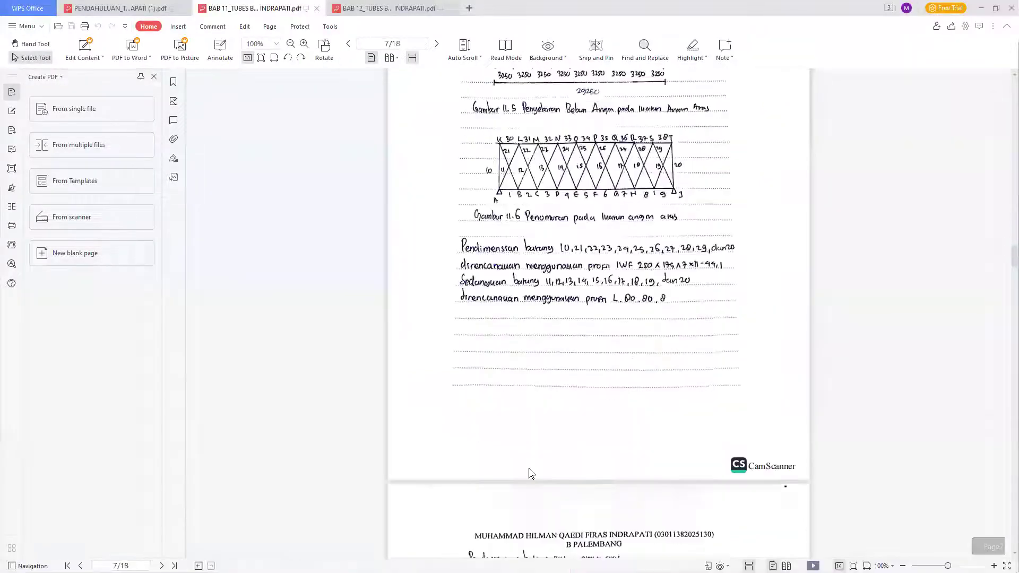
{"action": "scroll", "coordinate": [530, 472], "scroll_direction": "down", "scroll_amount": 5}
{"action": "scroll", "coordinate": [531, 473], "scroll_direction": "down", "scroll_amount": 9}
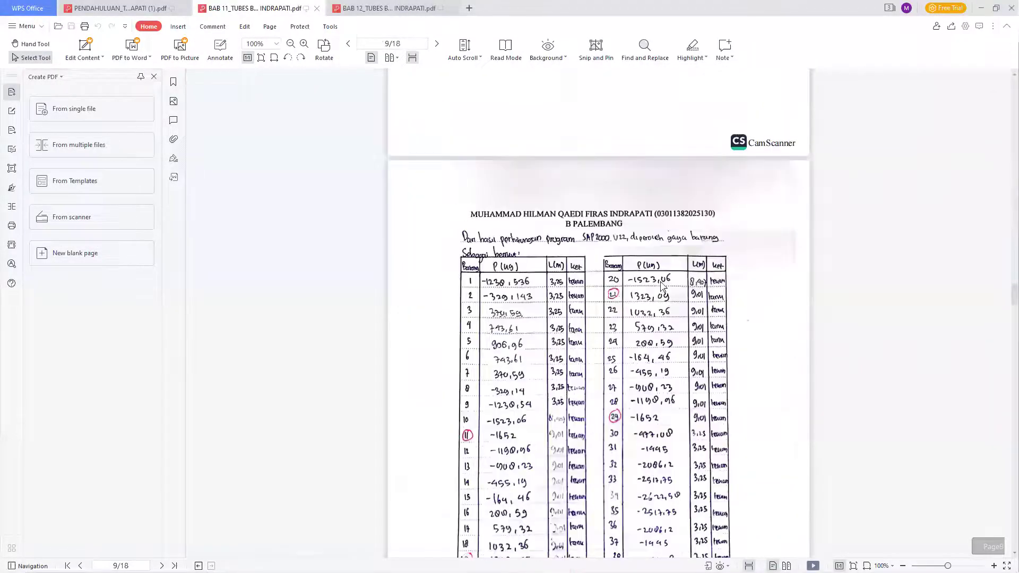
{"action": "scroll", "coordinate": [530, 374], "scroll_direction": "down", "scroll_amount": 3}
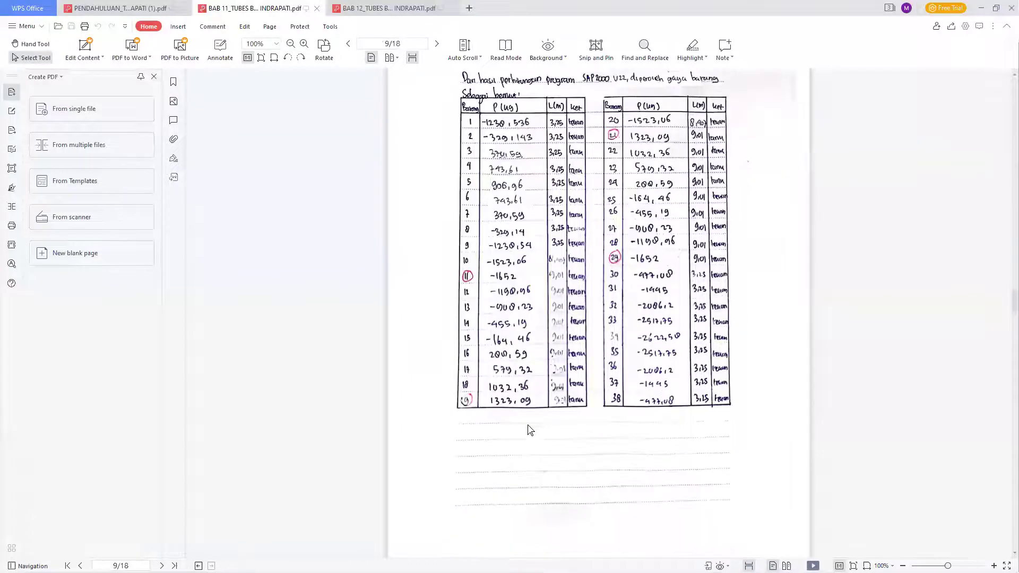
{"action": "scroll", "coordinate": [550, 385], "scroll_direction": "down", "scroll_amount": 1}
{"action": "scroll", "coordinate": [567, 338], "scroll_direction": "up", "scroll_amount": 2}
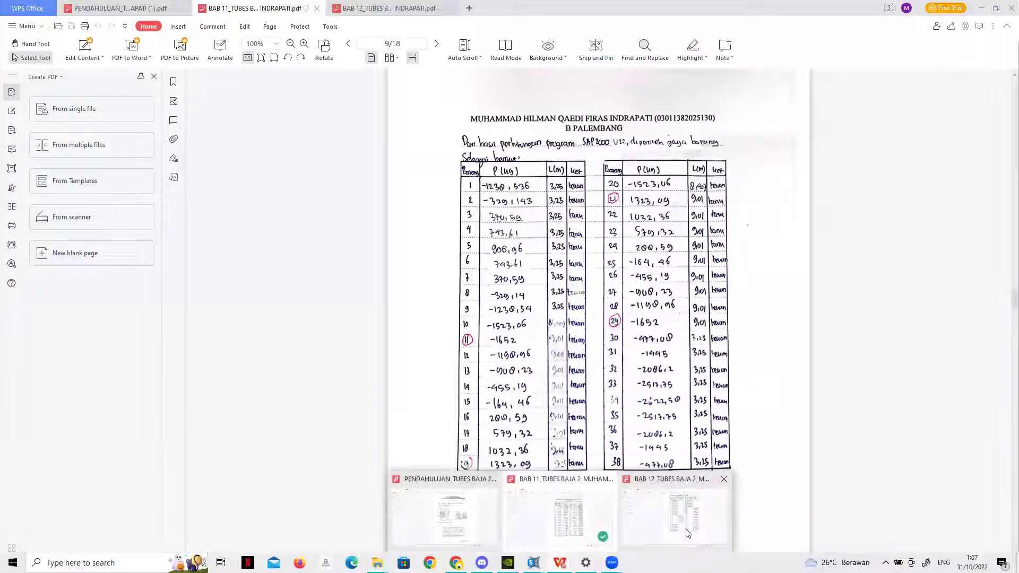
Step: Switch back to SAP2000 model c and view the axial force diagram across the whole truss
{"action": "mouse_move", "coordinate": [533, 563]}
{"action": "left_click", "coordinate": [660, 518]}
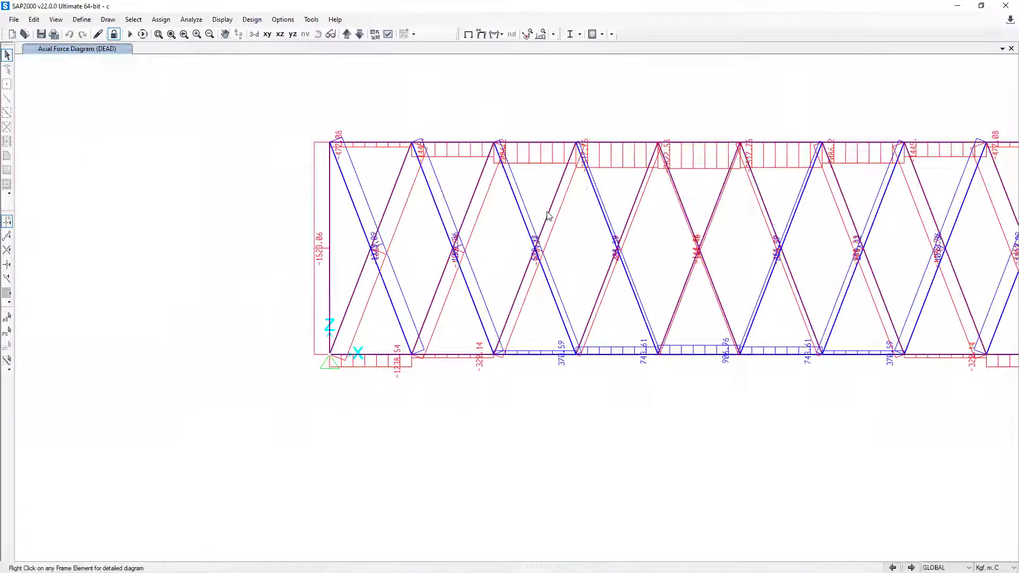
{"action": "middle_click_drag", "start_coordinate": [503, 146], "coordinate": [367, 143]}
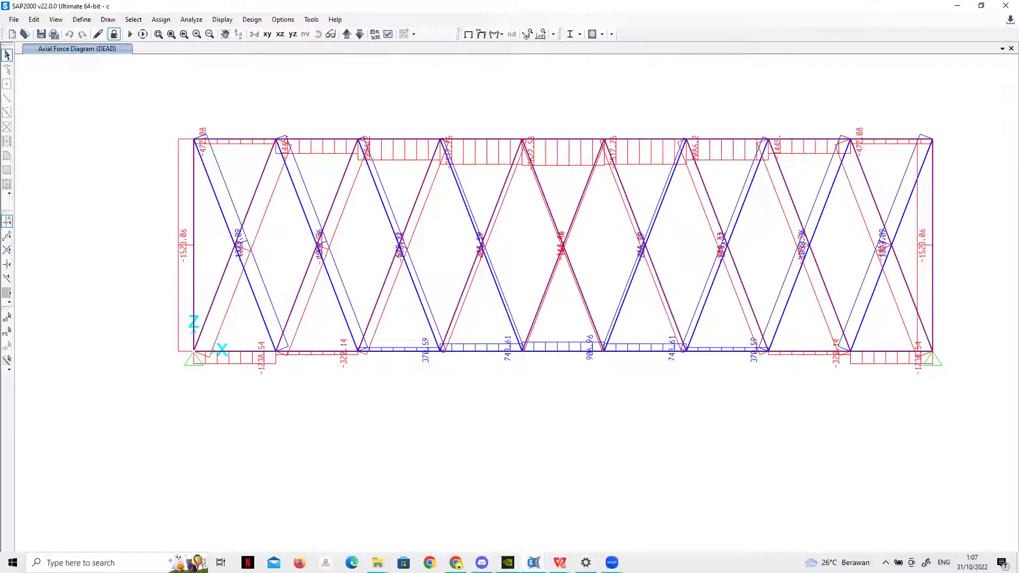
Step: Switch to the SAP2000 window with the lower wind bracing model (ANGIN BAWAH) and maximize it
{"action": "mouse_move", "coordinate": [533, 563]}
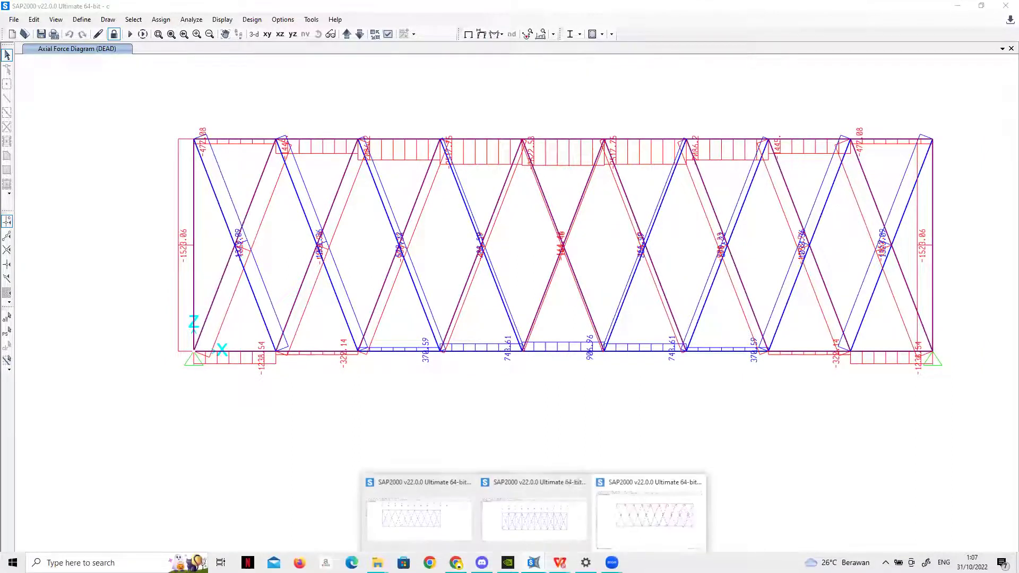
{"action": "left_click", "coordinate": [535, 522]}
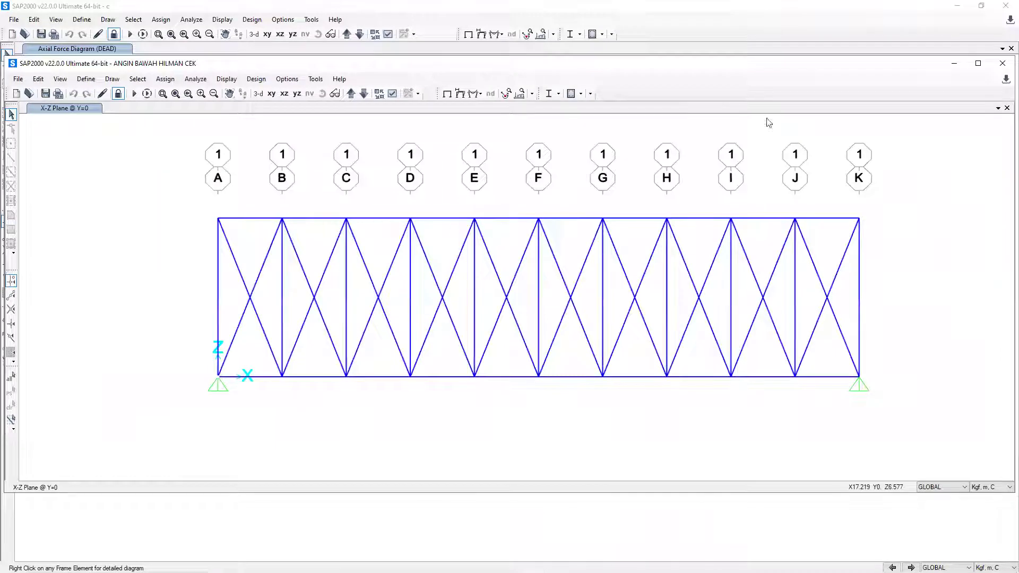
{"action": "left_click", "coordinate": [978, 63]}
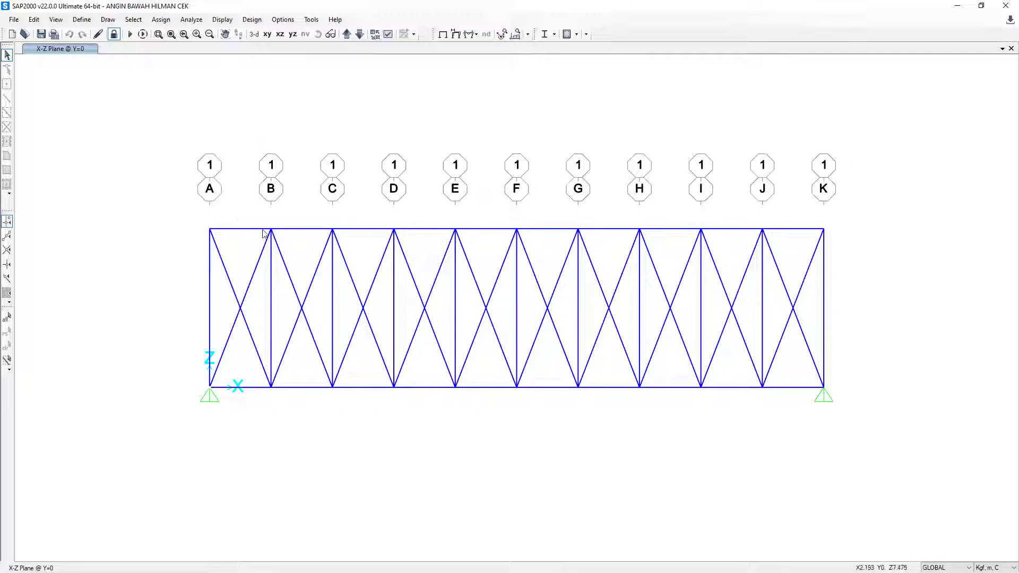
Step: Review the property data of the IWF 283 and L48.5 materials in the lower bracing model
{"action": "left_click", "coordinate": [82, 20]}
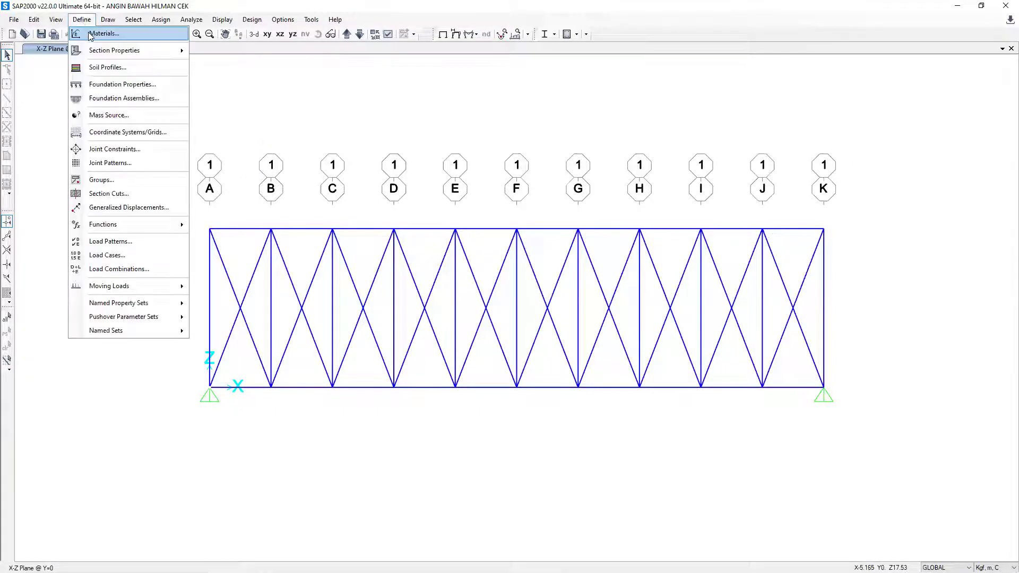
{"action": "left_click", "coordinate": [90, 34]}
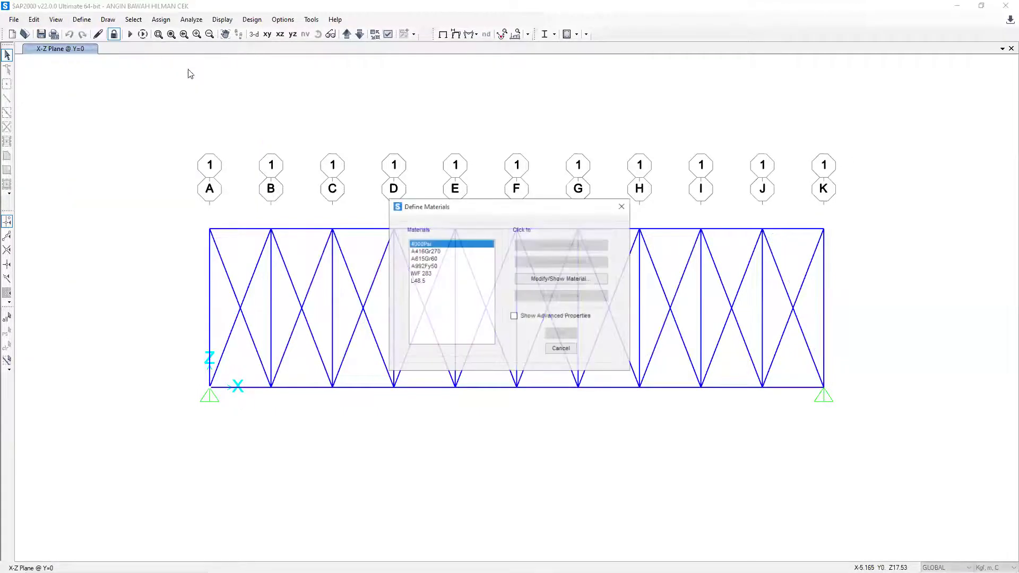
{"action": "left_click", "coordinate": [423, 274]}
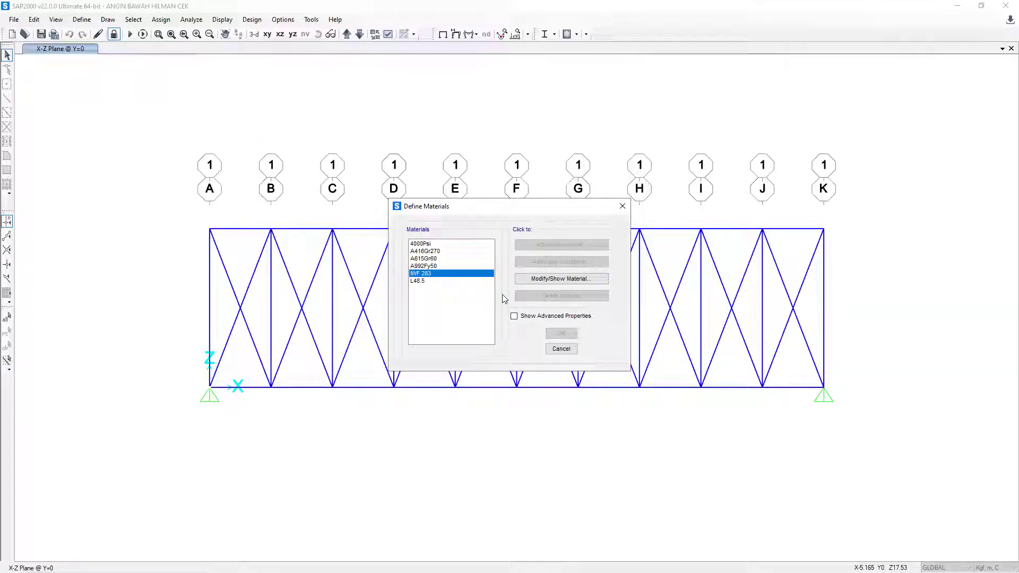
{"action": "left_click", "coordinate": [524, 279]}
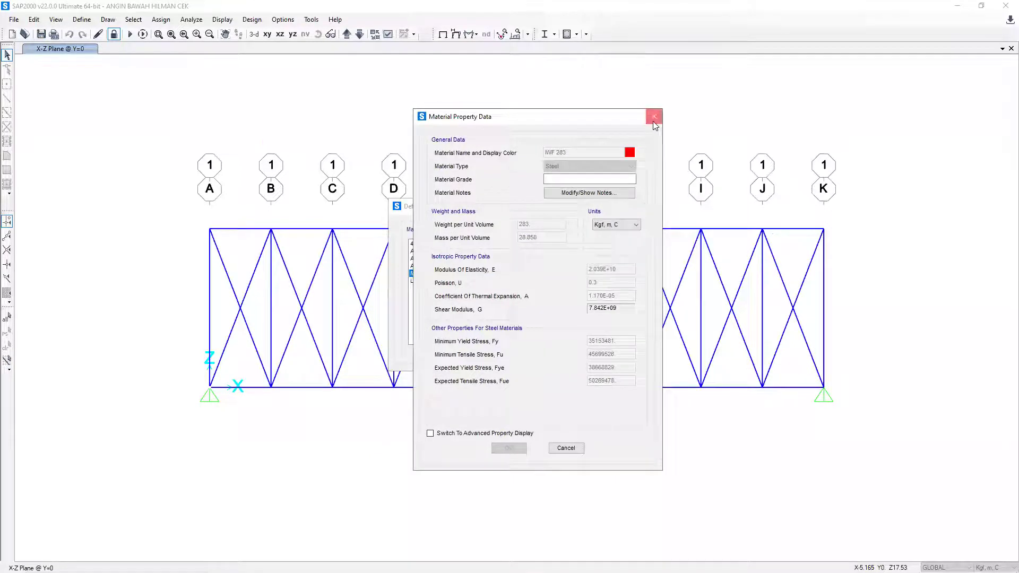
{"action": "left_click", "coordinate": [654, 117]}
{"action": "left_click", "coordinate": [462, 281]}
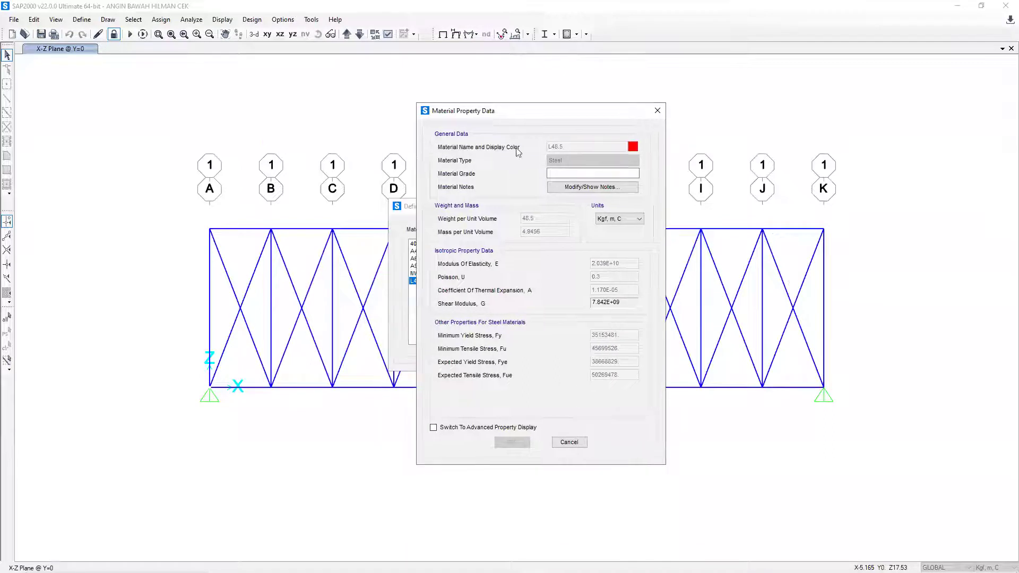
{"action": "left_click", "coordinate": [658, 111]}
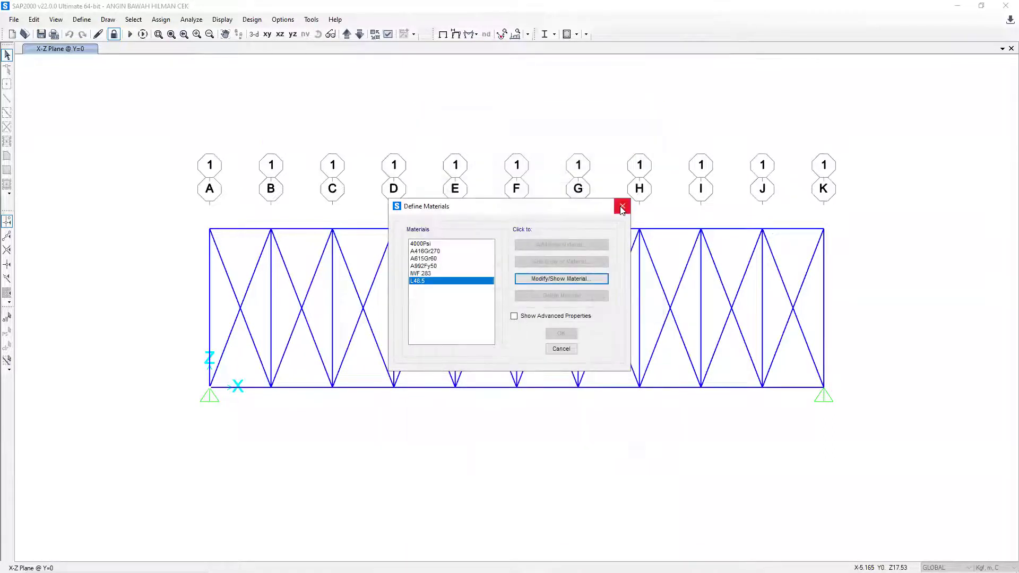
{"action": "left_click", "coordinate": [619, 207]}
Step: Review the dimensions and materials of the IWF 283 and L48.5 frame sections
{"action": "left_click", "coordinate": [82, 19]}
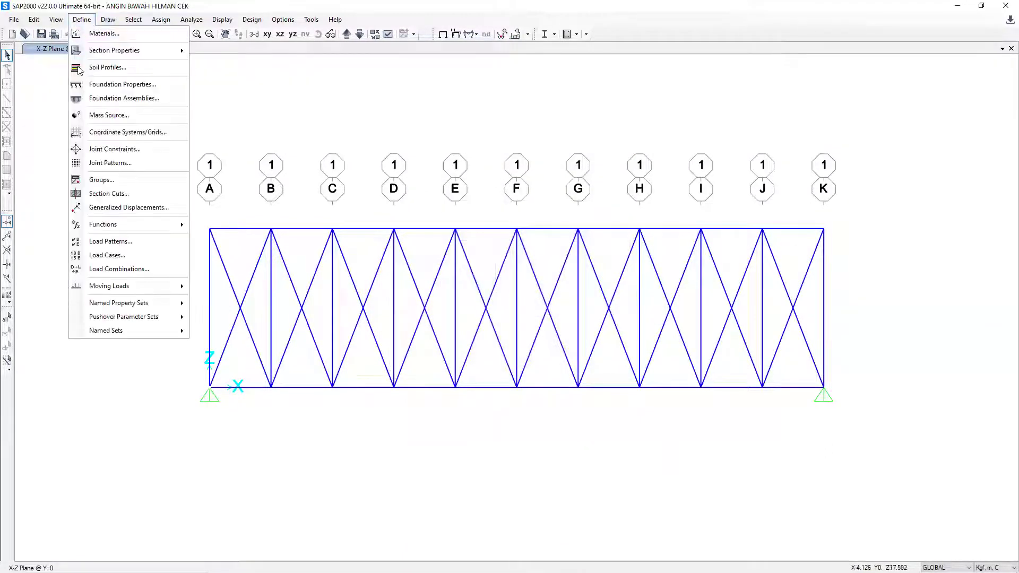
{"action": "mouse_move", "coordinate": [106, 55]}
{"action": "left_click", "coordinate": [324, 51]}
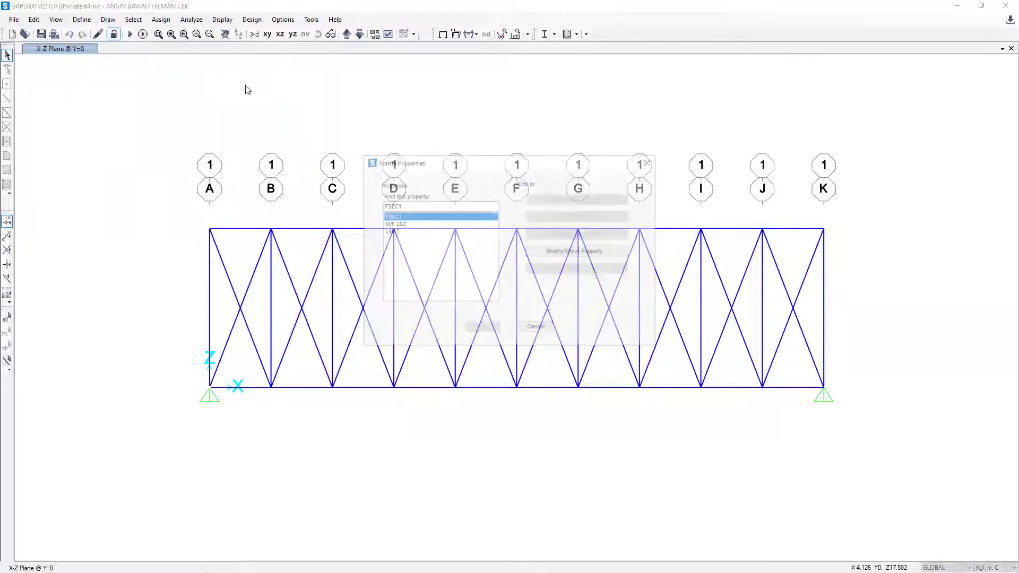
{"action": "left_click", "coordinate": [395, 223]}
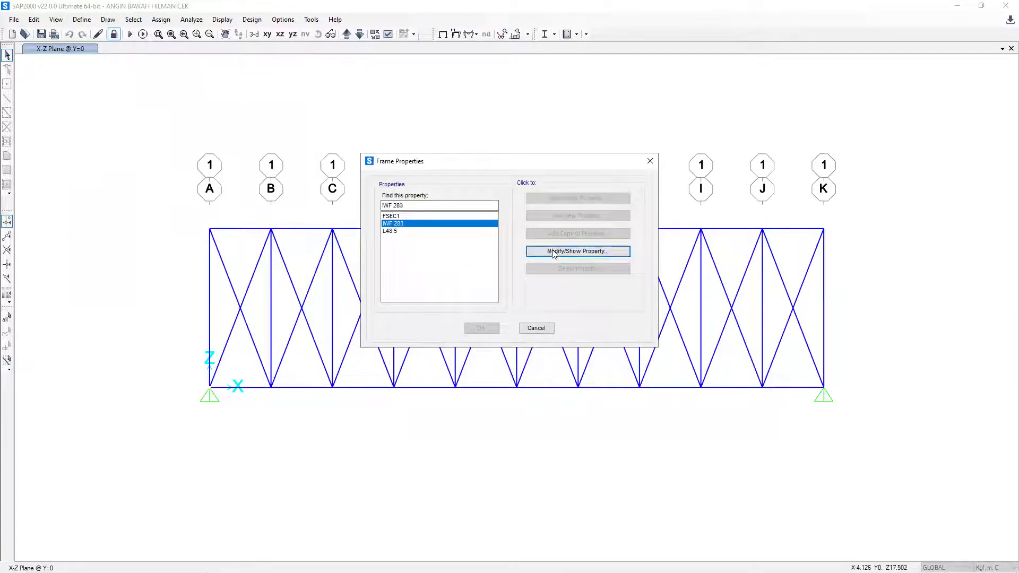
{"action": "left_click", "coordinate": [562, 252]}
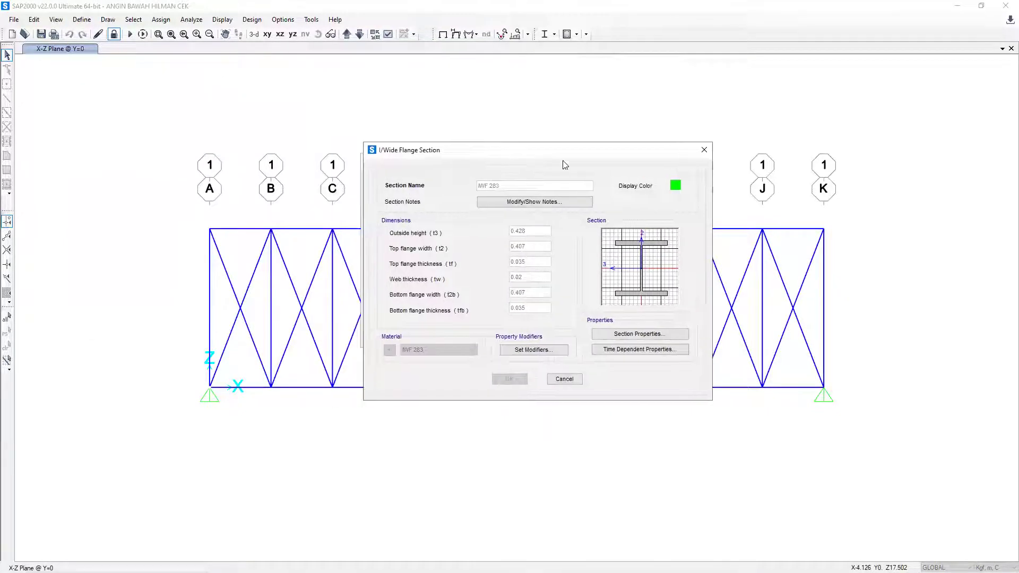
{"action": "left_click", "coordinate": [708, 154]}
{"action": "left_click", "coordinate": [419, 232]}
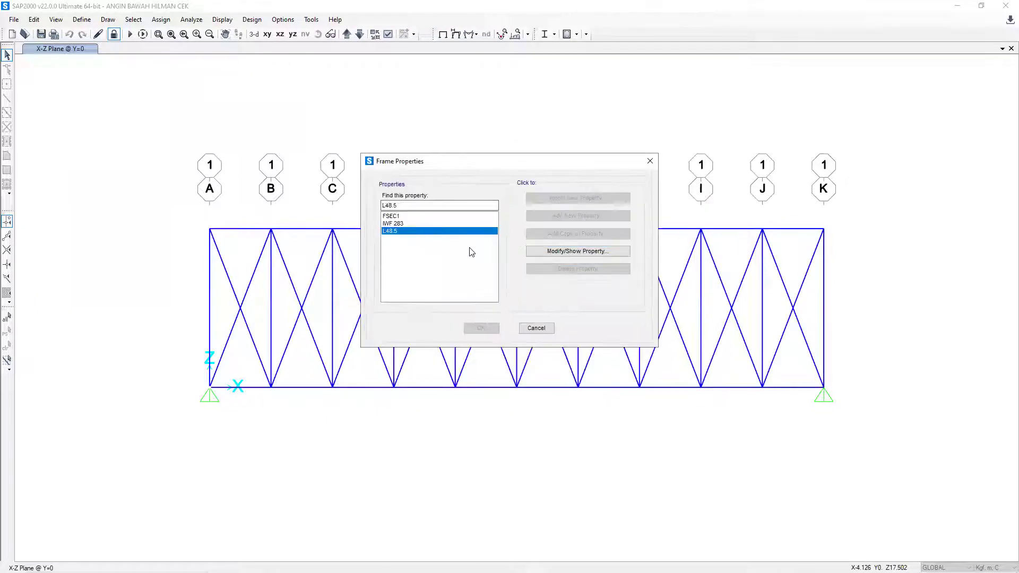
{"action": "left_click", "coordinate": [553, 252]}
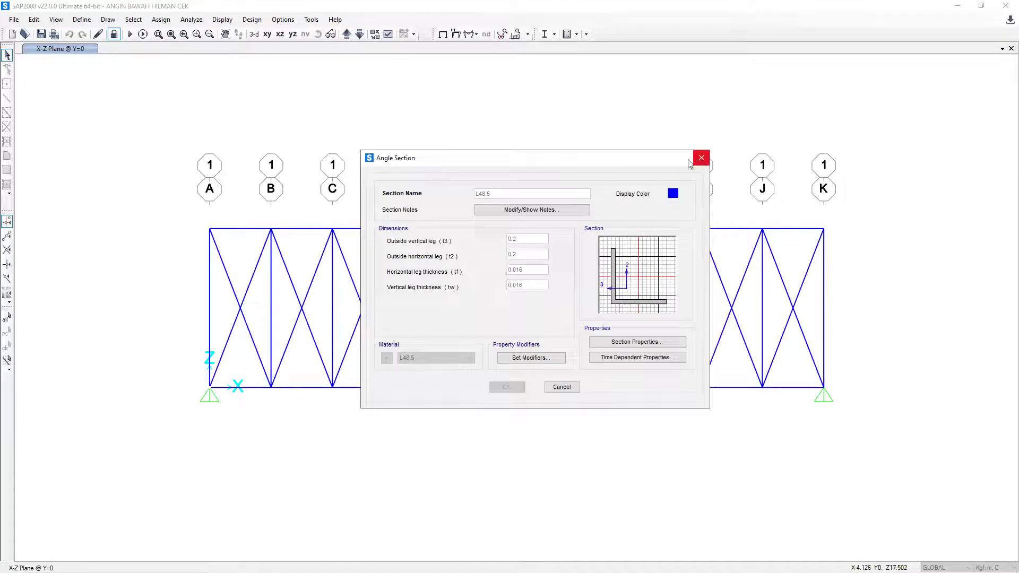
{"action": "left_click", "coordinate": [700, 159]}
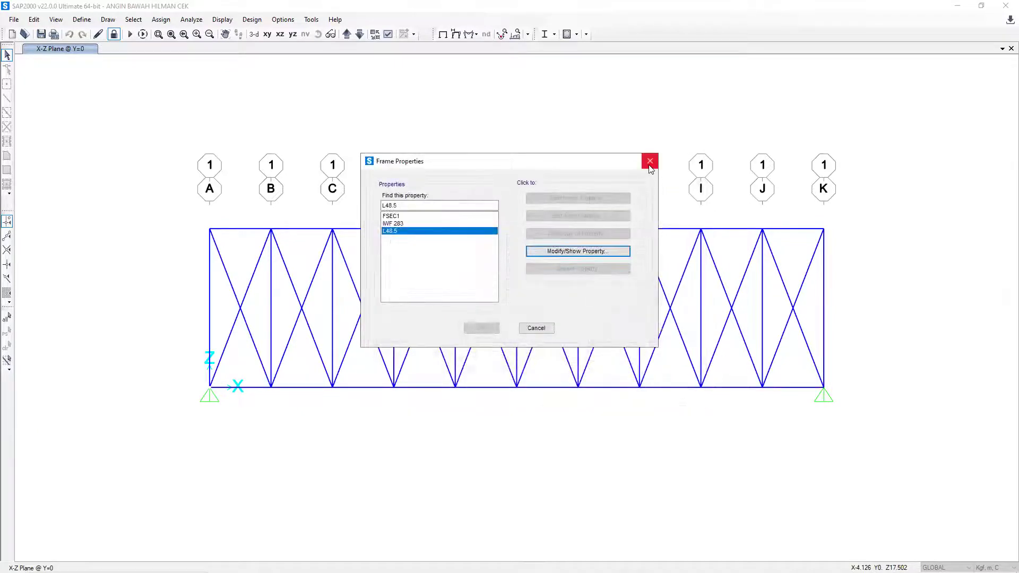
Step: Close the frame section list and inspect the section and release assignments of the top chord member between grids E and F
{"action": "left_click", "coordinate": [650, 162]}
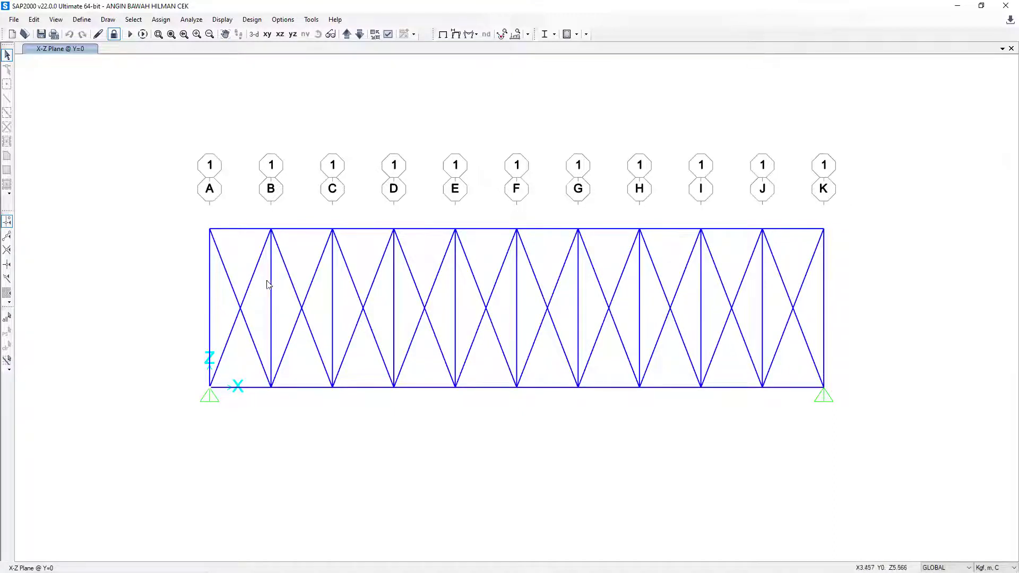
{"action": "left_click", "coordinate": [420, 229]}
{"action": "left_click", "coordinate": [376, 230]}
{"action": "left_click", "coordinate": [310, 230]}
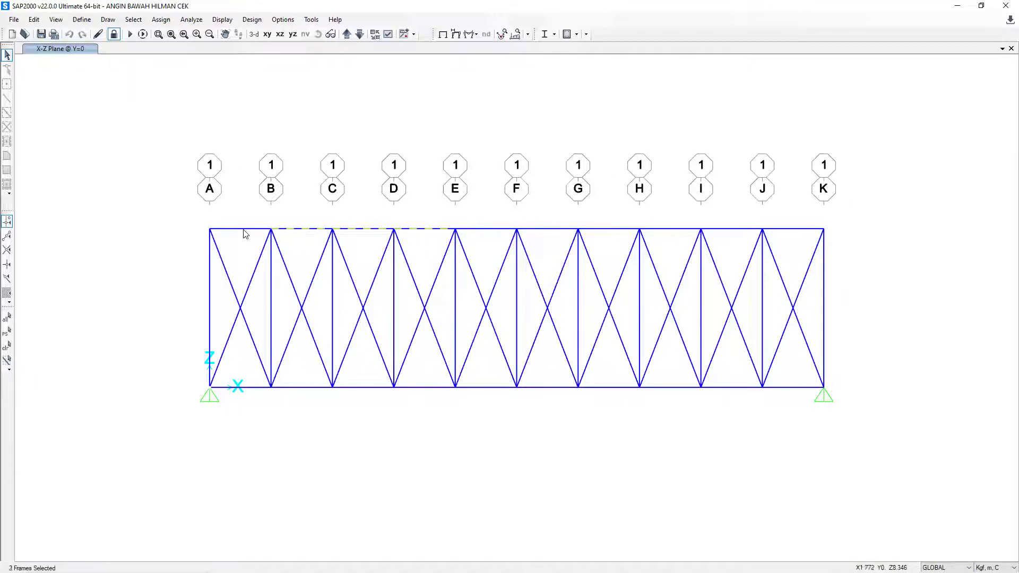
{"action": "left_click", "coordinate": [494, 230]}
{"action": "right_click", "coordinate": [499, 231]}
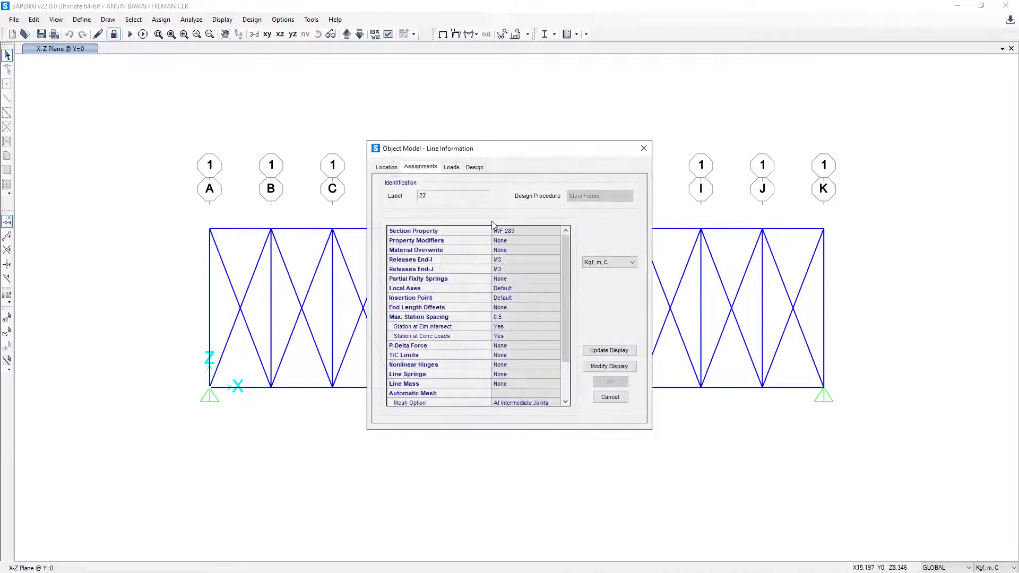
{"action": "left_click", "coordinate": [644, 148]}
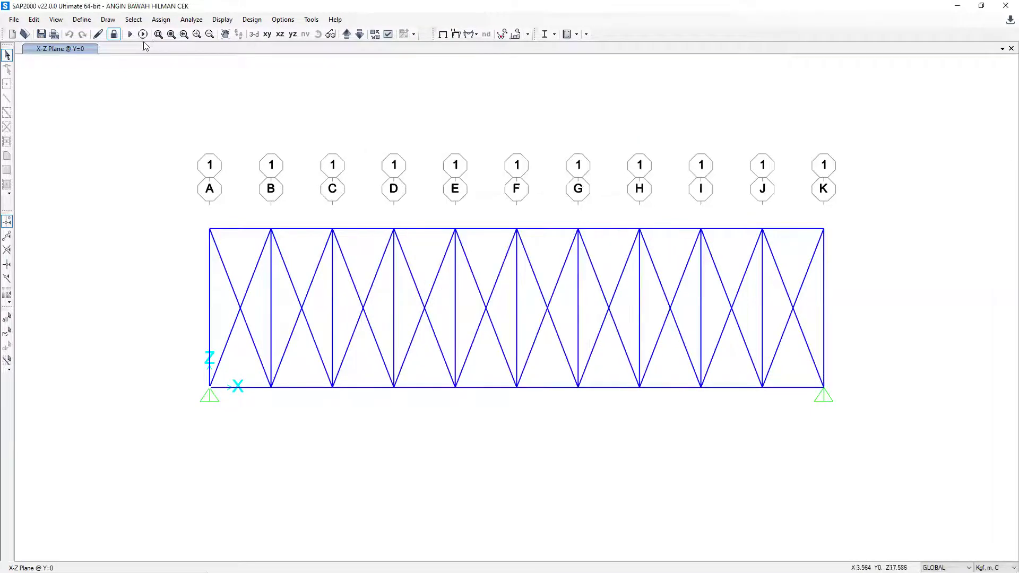
Step: Inspect the section and release assignments of the vertical end member at grid A
{"action": "right_click", "coordinate": [207, 309]}
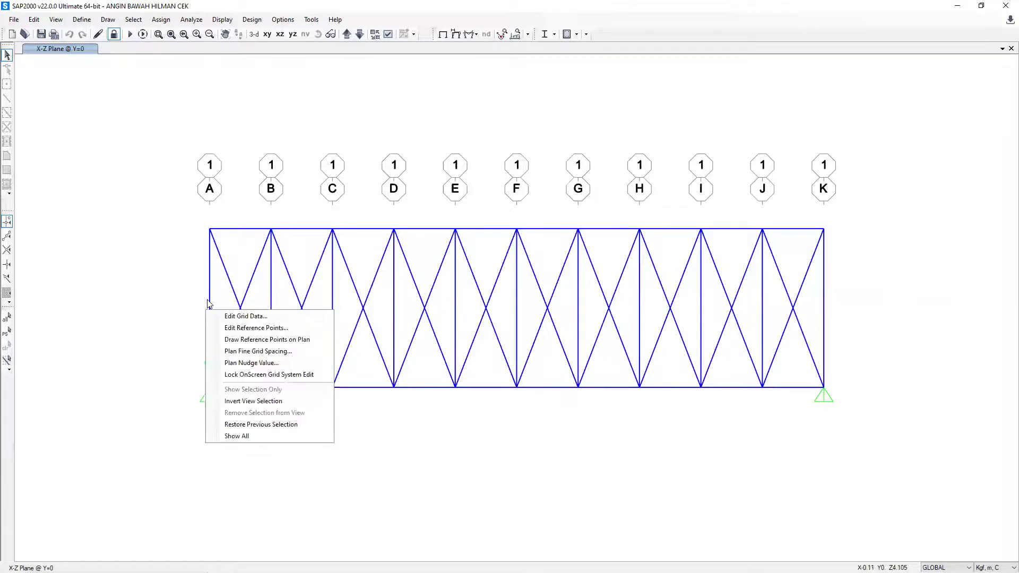
{"action": "right_click", "coordinate": [208, 300]}
{"action": "key", "text": "Escape"}
{"action": "right_click", "coordinate": [210, 304]}
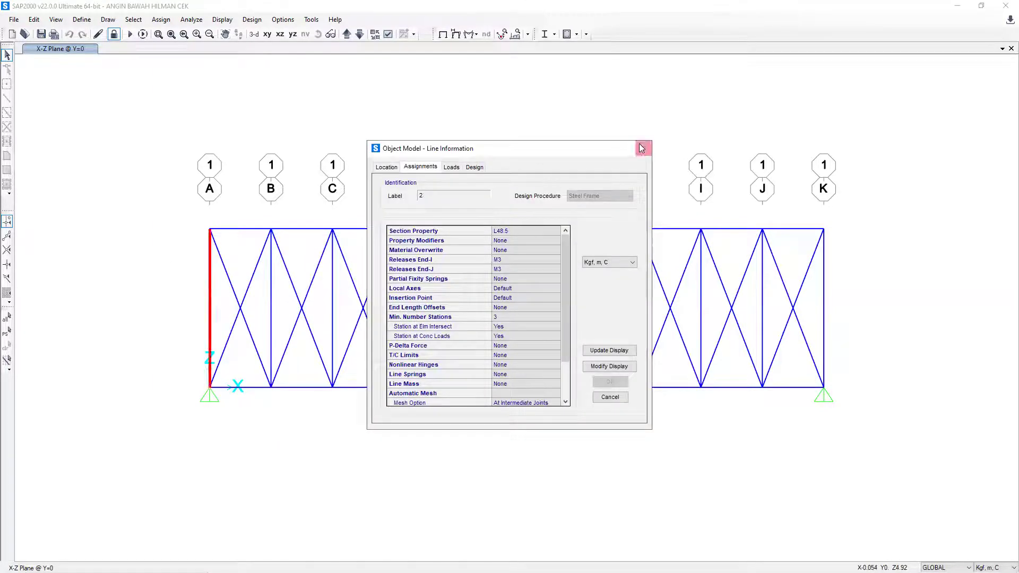
{"action": "key", "text": "Escape"}
Step: Inspect the assignments of the diagonal bracing members, including the one rising from the support at grid A
{"action": "right_click", "coordinate": [350, 264]}
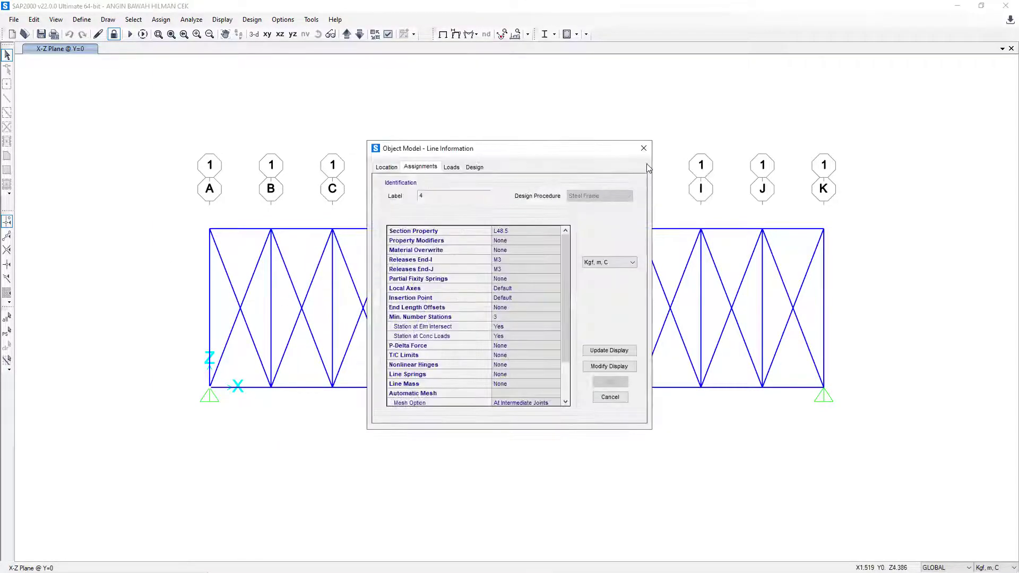
{"action": "left_click", "coordinate": [644, 153]}
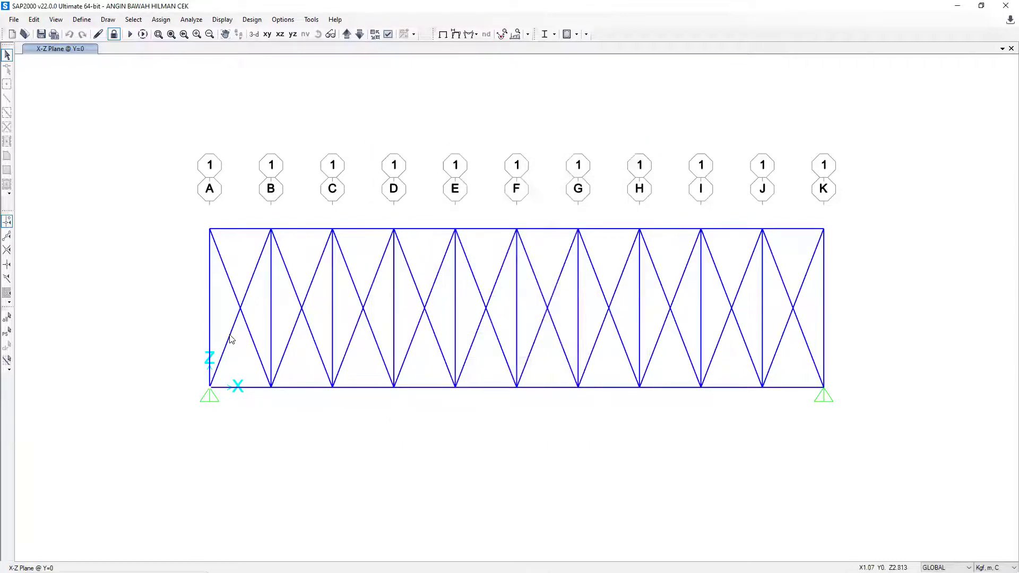
{"action": "right_click", "coordinate": [228, 340]}
{"action": "left_click", "coordinate": [648, 153]}
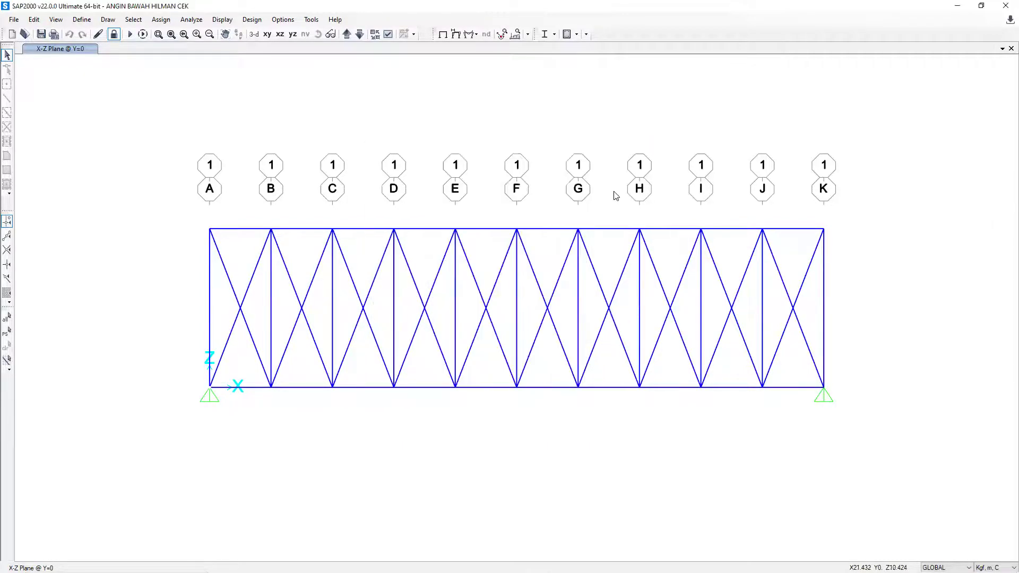